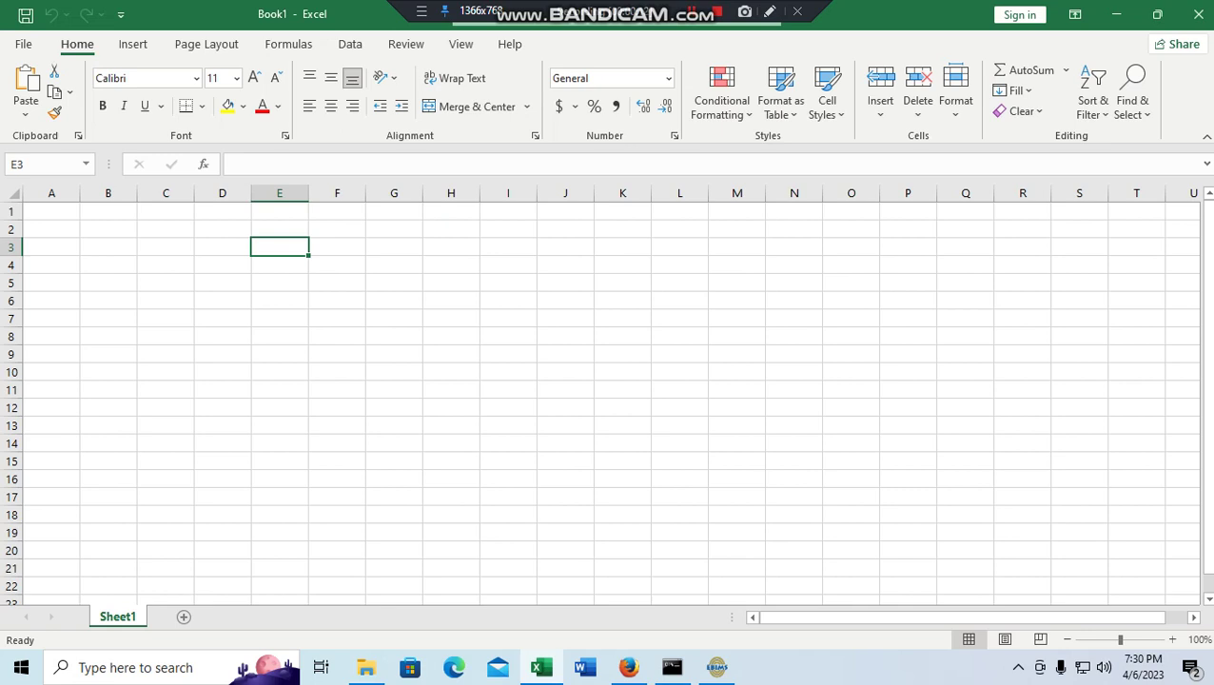
Label E3 'Date' and enter the dates 5 through 12 across F3:M3
text(Date)
key(Tab)
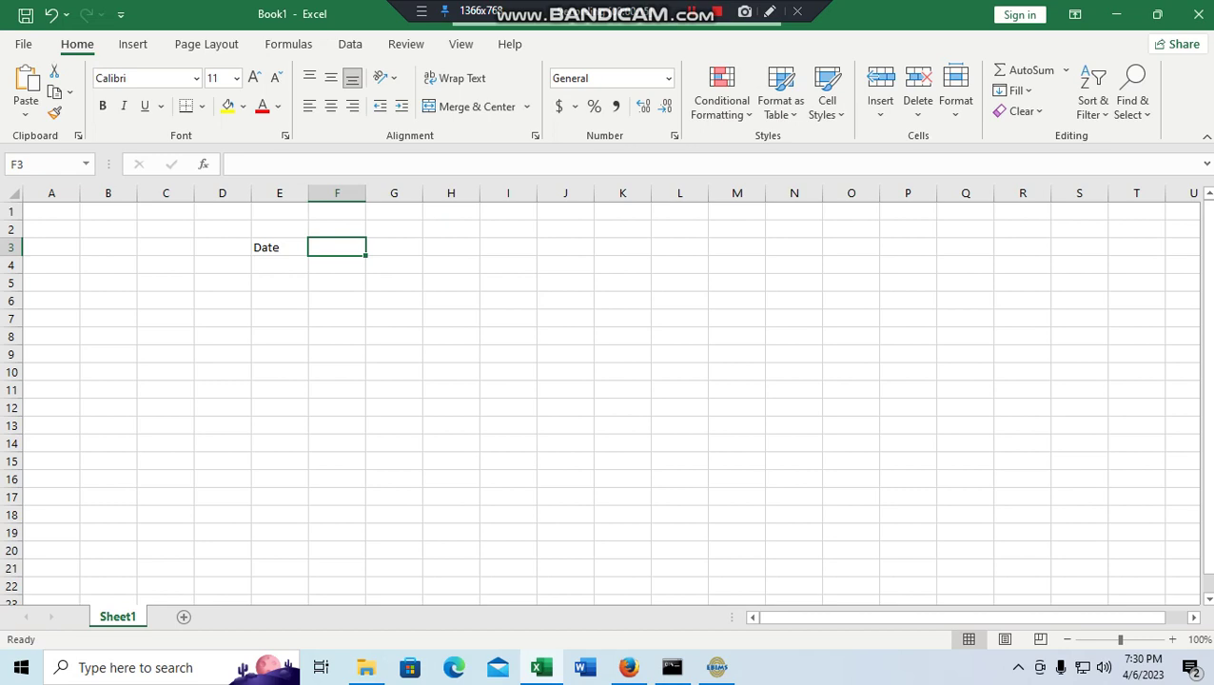
text(5)
key(Tab)
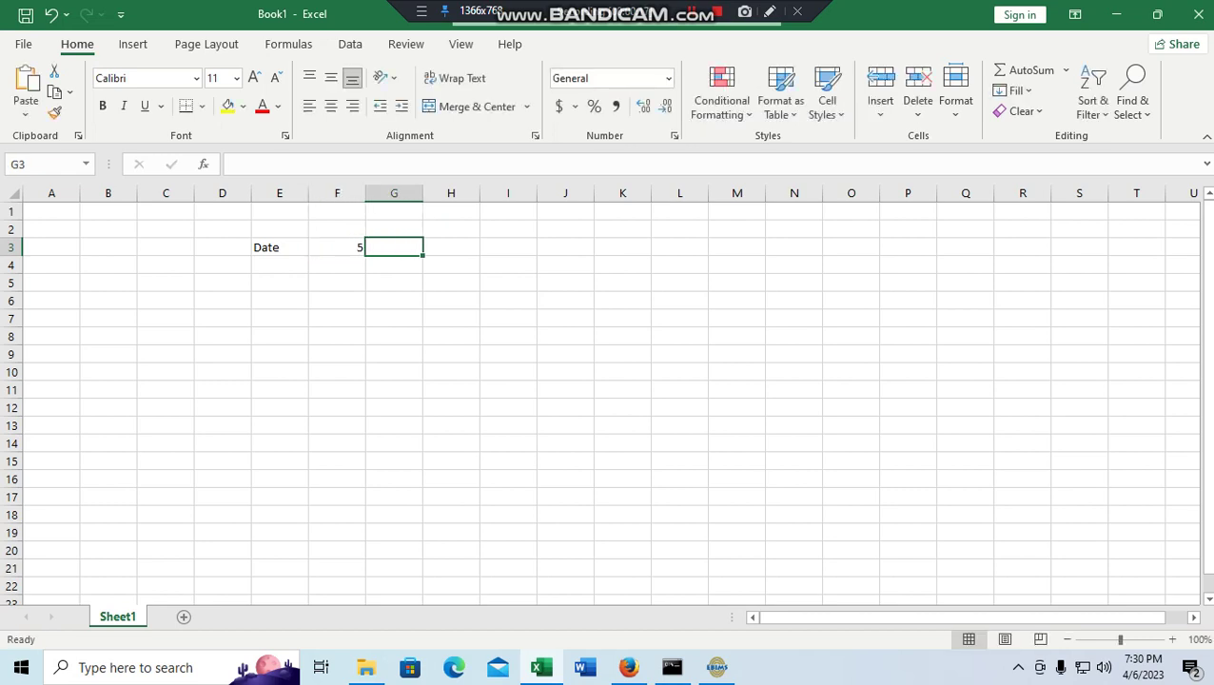
text(6)
key(Tab)
text(7)
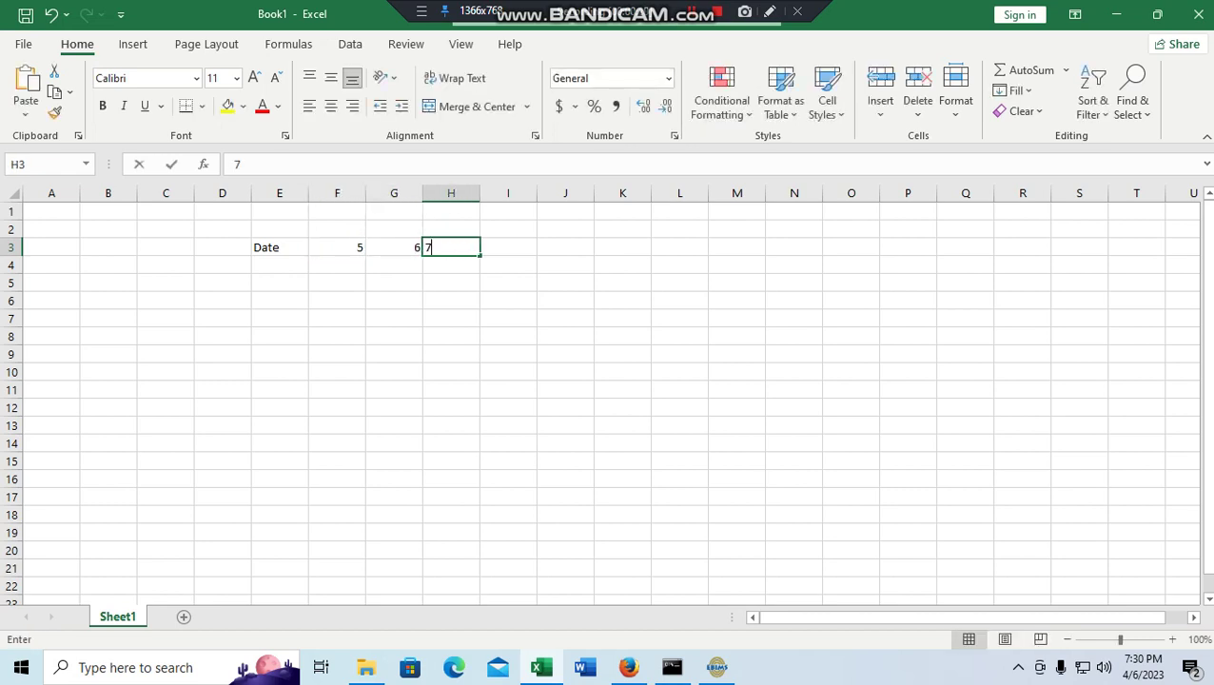
key(Tab)
text(8)
key(Tab)
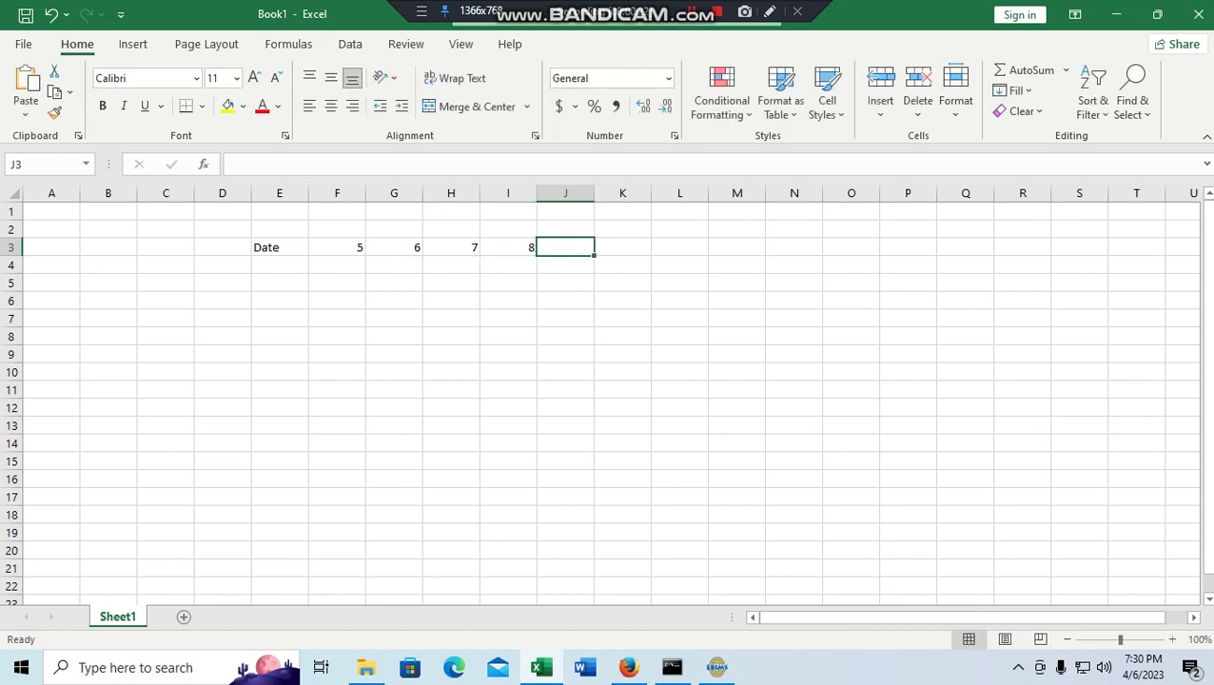
text(9)
key(Tab)
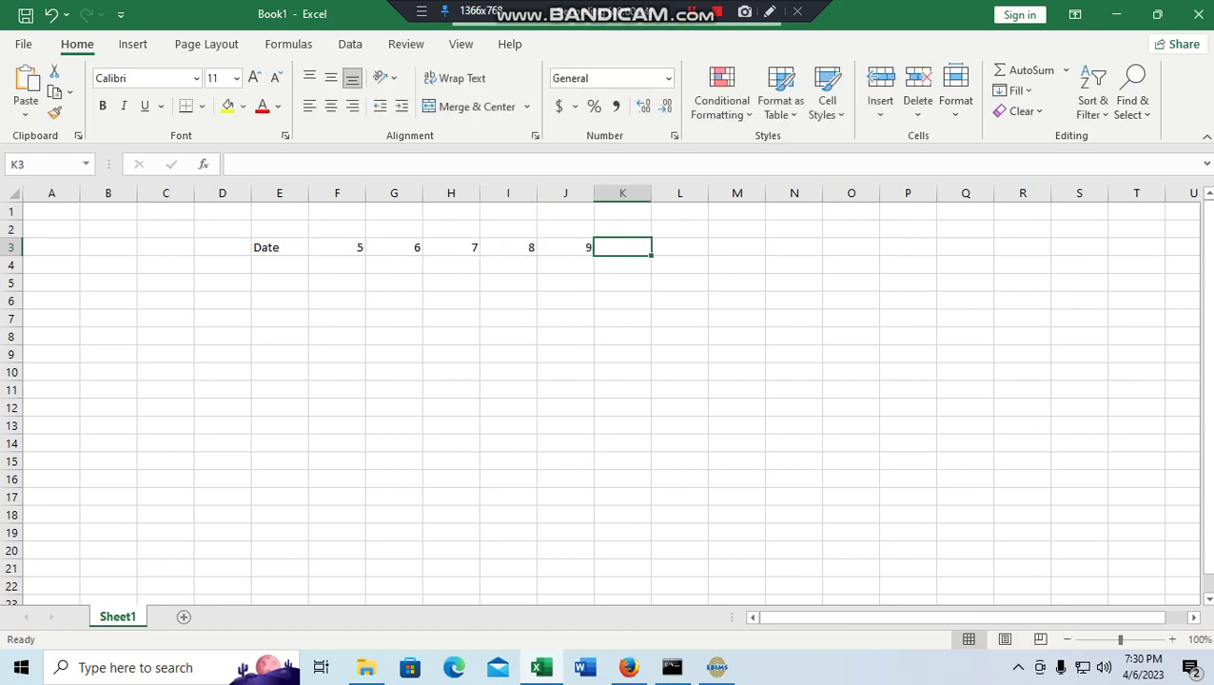
text(10)
key(Tab)
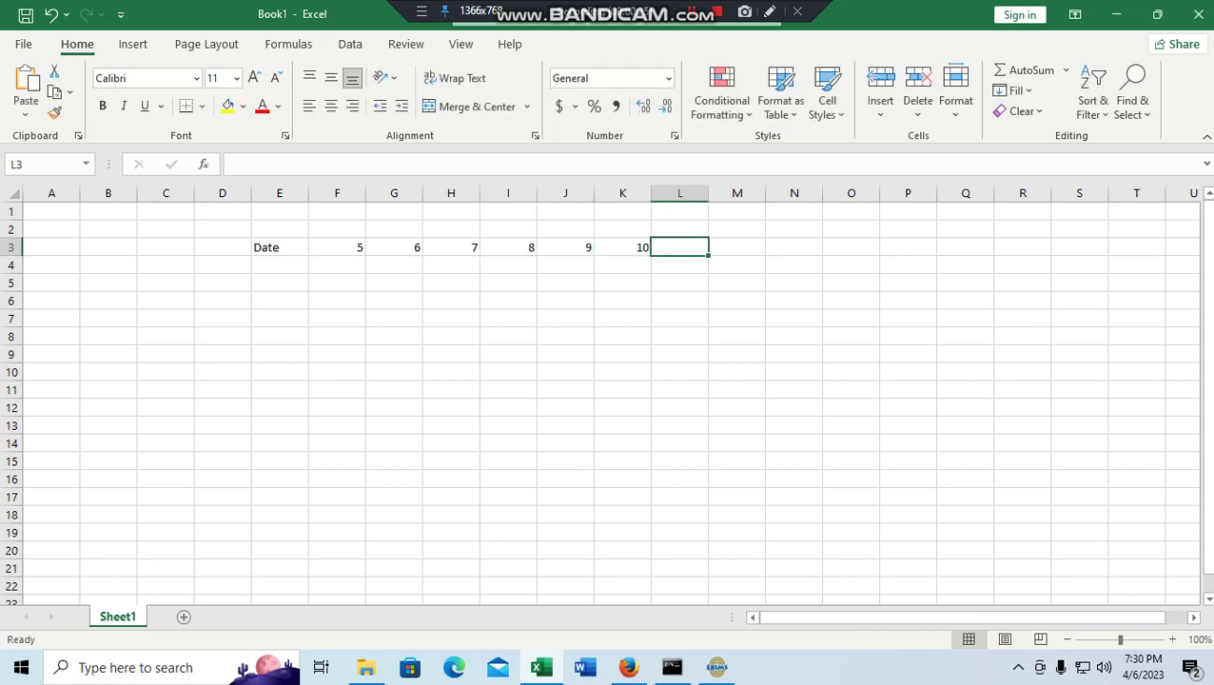
text(11)
key(Tab)
text(12)
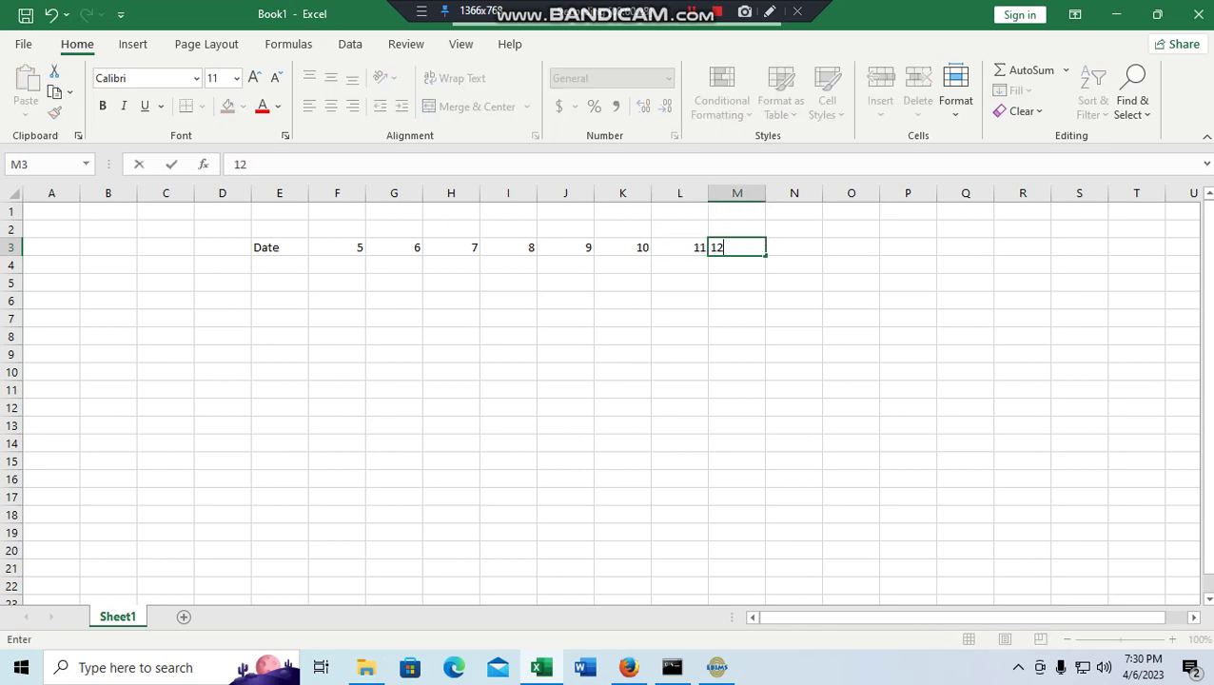
click(394, 353)
Enter line numbers 1, 2, 3 down E4:E6, correcting the mistyped third value
click(279, 264)
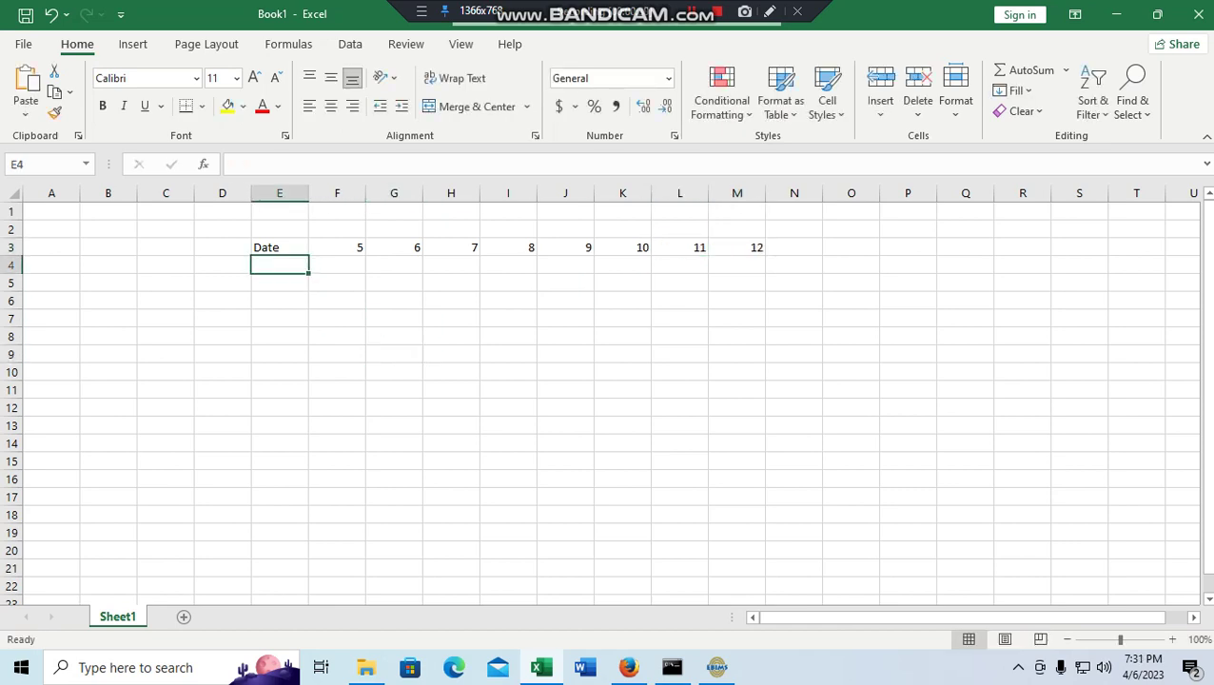
text(1)
key(Return)
text(2)
key(Return)
text(2)
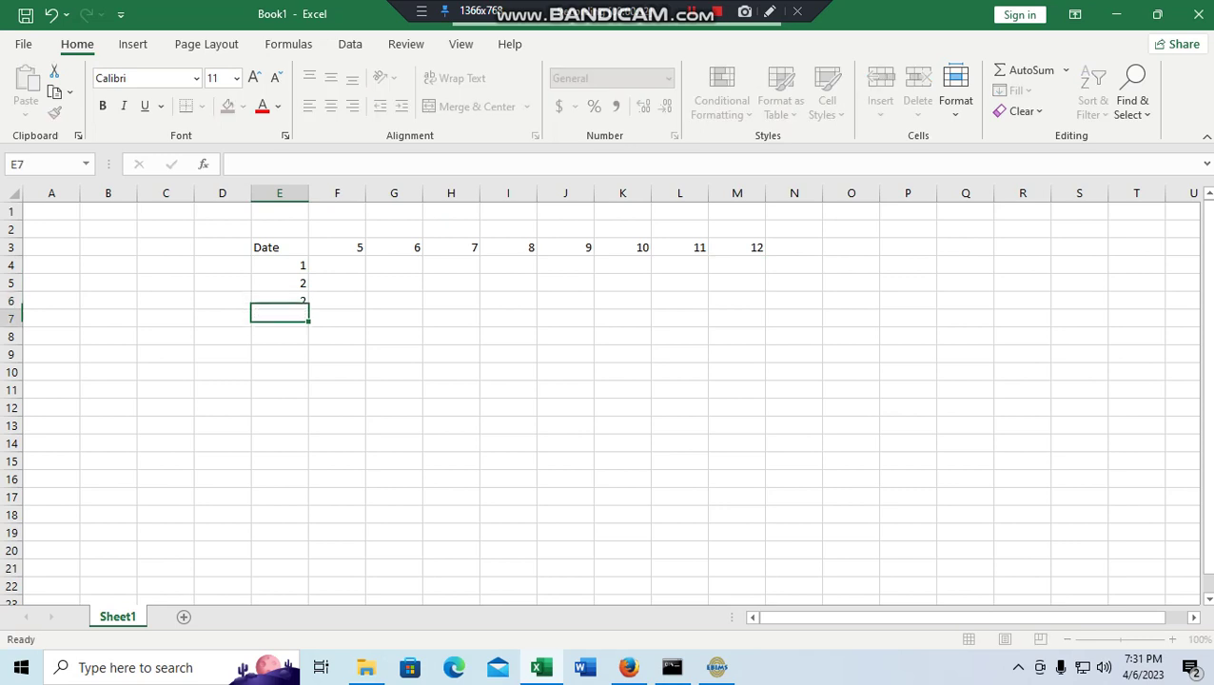
key(Return)
key(Up)
text(3)
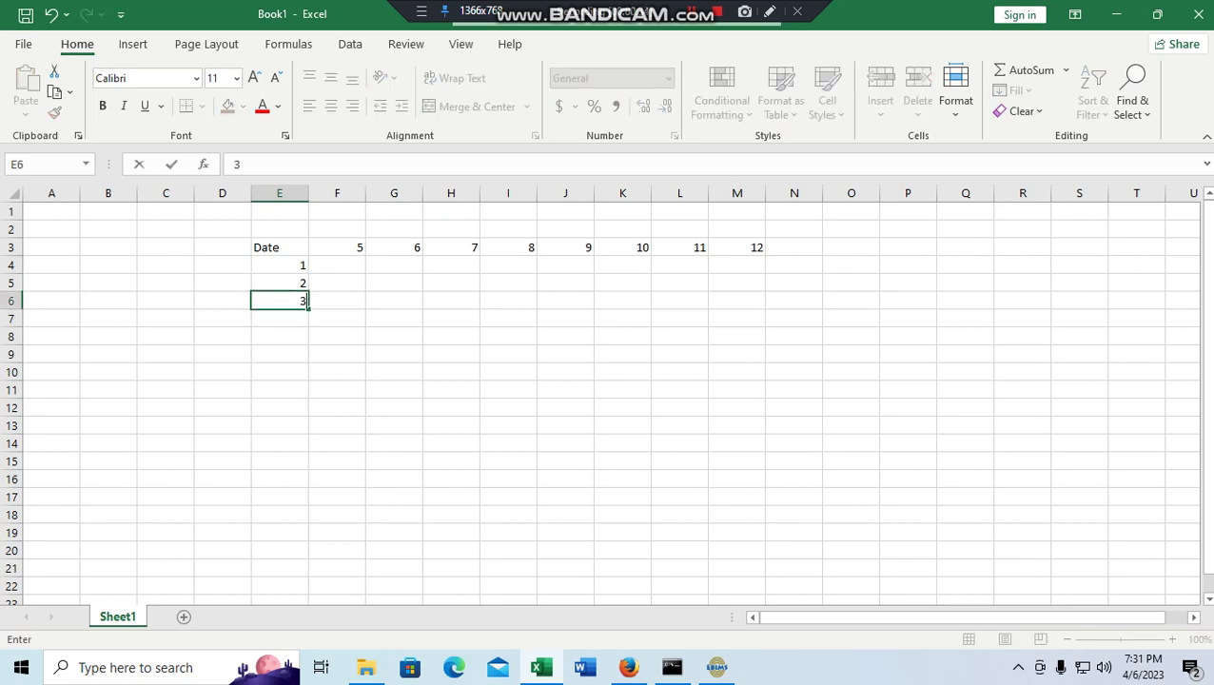
key(Return)
click(337, 265)
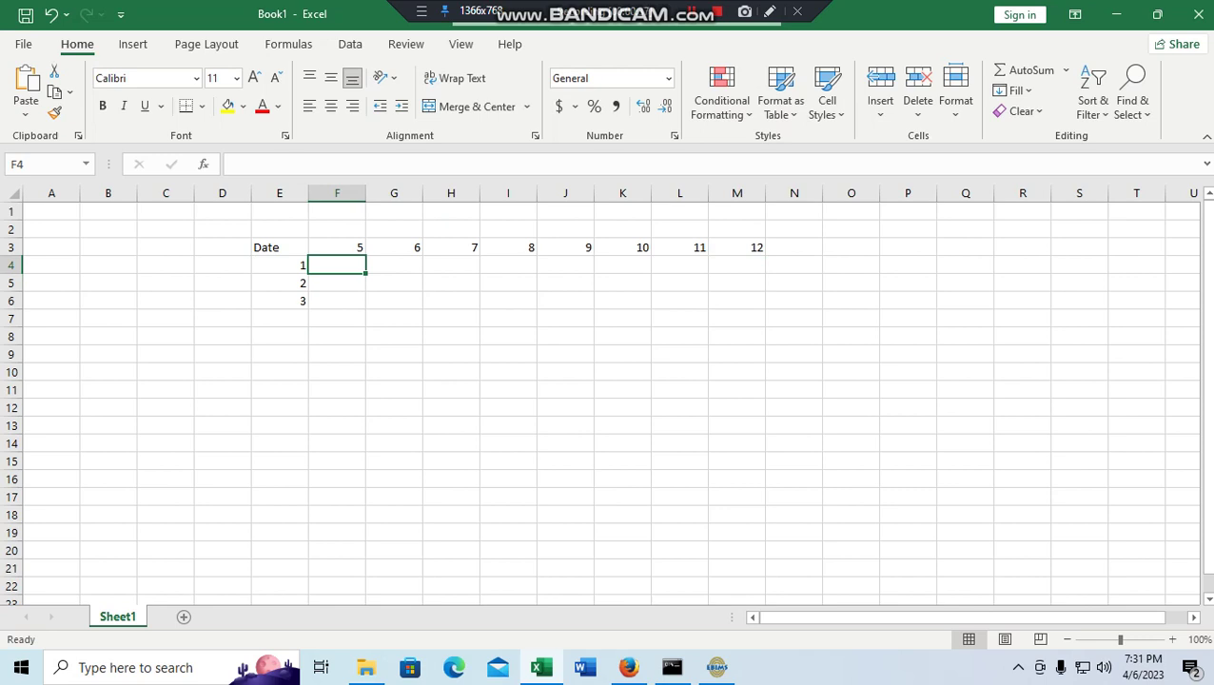
Type the heading HR's into F1
click(337, 229)
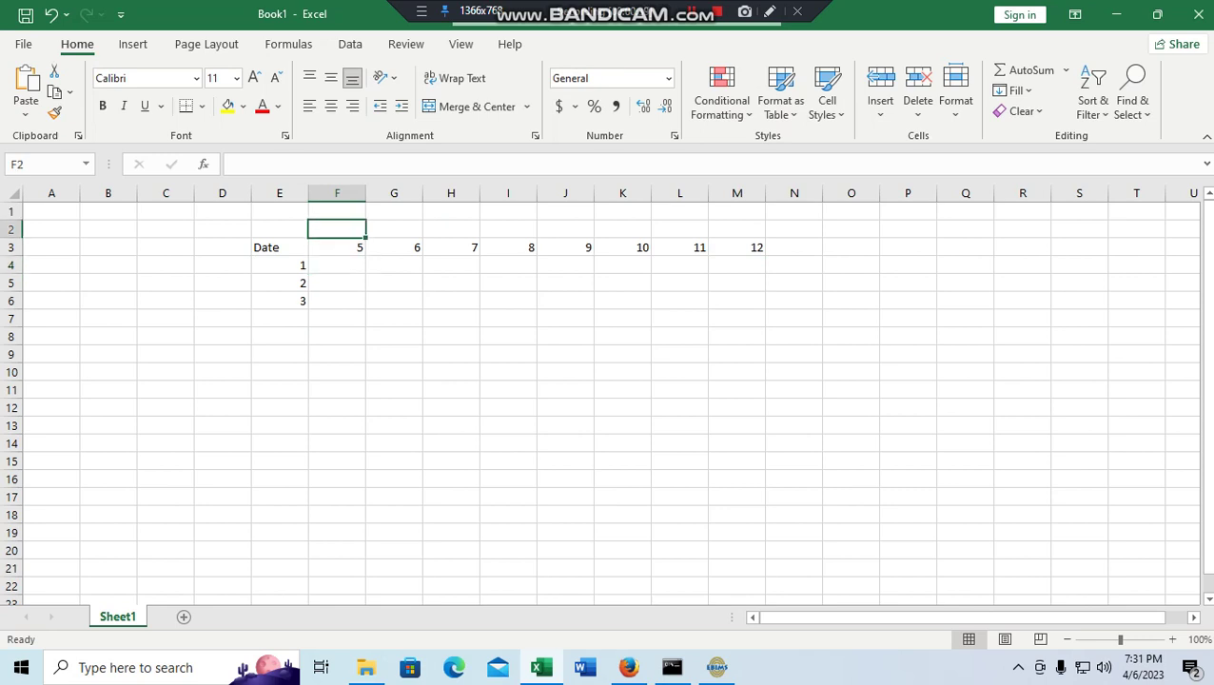
click(337, 211)
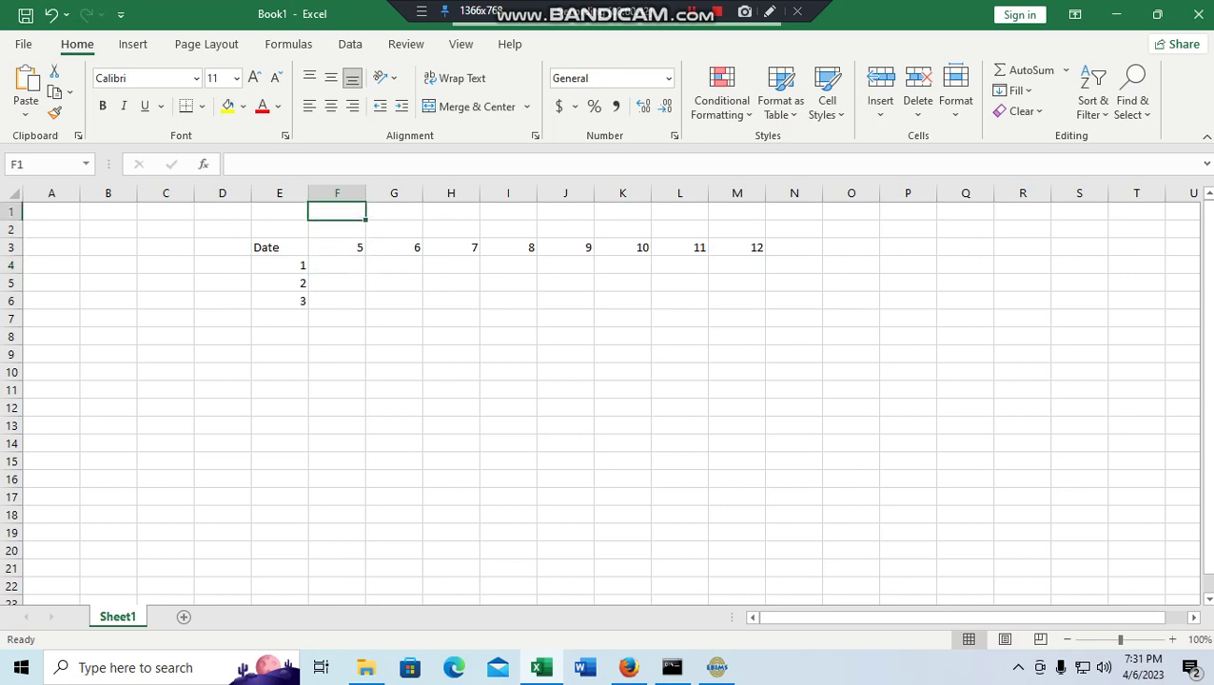
text(HR)
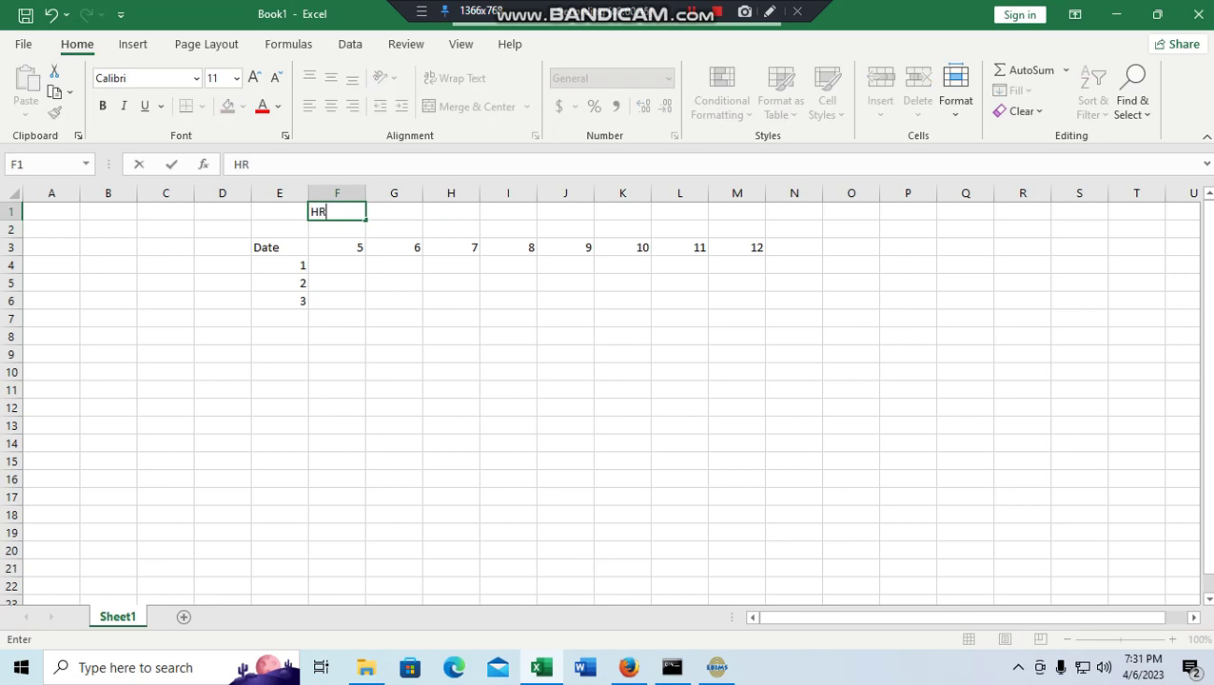
text('s)
drag(451, 282, 451, 301)
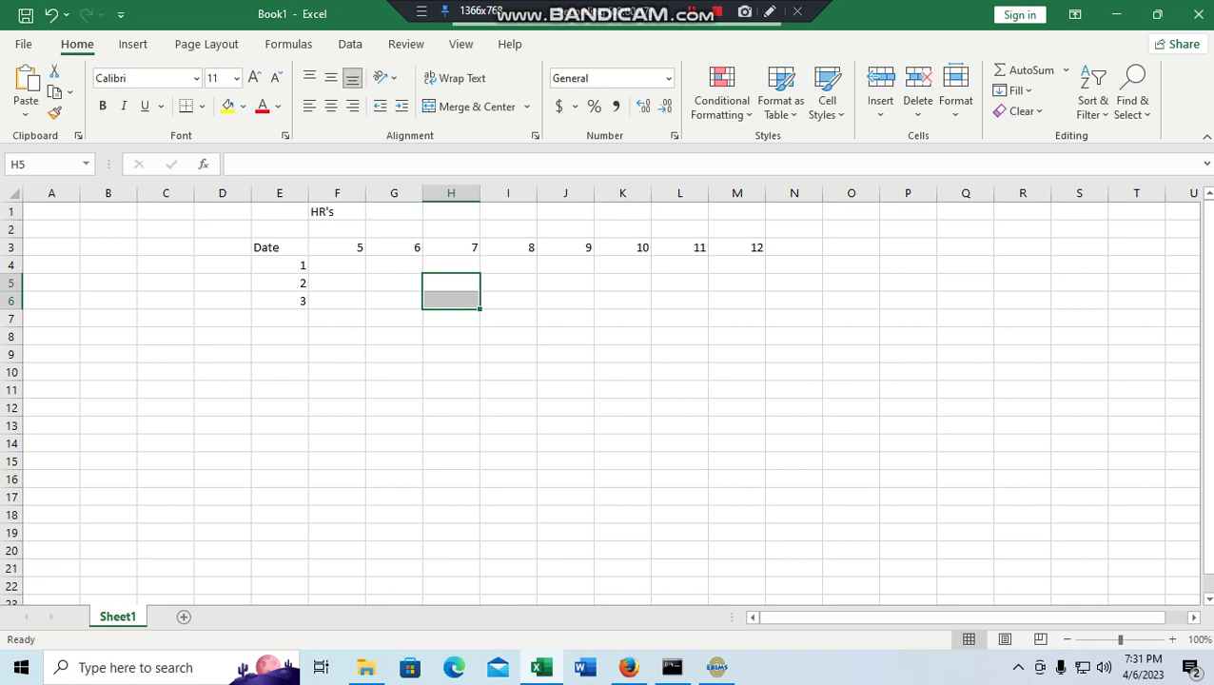
Enter 8 hours in F2 and 1 in each of G2:I2
click(337, 229)
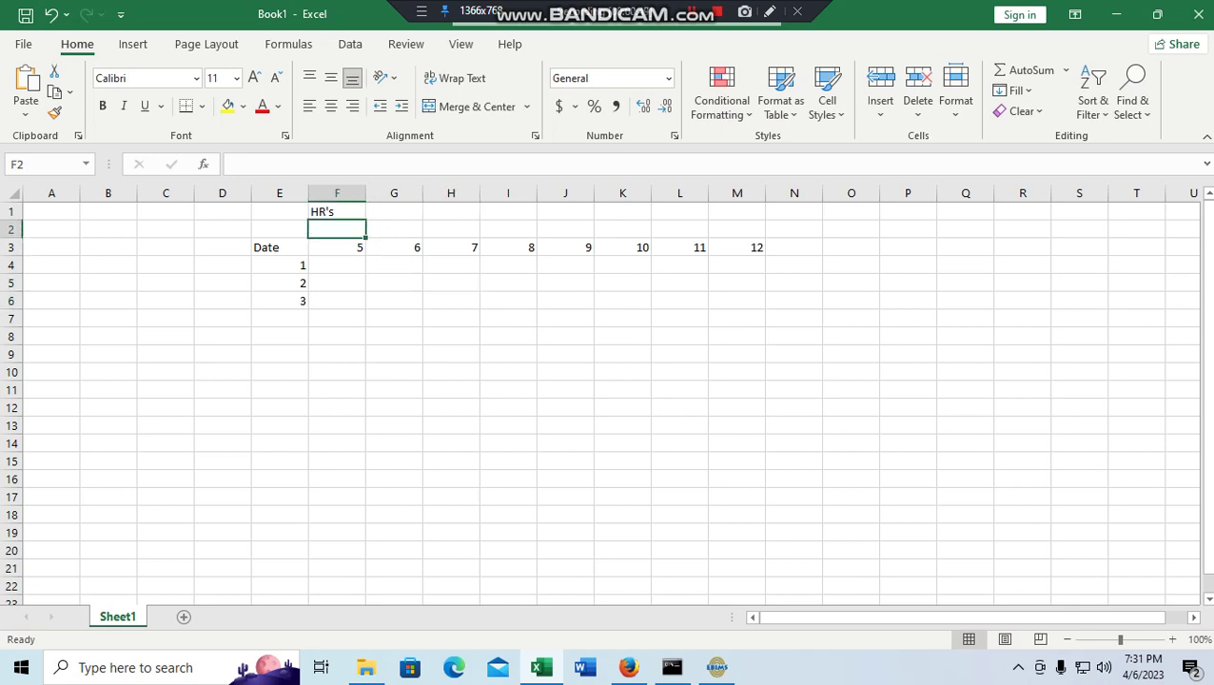
text(8)
click(394, 248)
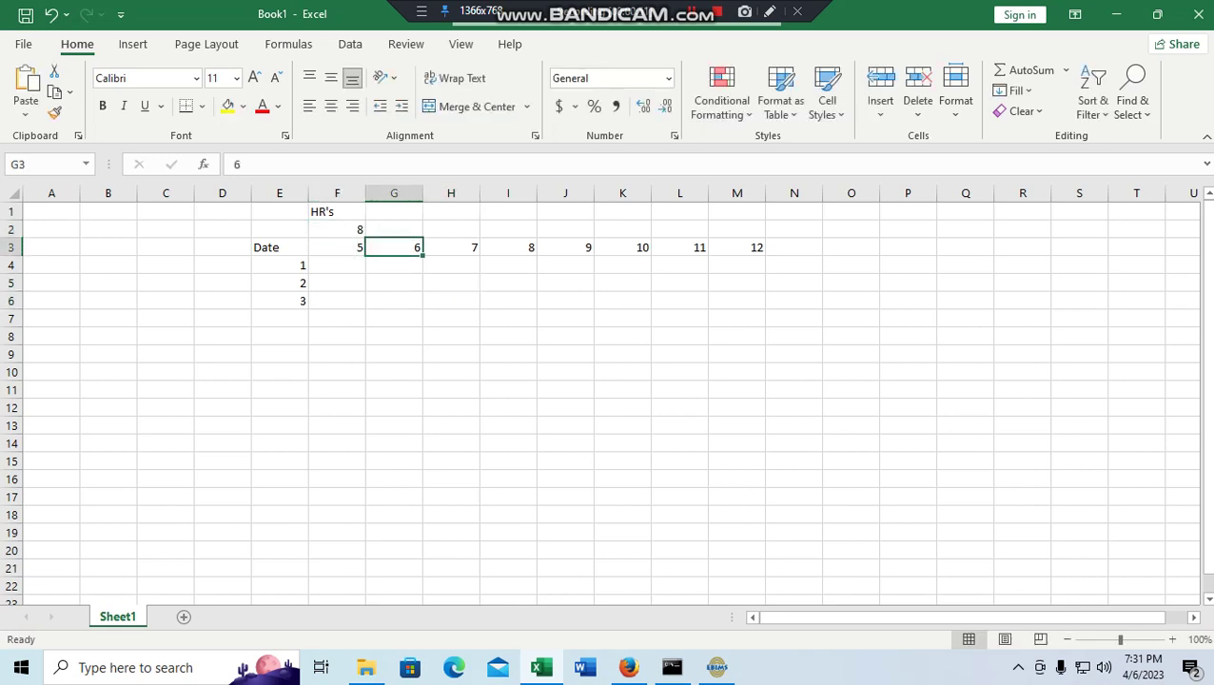
click(394, 229)
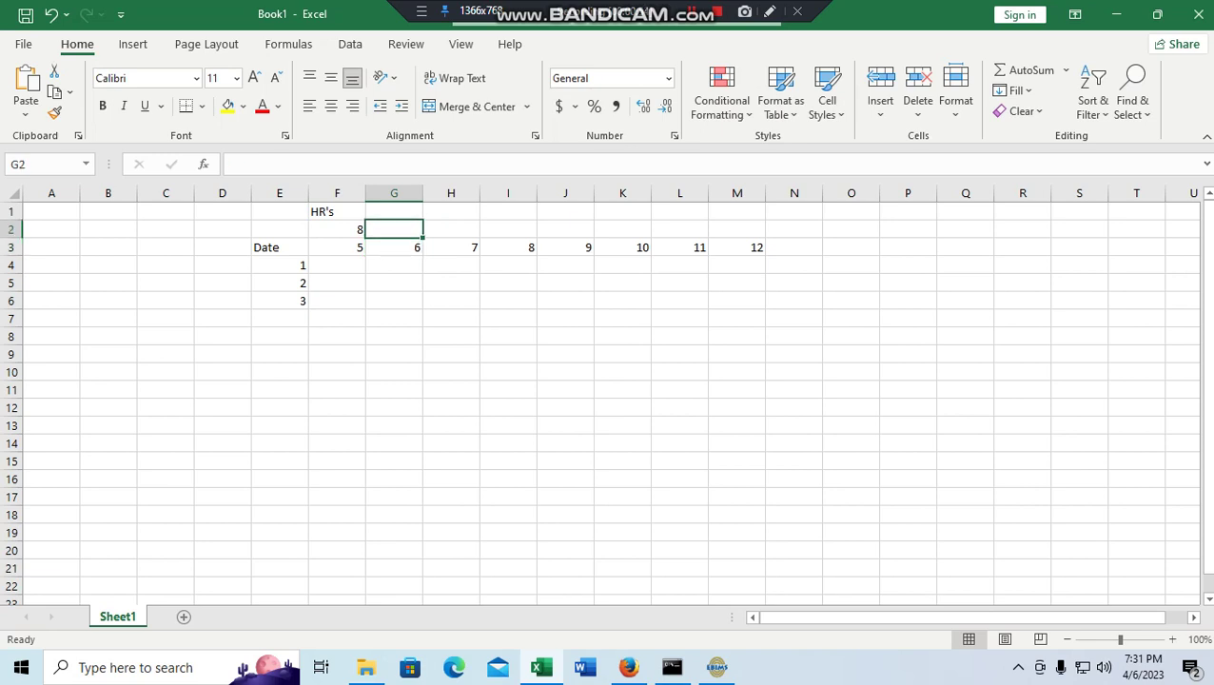
text(1)
key(Tab)
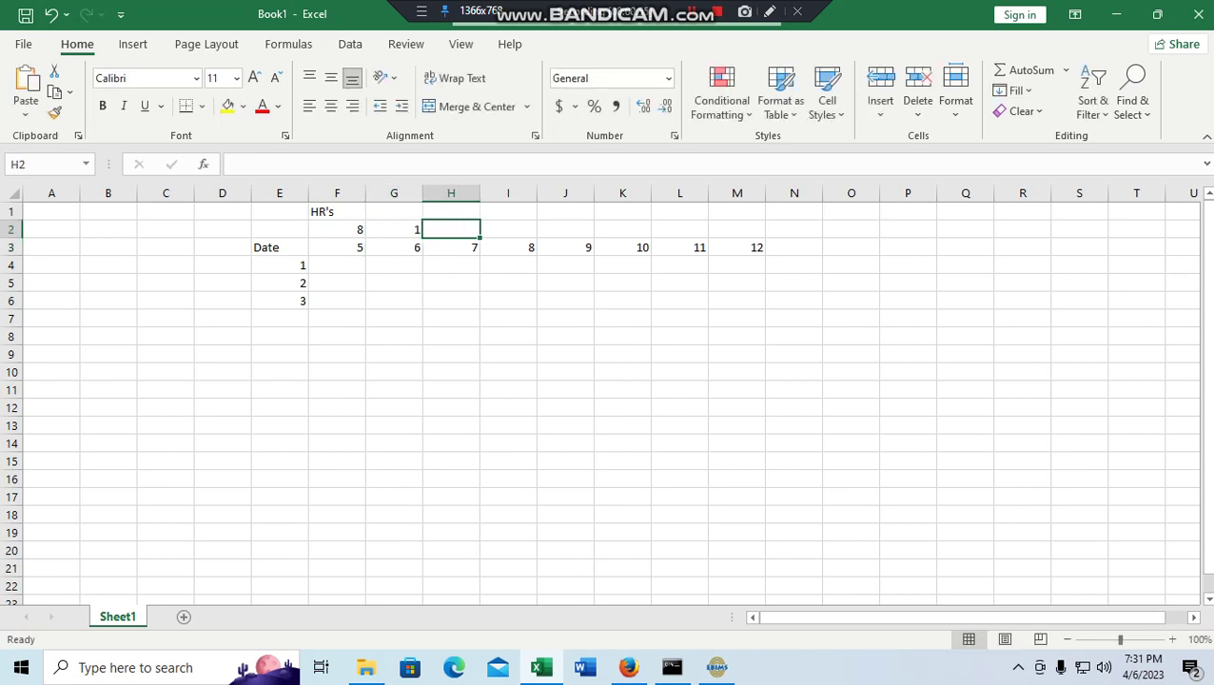
click(508, 230)
click(394, 230)
click(451, 230)
text(1)
key(Tab)
text(1)
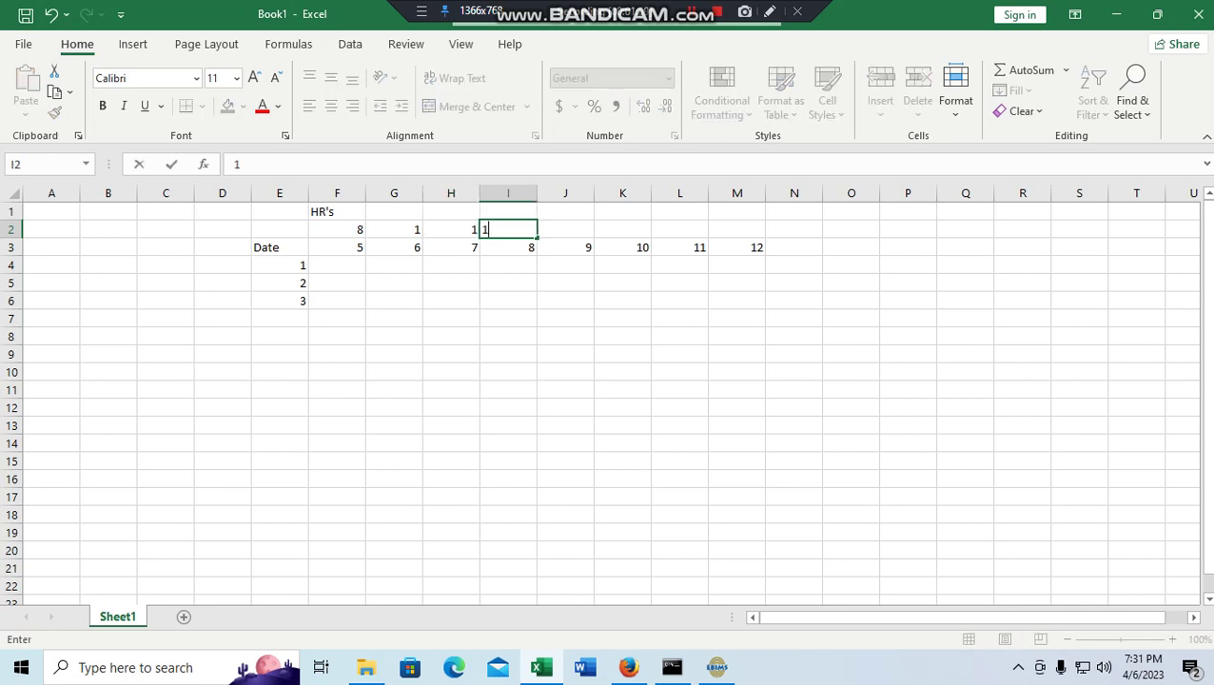
key(Tab)
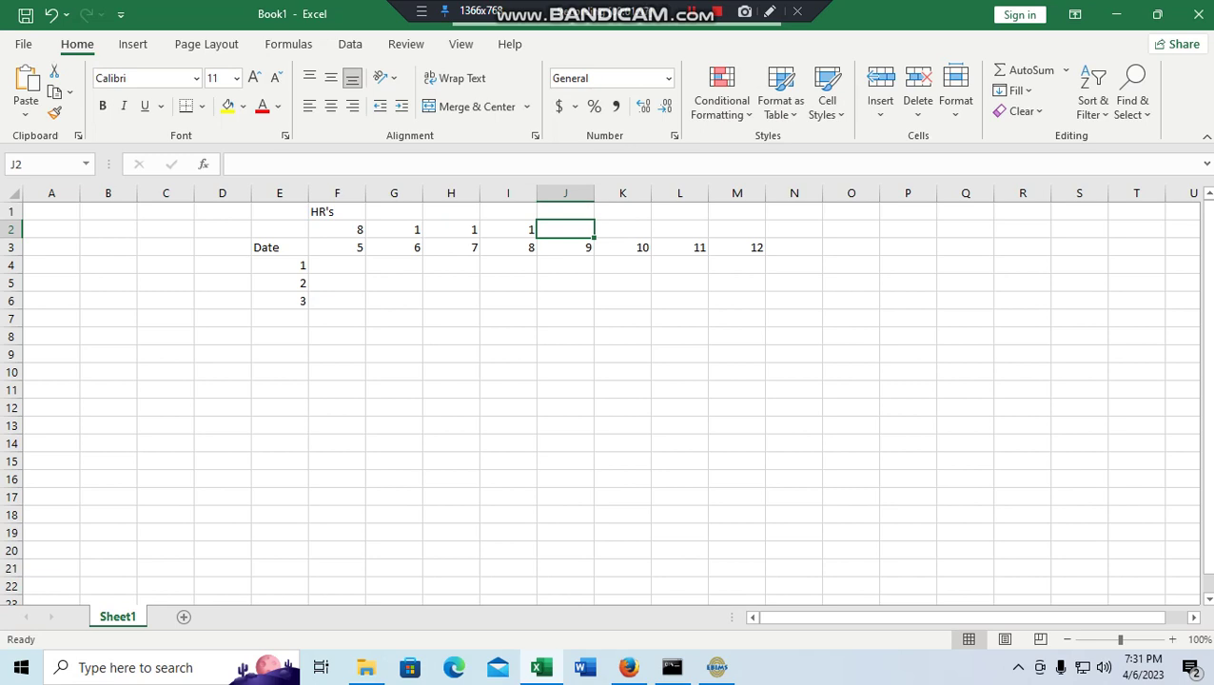
Enter 1 hour in each of J2 through M2
text(1)
key(Tab)
text(1)
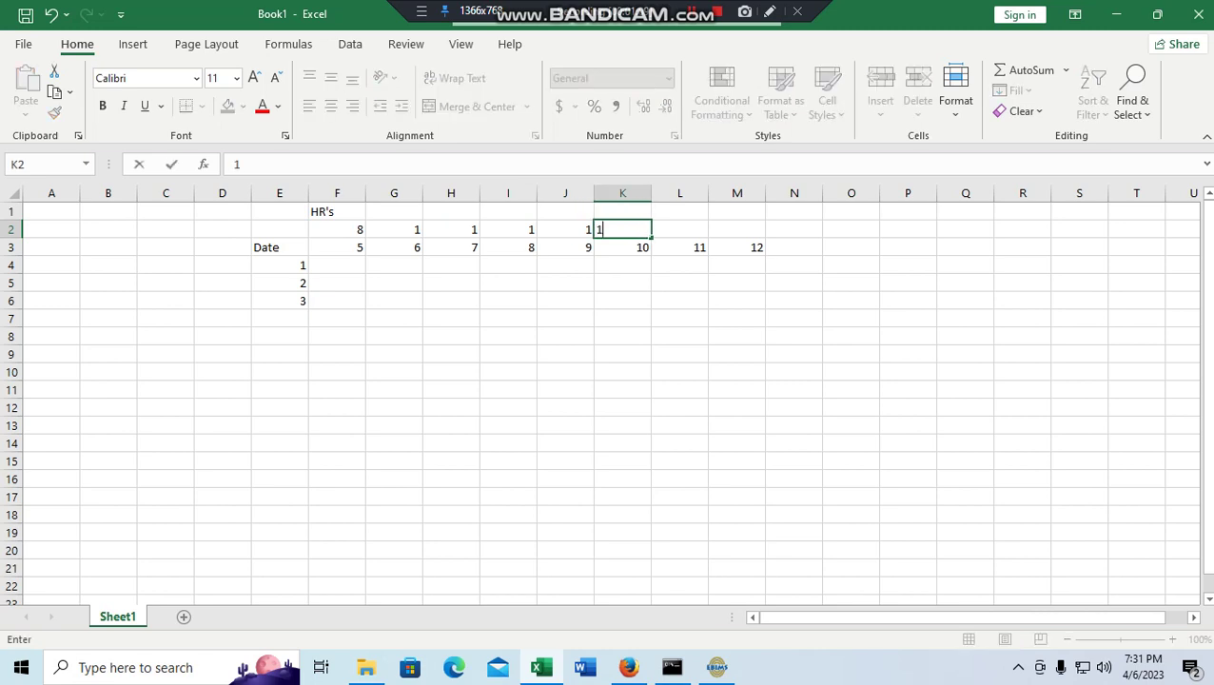
key(Tab)
text(1)
key(Tab)
key(Tab)
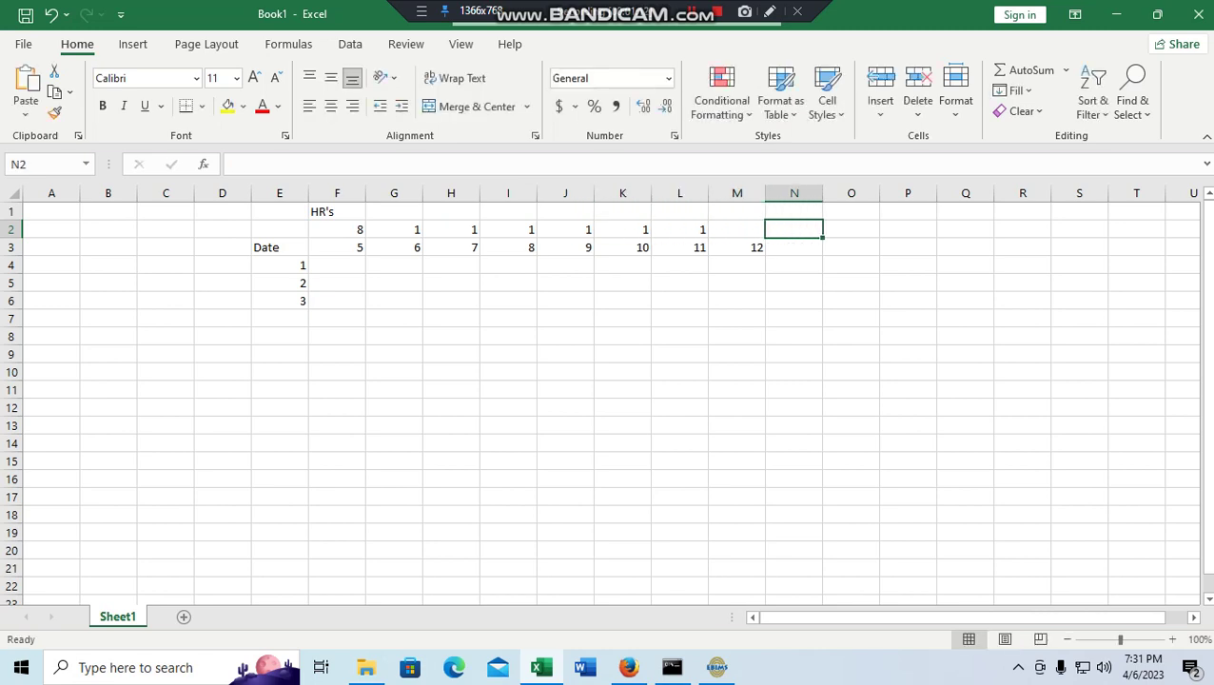
key(Left)
text(1)
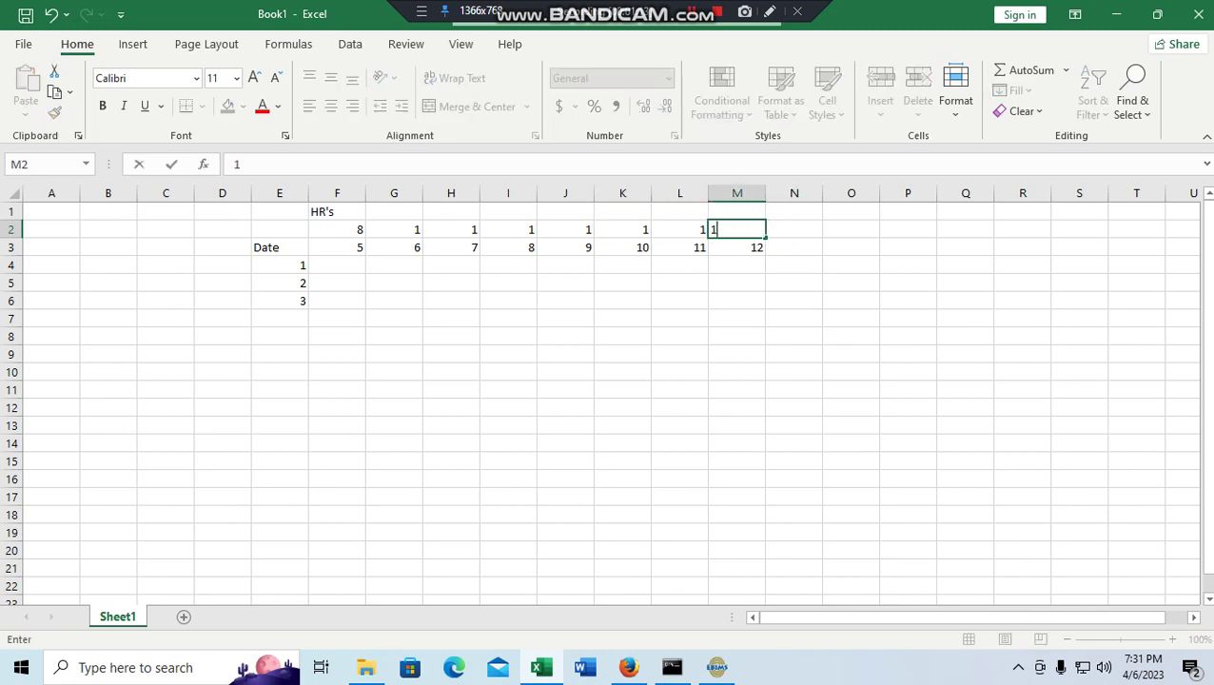
drag(565, 301, 565, 319)
Copy the HR's heading from F1 into G1:M1
click(337, 229)
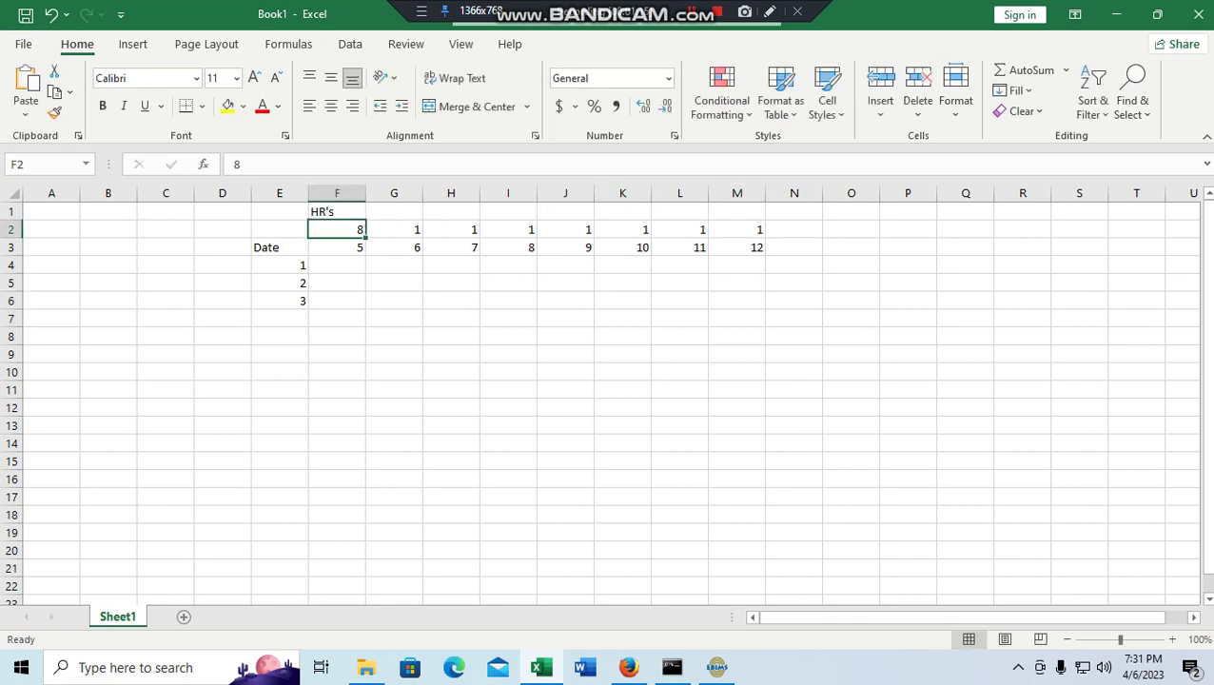
click(337, 211)
key(ctrl+c)
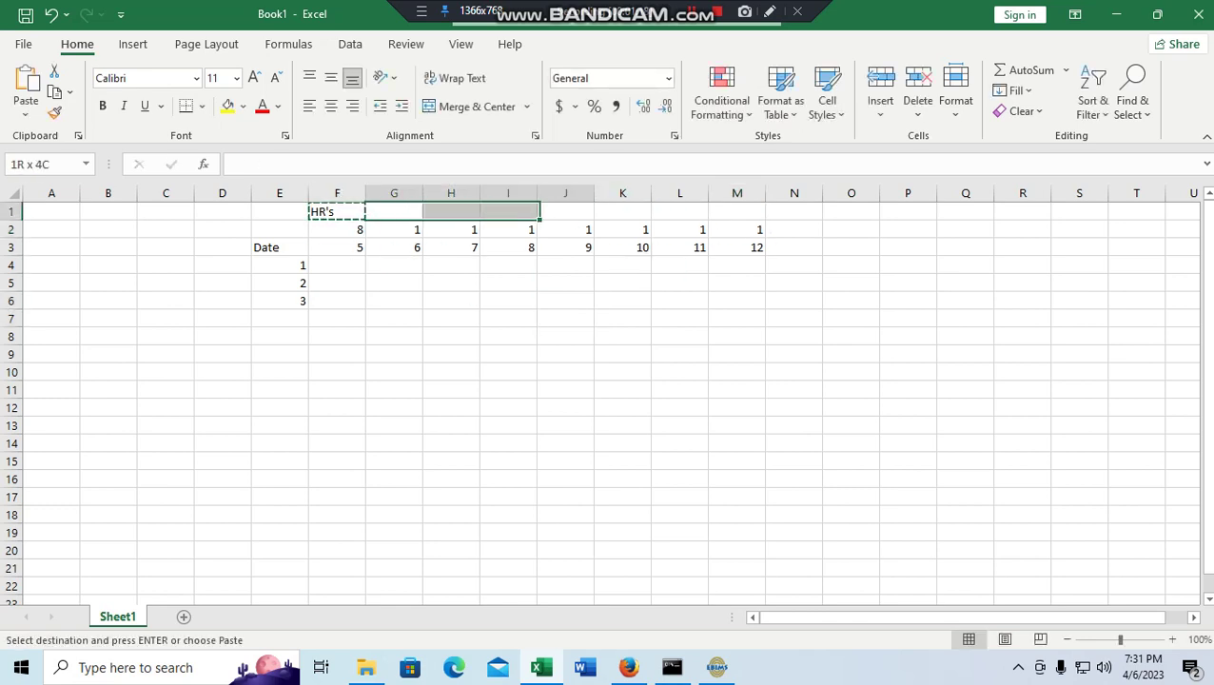
drag(394, 212, 737, 211)
key(ctrl+v)
key(ctrl+s)
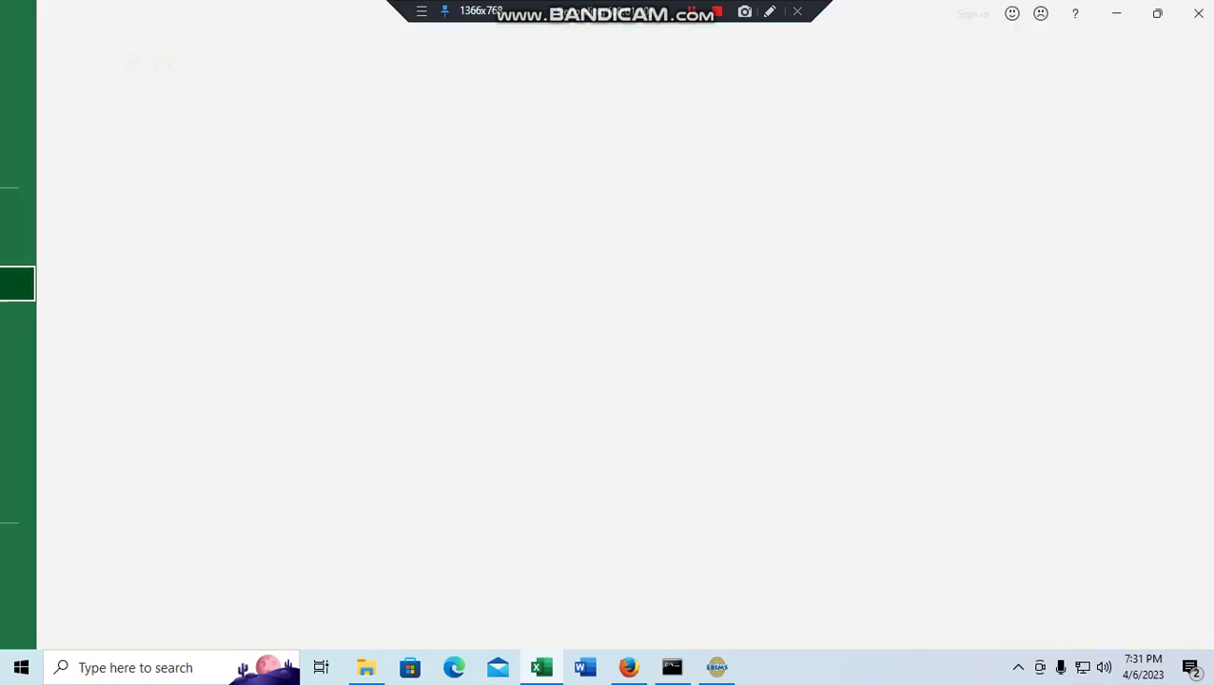
key(Escape)
click(565, 354)
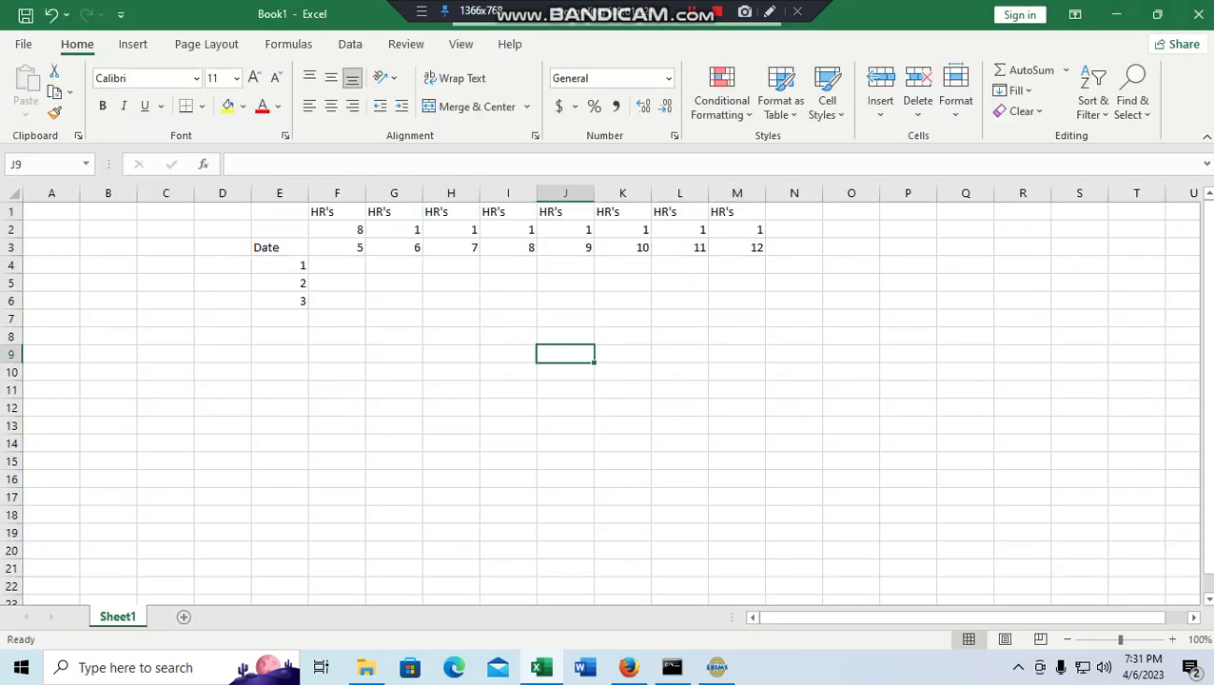
Make the HR's headings in F1:M1 bold
drag(324, 211, 736, 211)
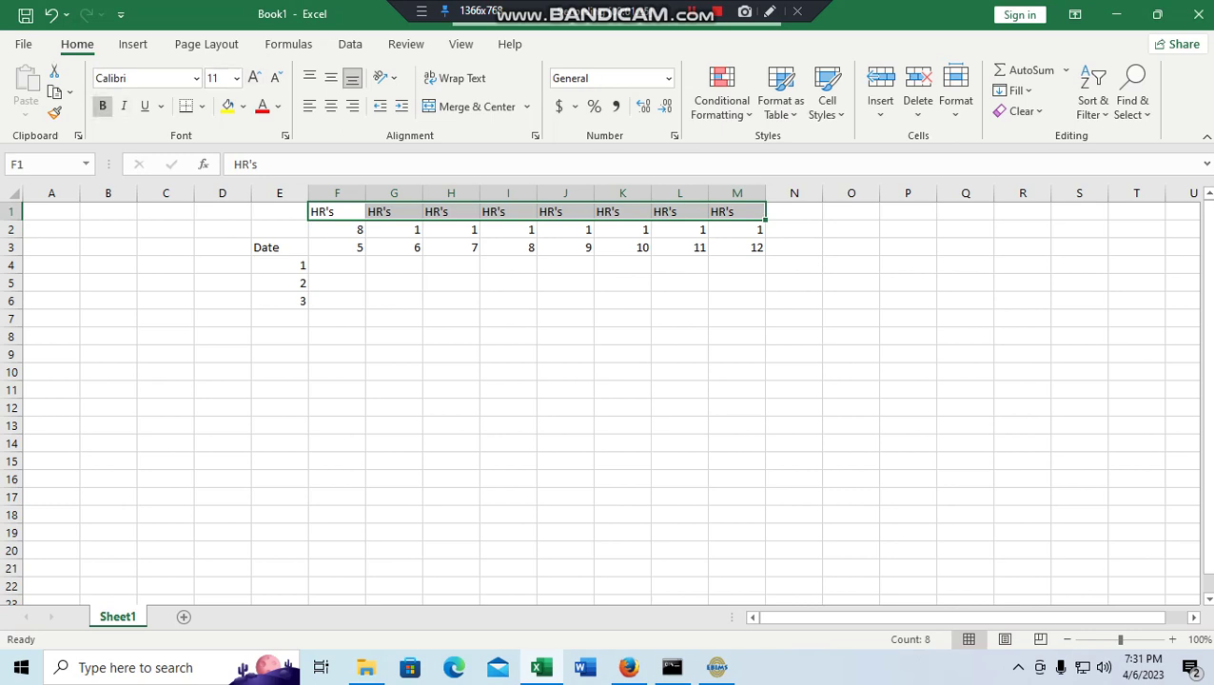
click(102, 106)
click(508, 318)
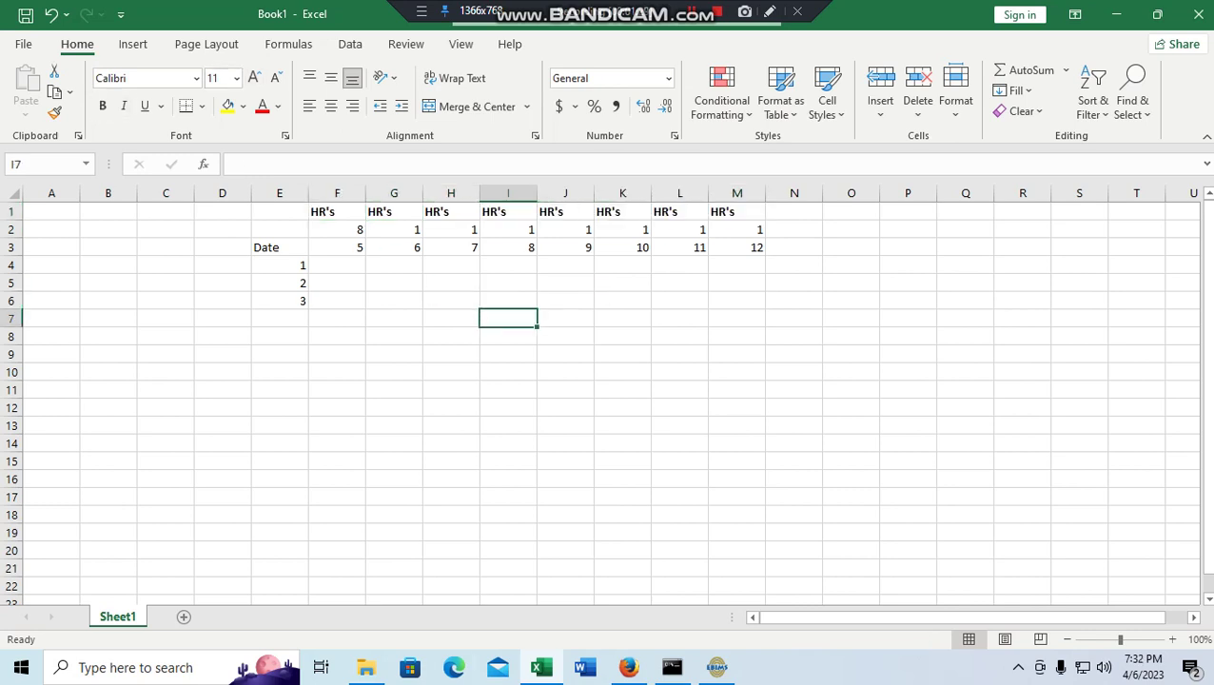
Centre the hour values in F2:M2 and give every cell All Borders
click(278, 247)
drag(337, 229, 737, 230)
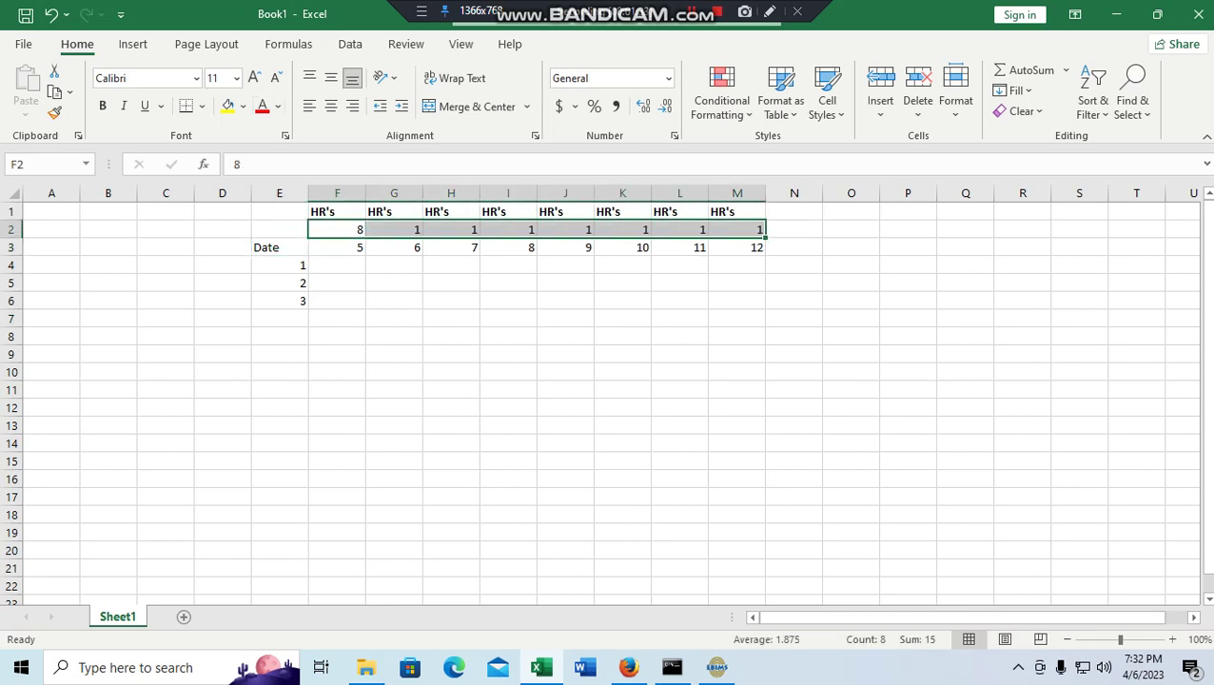
click(330, 106)
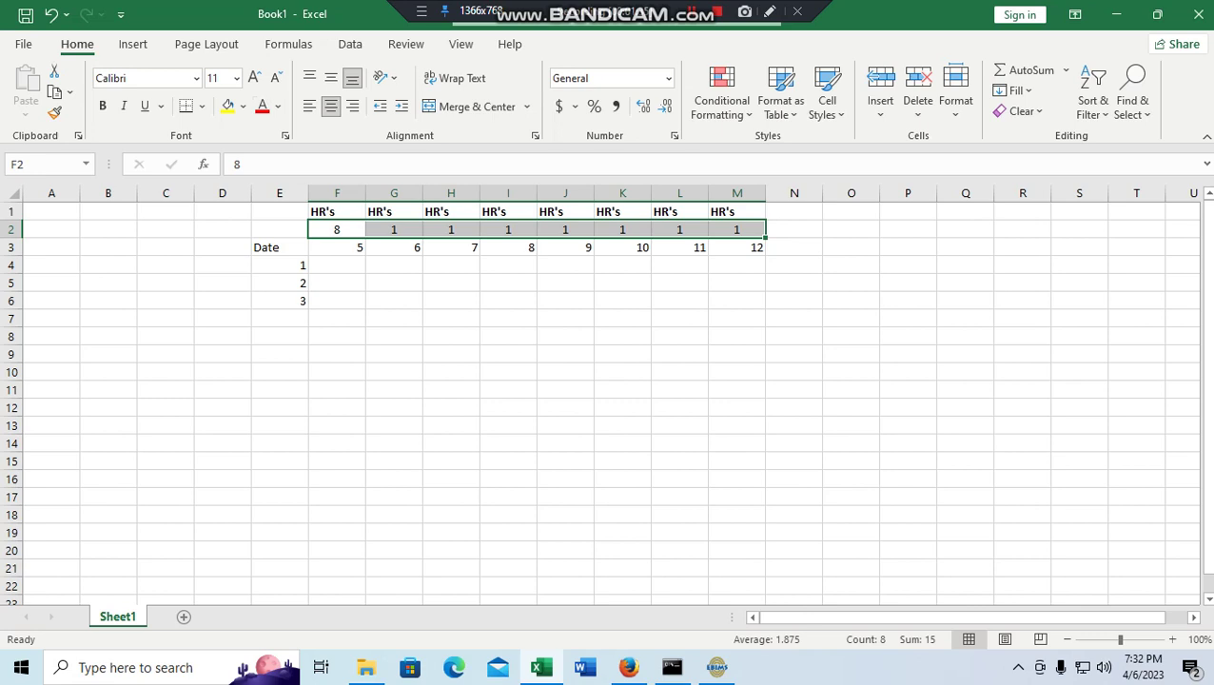
click(201, 106)
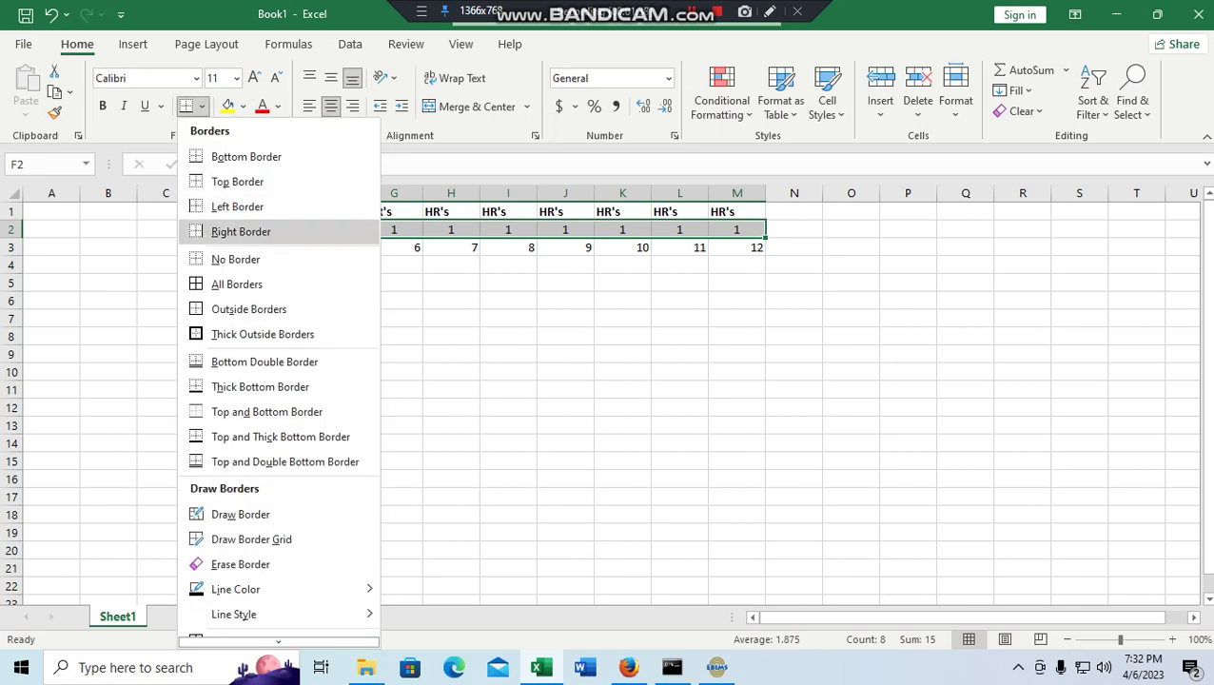
click(236, 283)
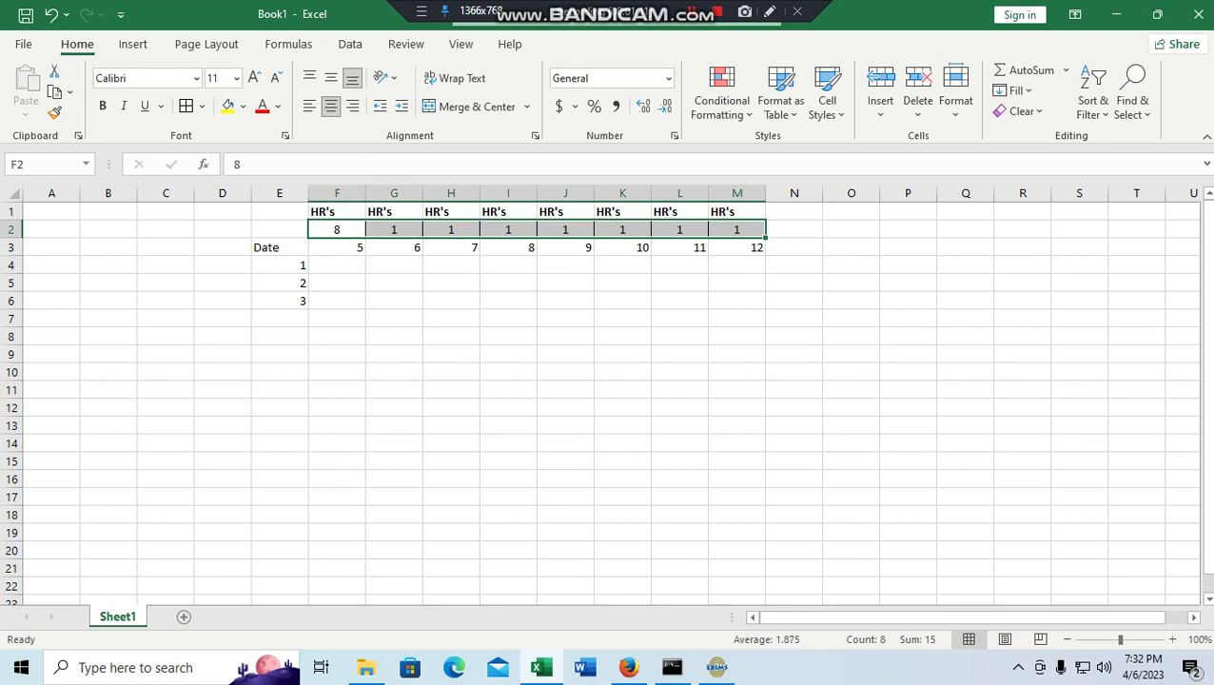
Centre the date numbers 5–12 in F3:M3
drag(285, 265, 286, 301)
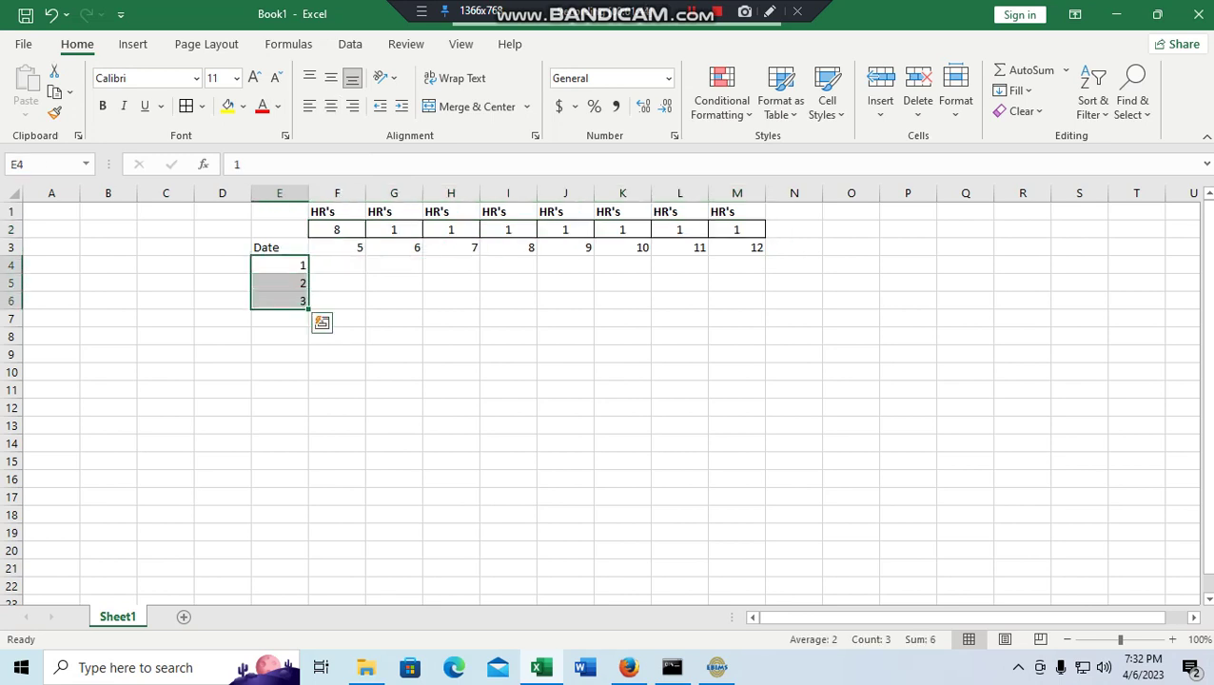
click(337, 282)
drag(337, 247, 508, 248)
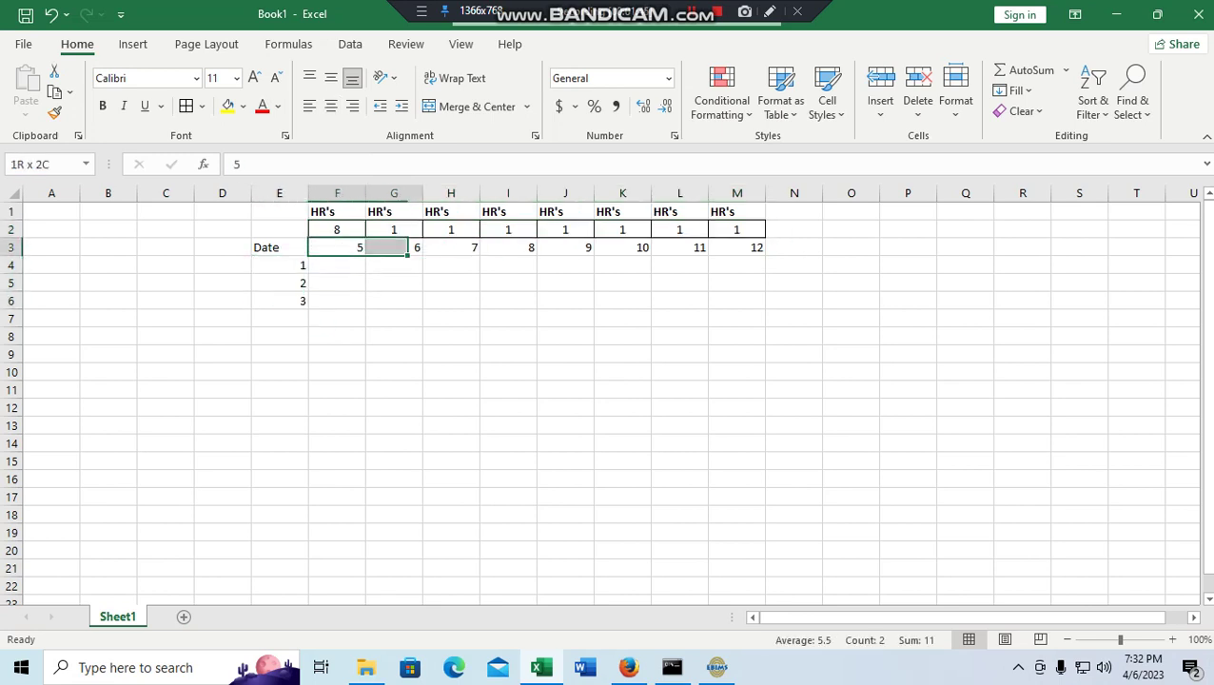
click(394, 300)
drag(337, 247, 736, 248)
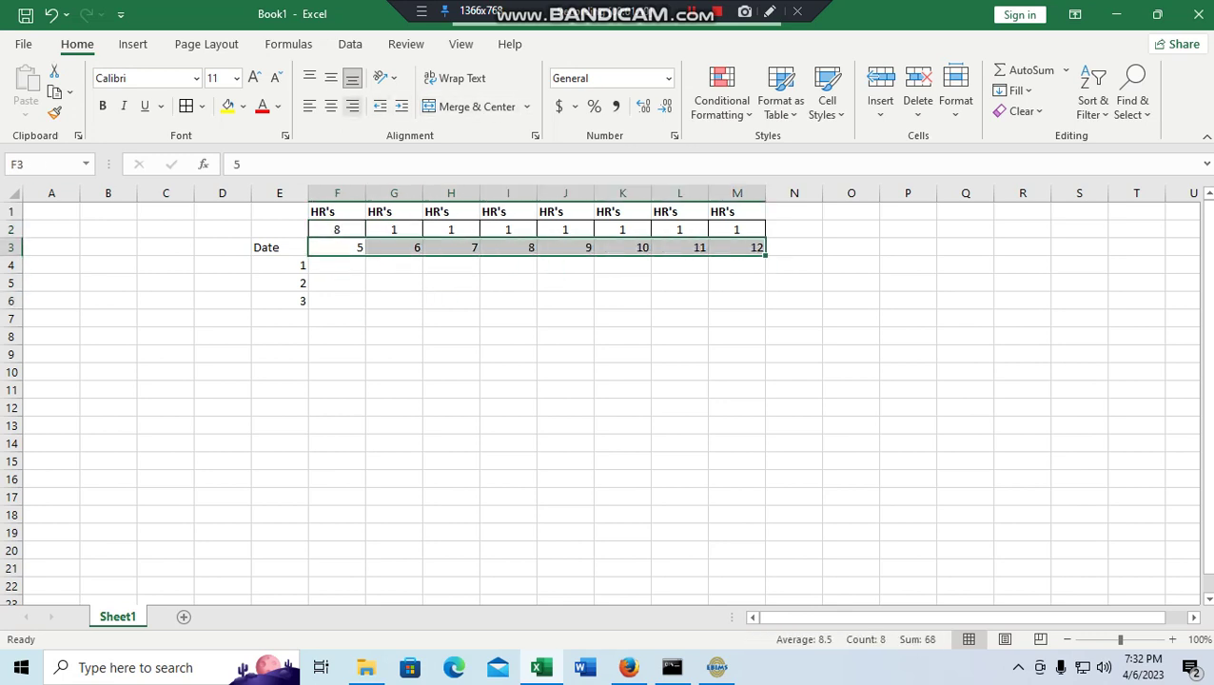
click(331, 106)
click(680, 372)
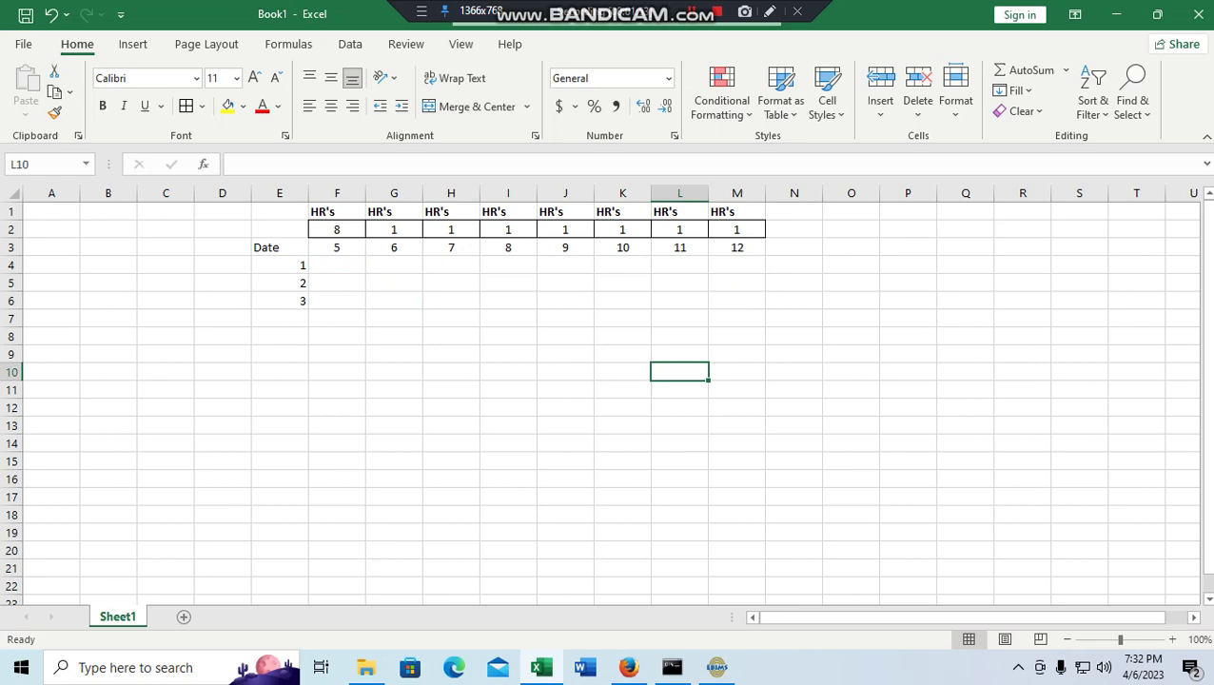
click(337, 247)
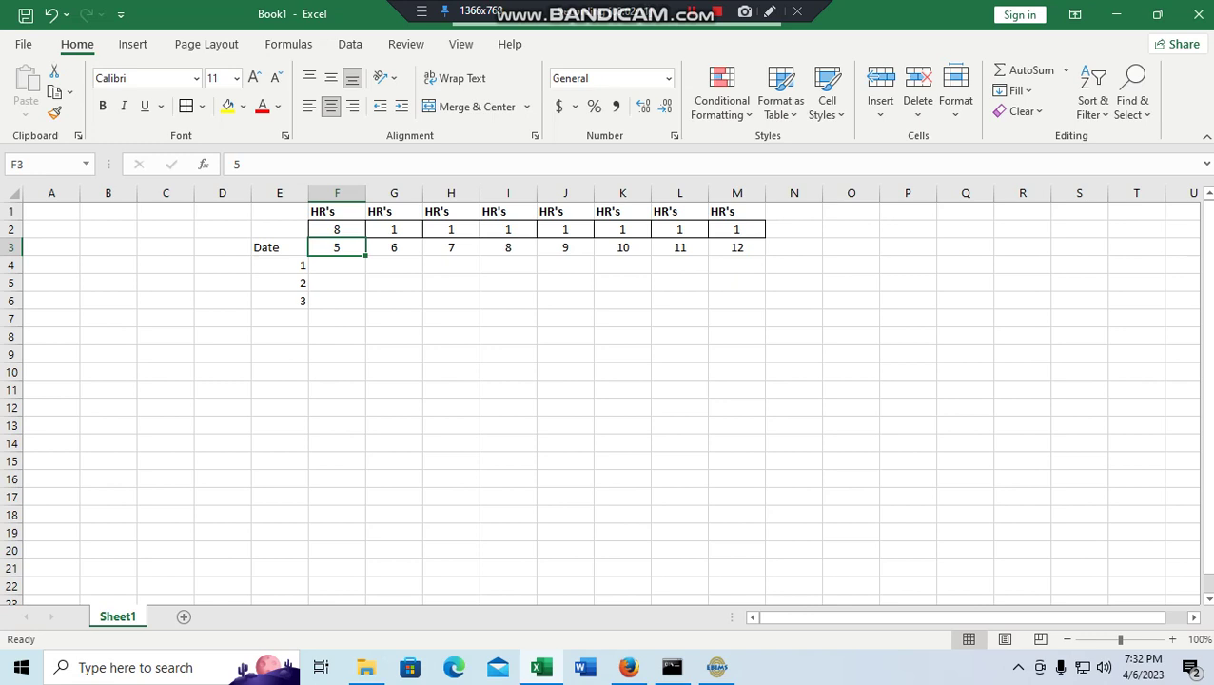
Give E4:M4 the standard green fill colour
click(336, 265)
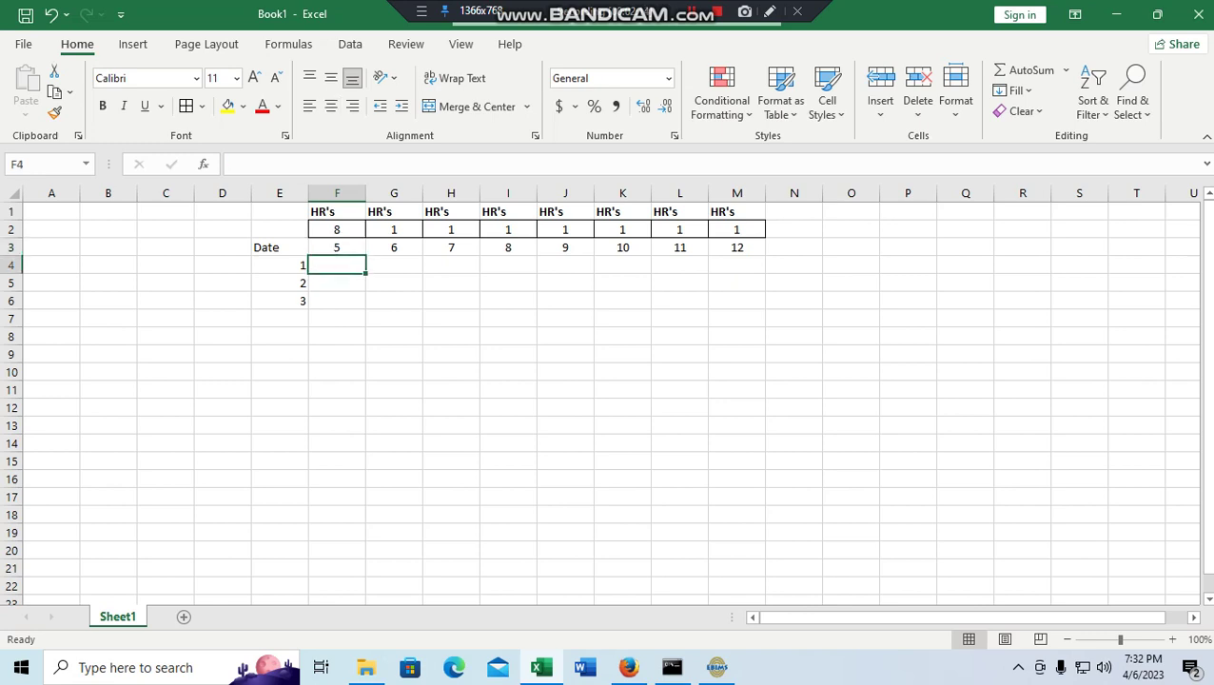
drag(279, 264, 737, 264)
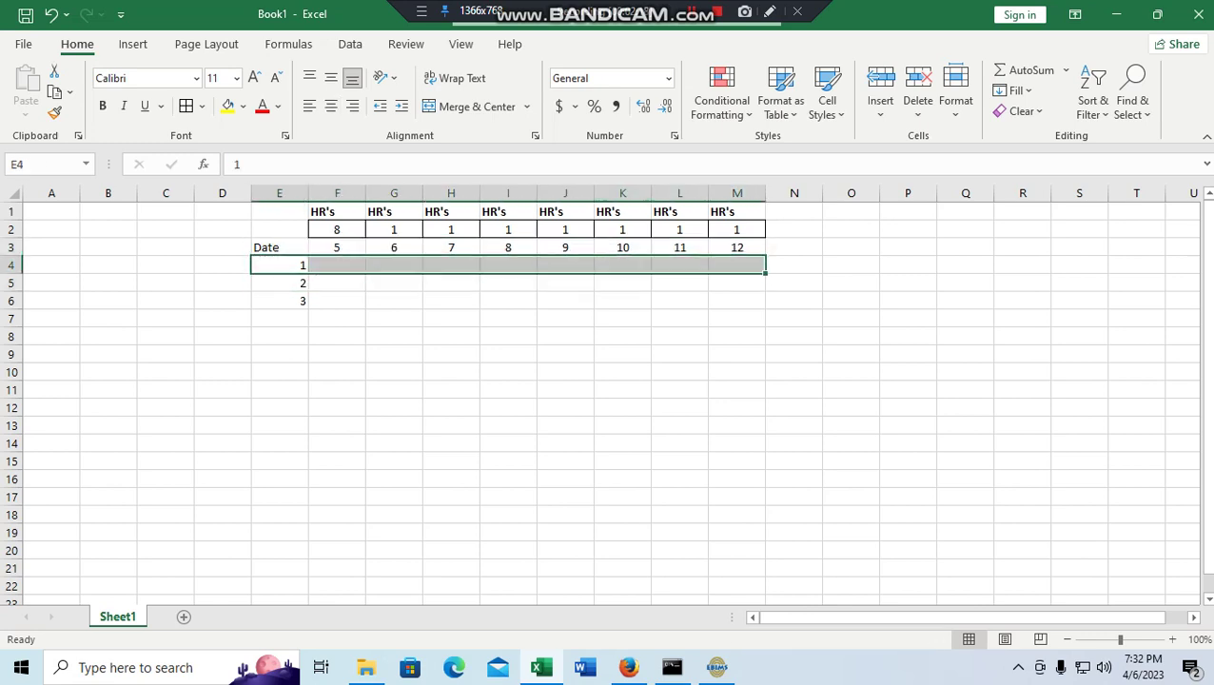
click(243, 106)
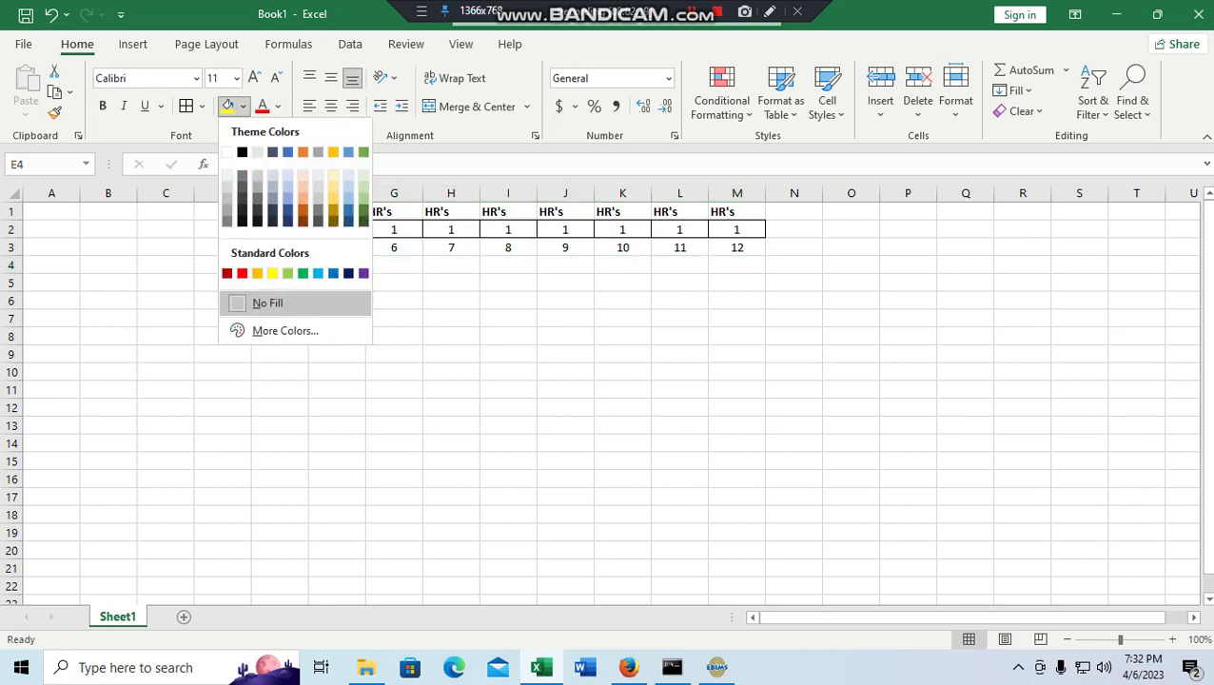
click(303, 274)
click(337, 283)
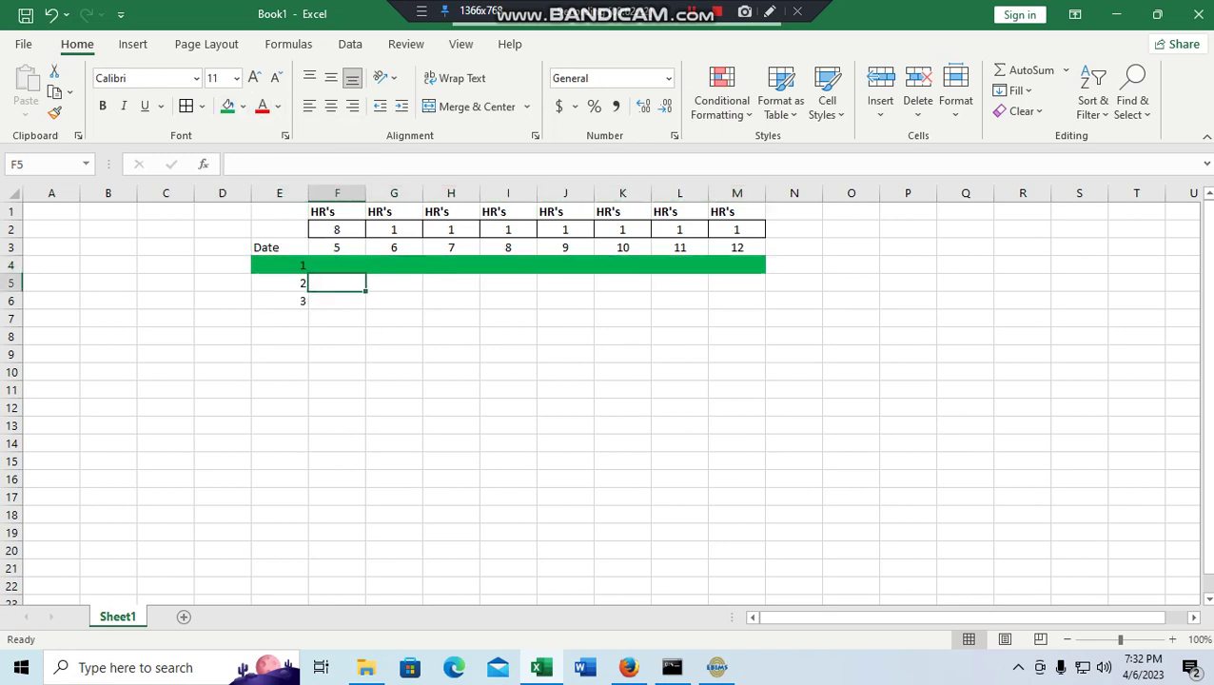
click(337, 264)
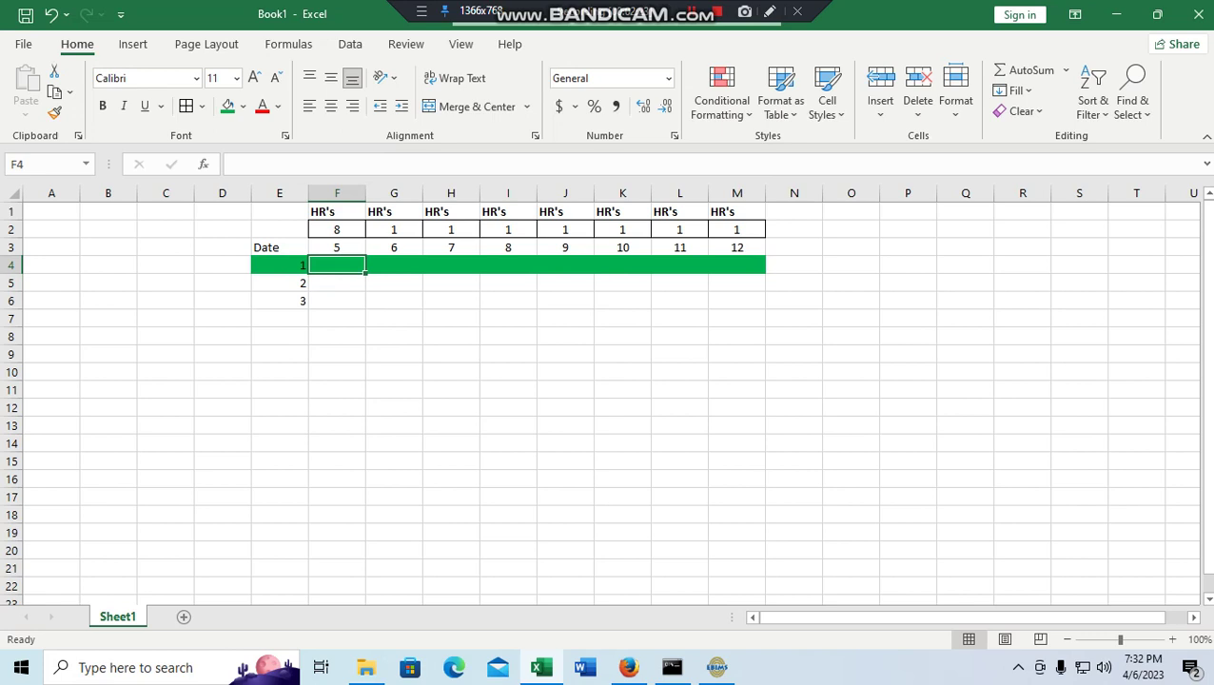
Enter hours 30, 10, 10, 4, 0, 0, 10 into F4 through L4
text(3)
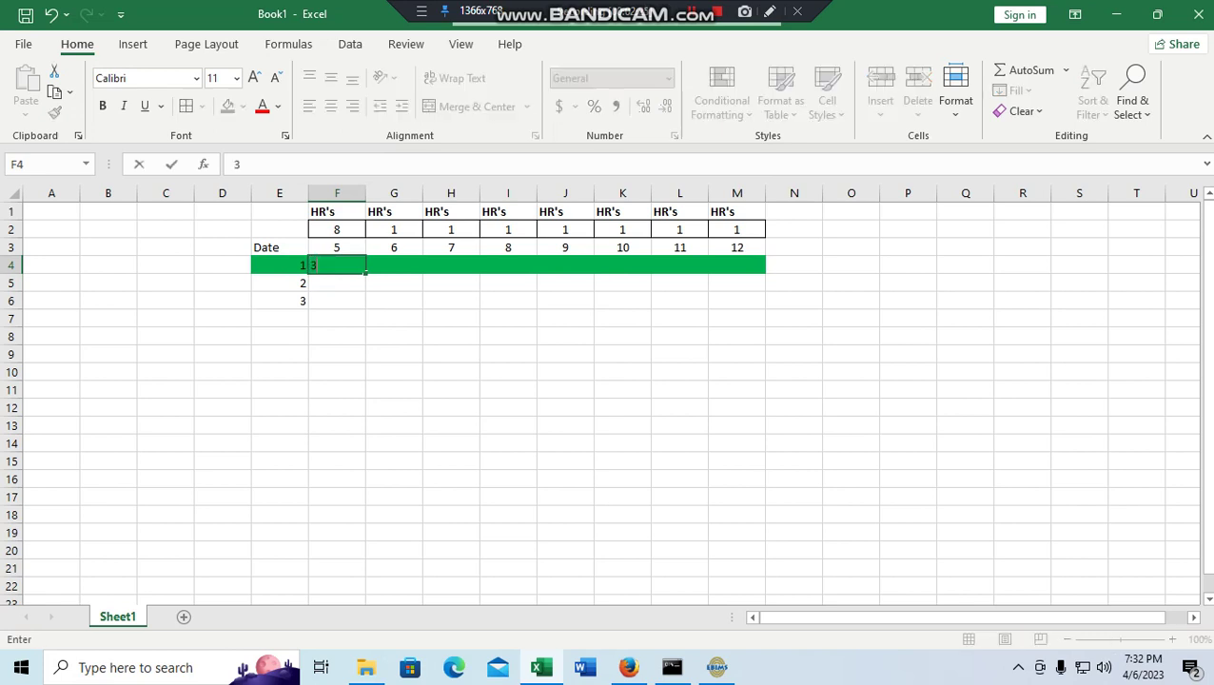
text(0)
click(394, 265)
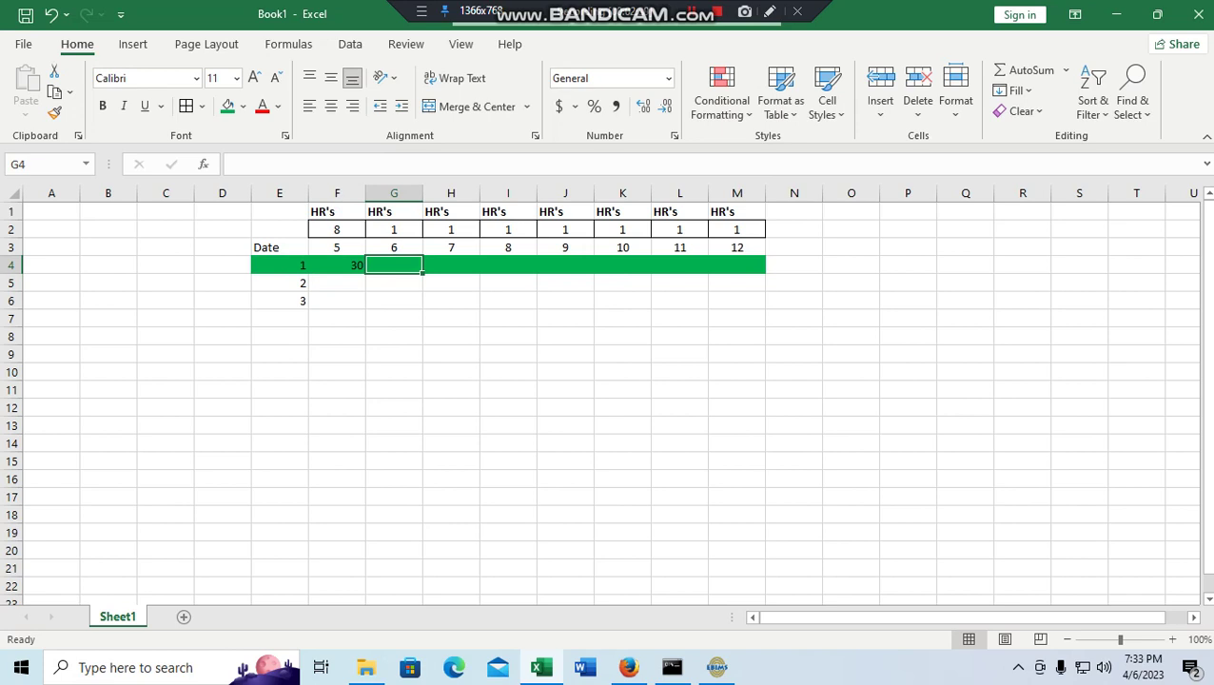
text(1)
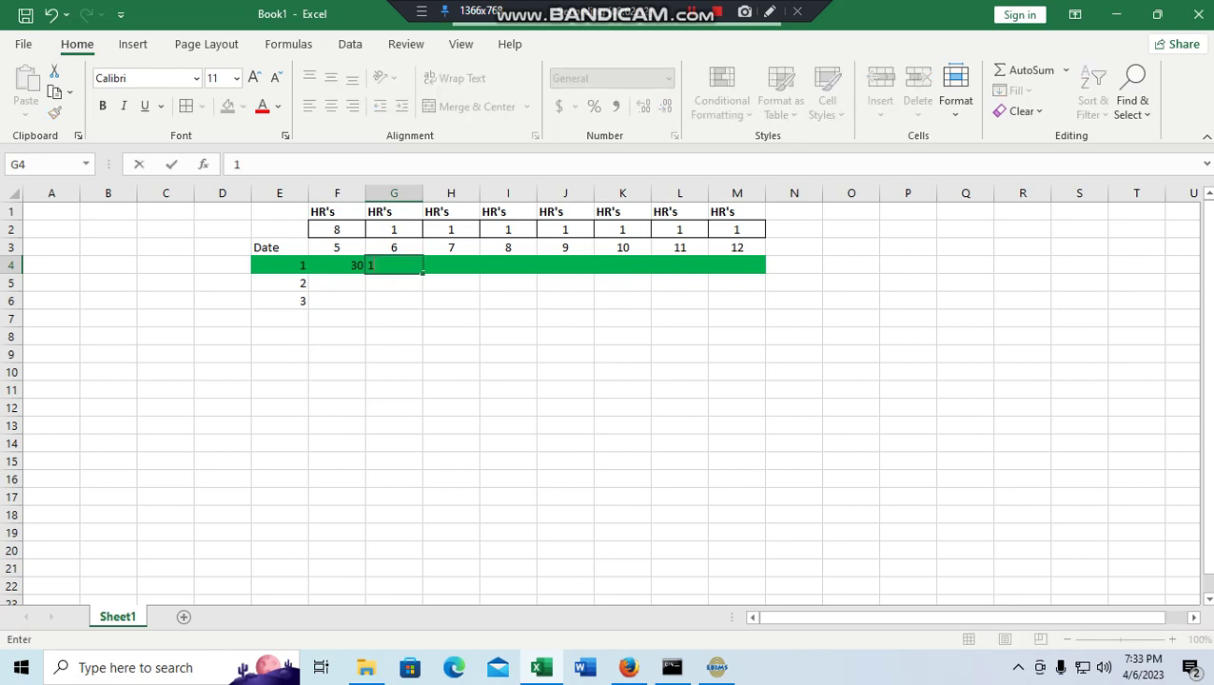
text(0)
click(451, 264)
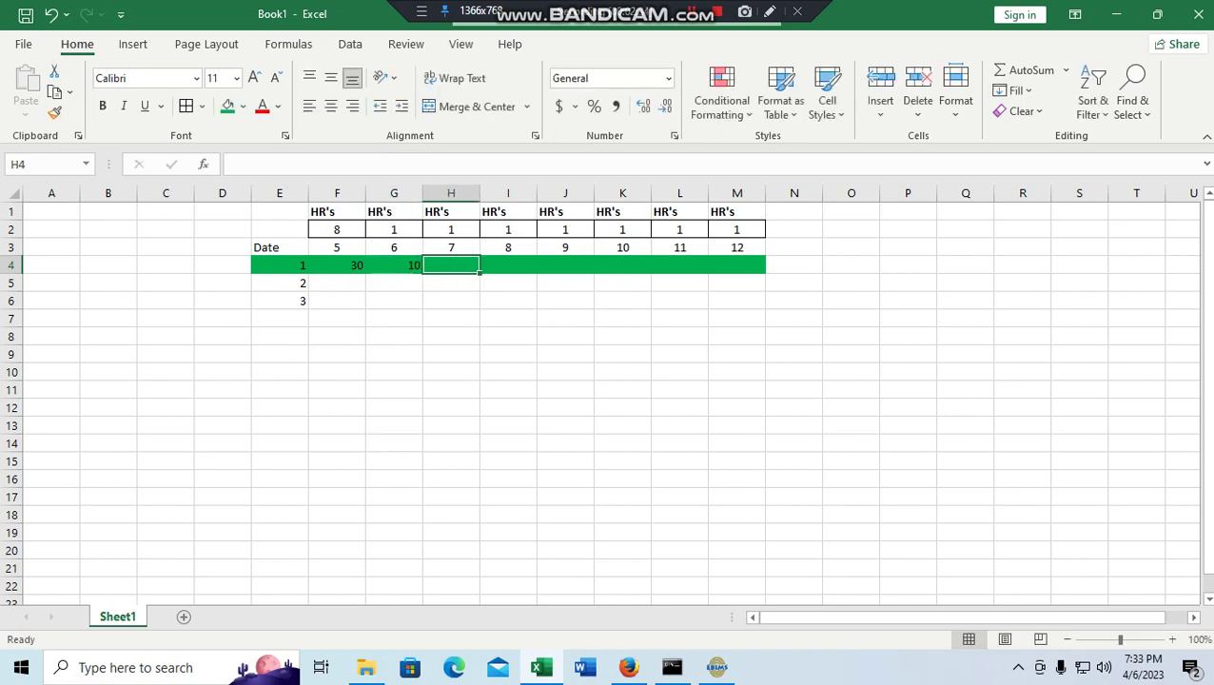
text(10)
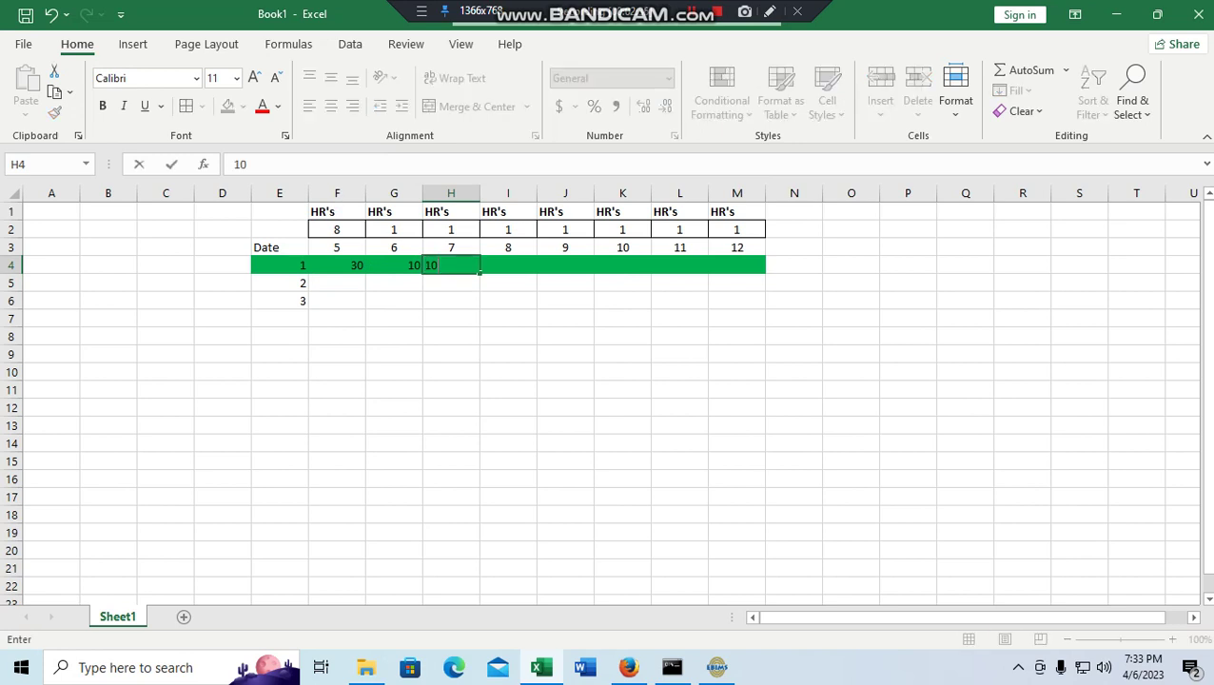
key(Tab)
text(4)
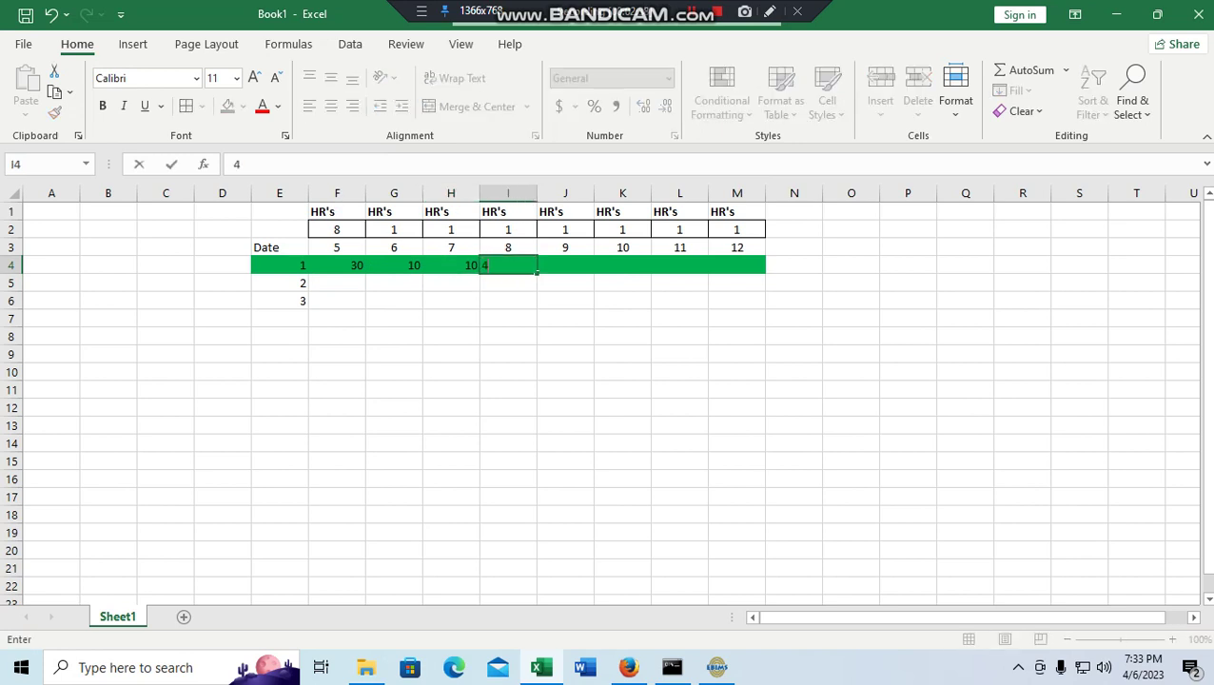
key(Tab)
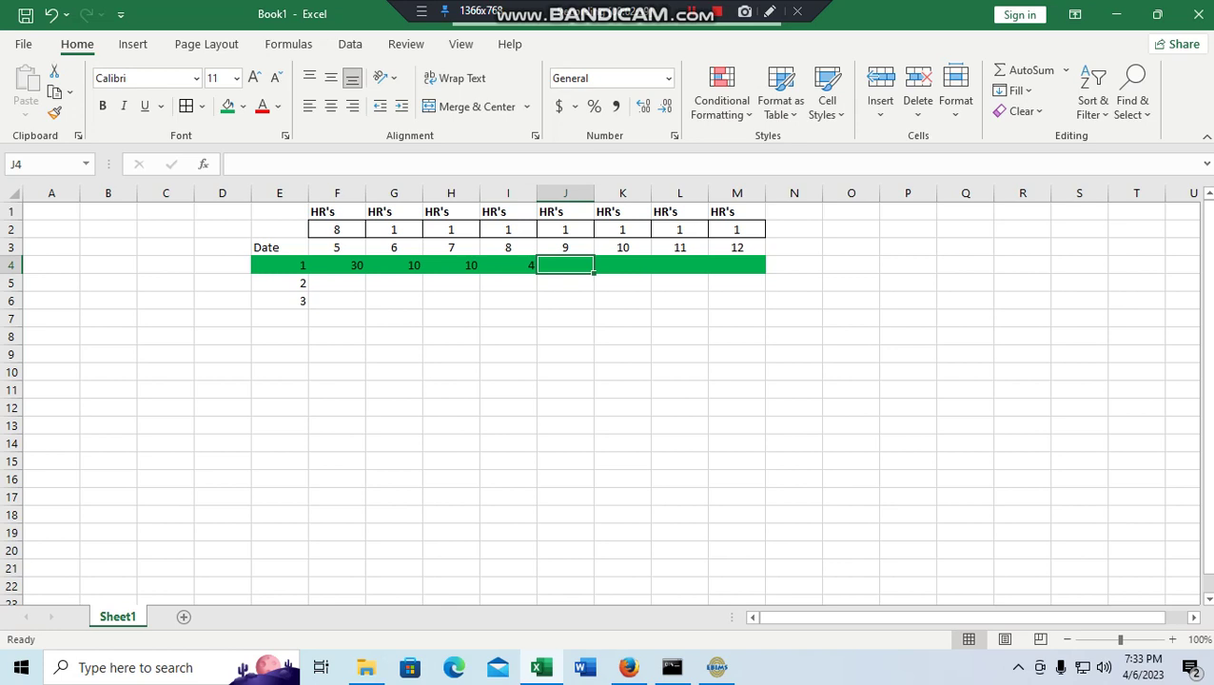
text(0)
key(Tab)
text(0)
key(Tab)
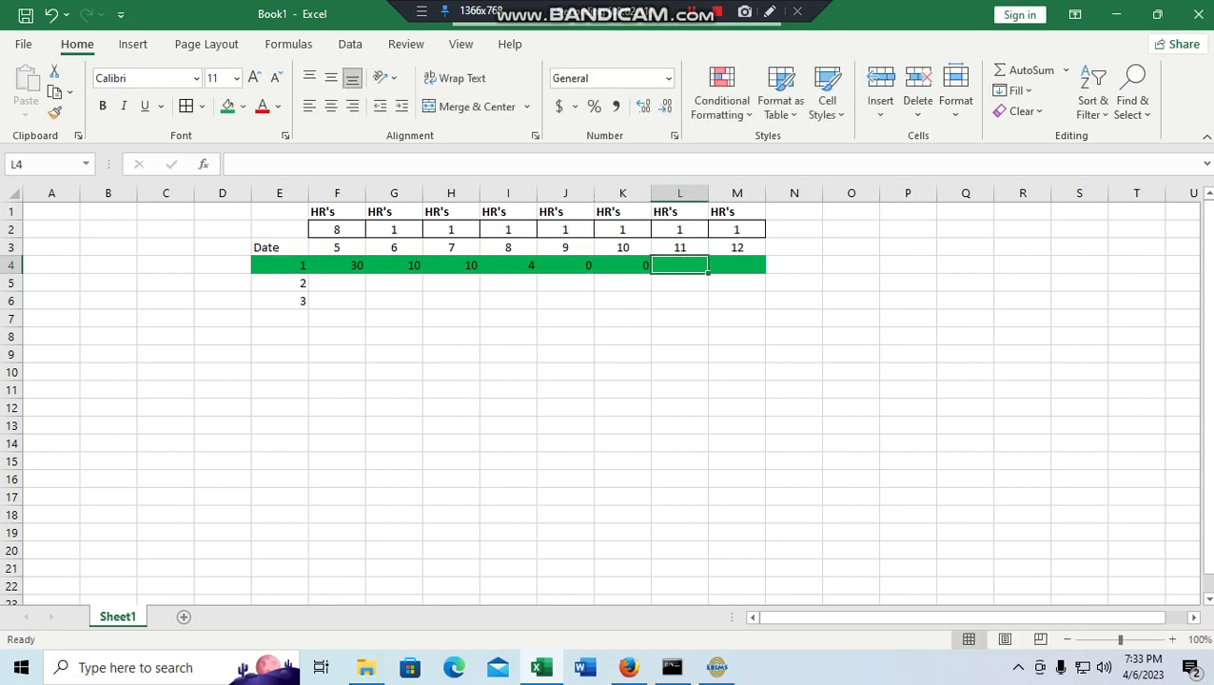
text(10)
click(622, 336)
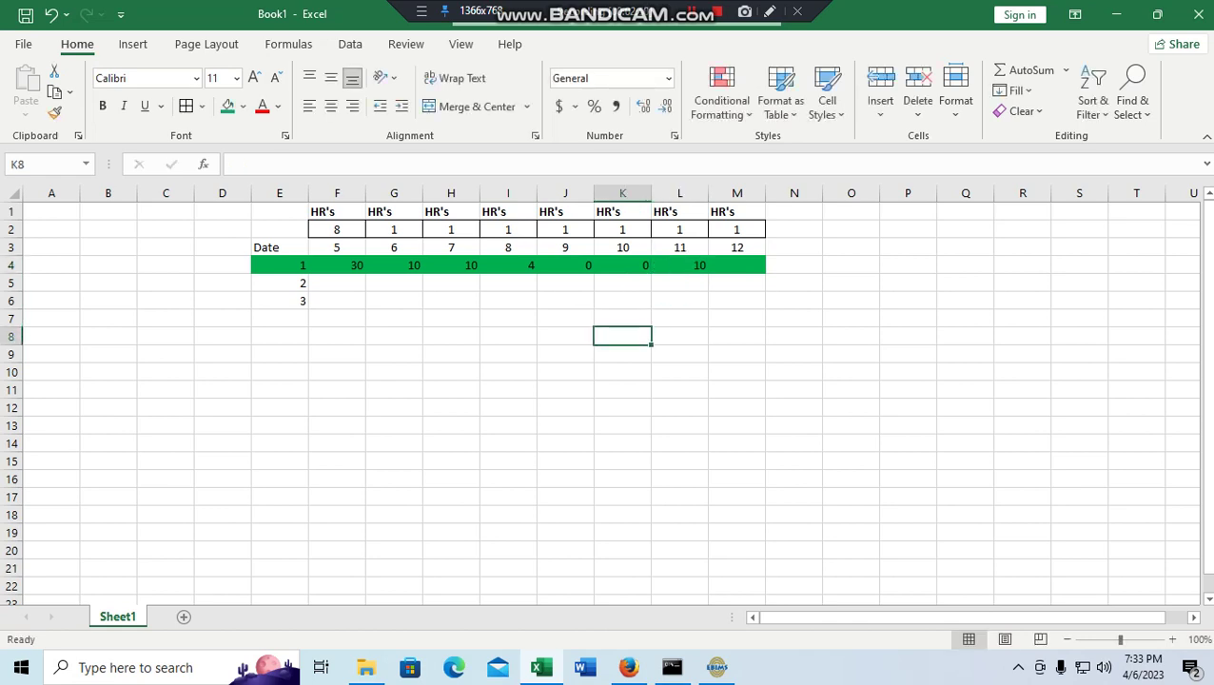
drag(337, 265, 679, 265)
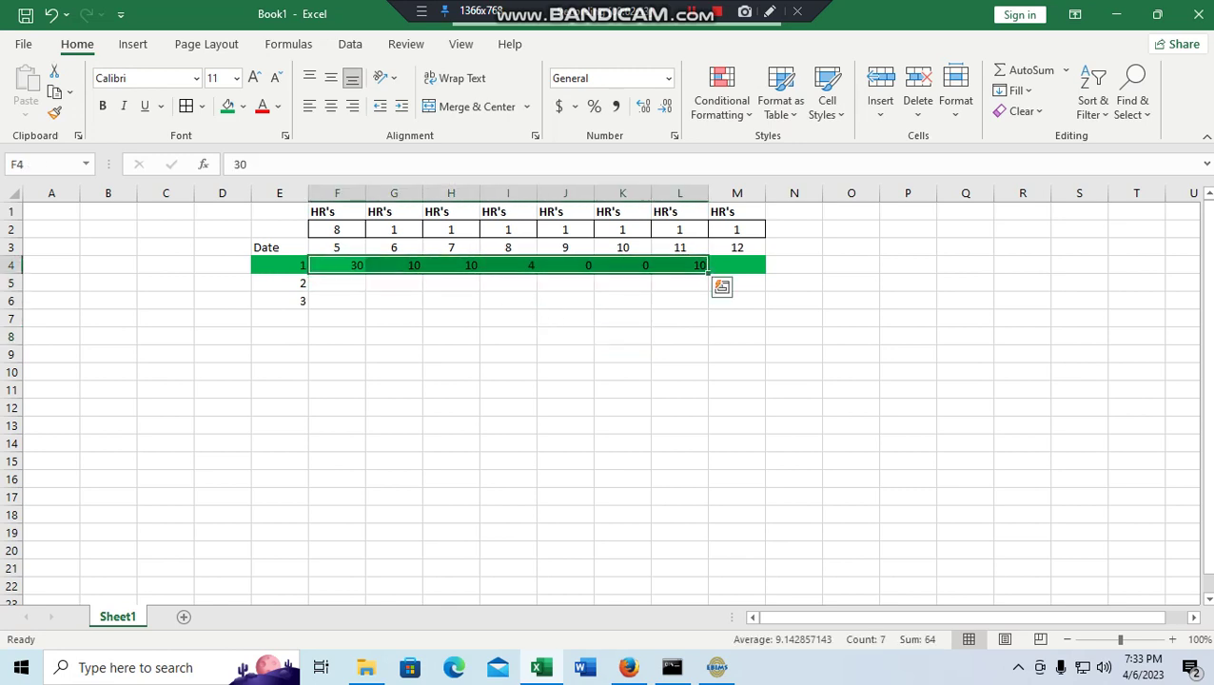
click(737, 265)
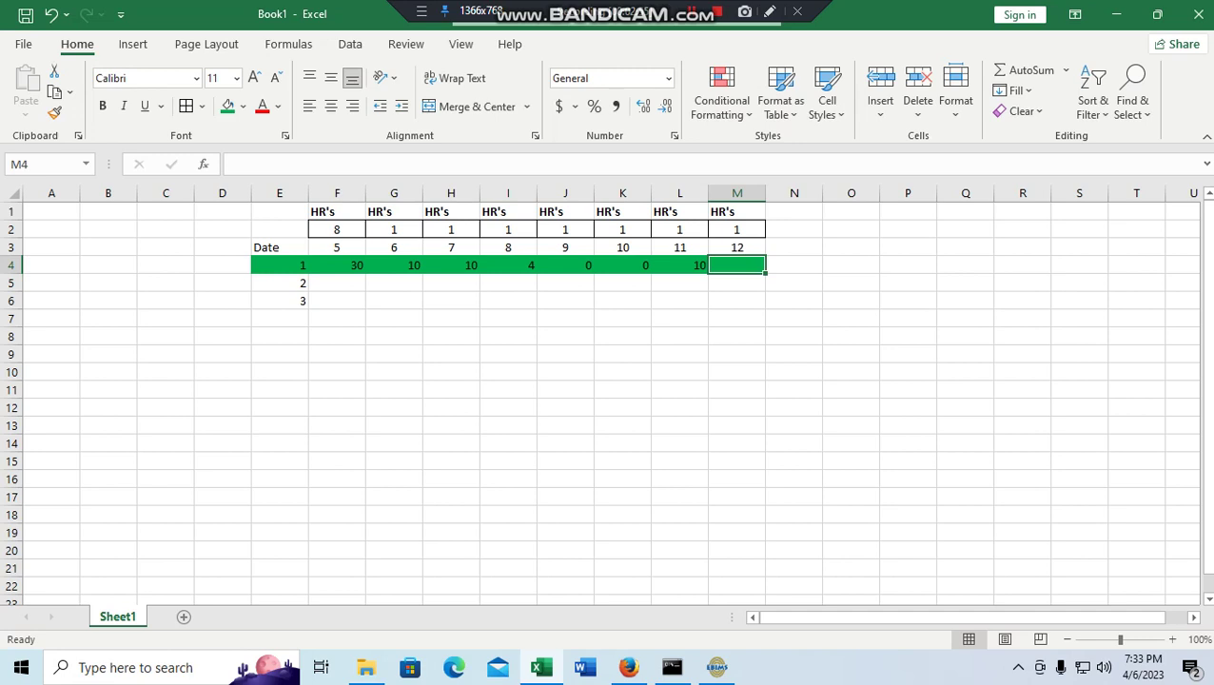
Apply All Borders to every cell of E3:M6
drag(279, 247, 736, 301)
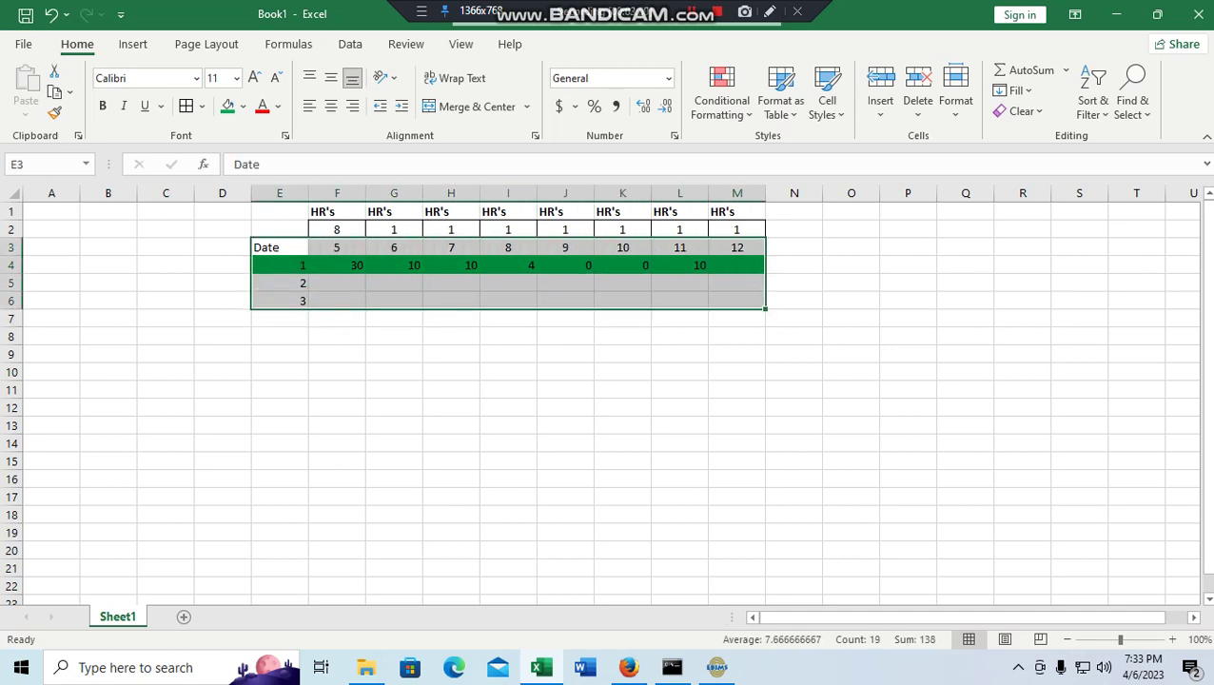
click(187, 106)
click(565, 407)
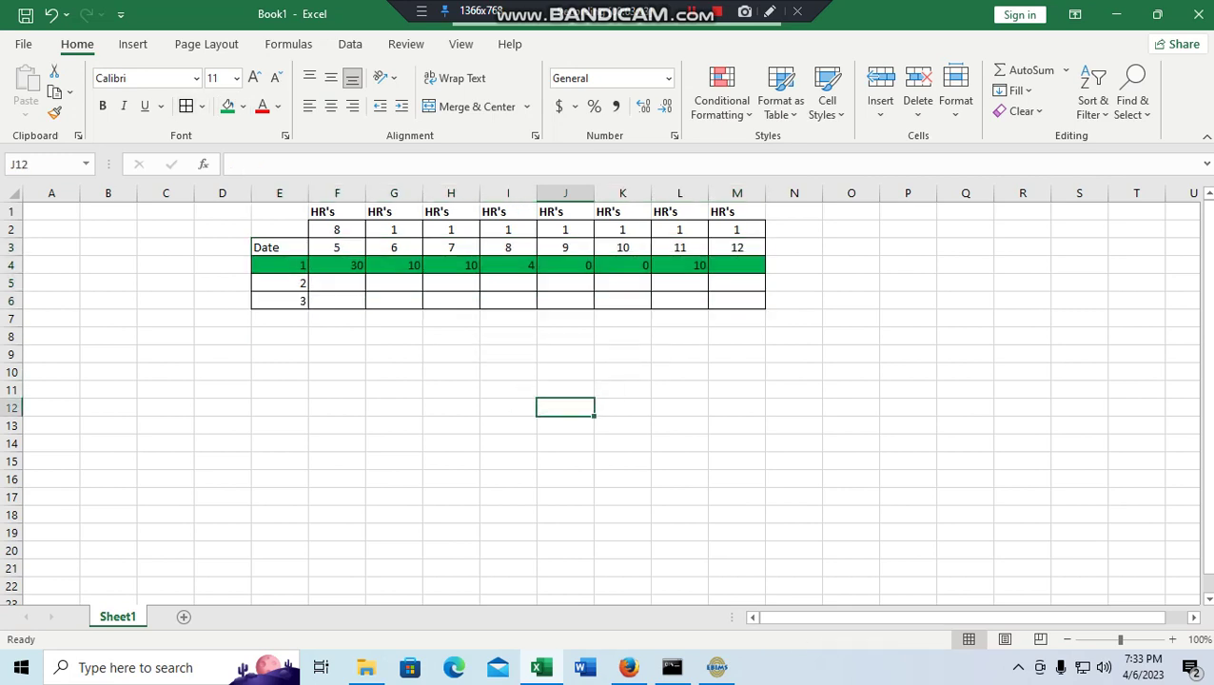
Copy the hour and date cells F2:F3, cancel the copy, and select E4
click(336, 193)
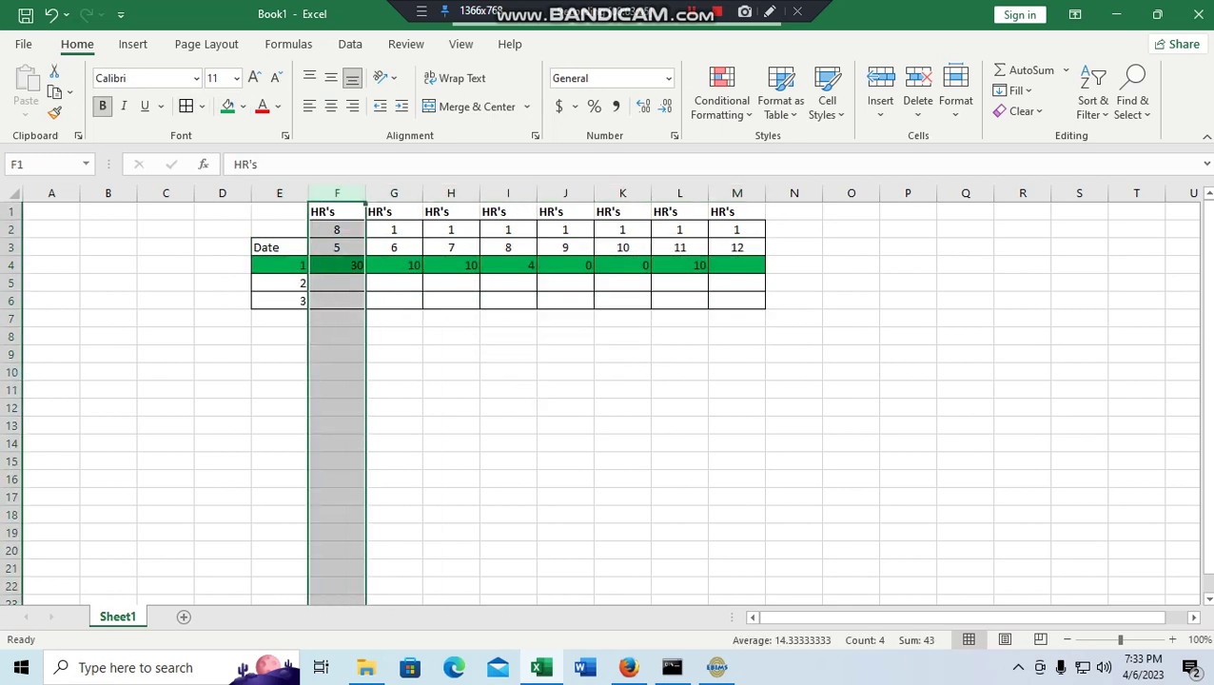
drag(337, 229, 337, 248)
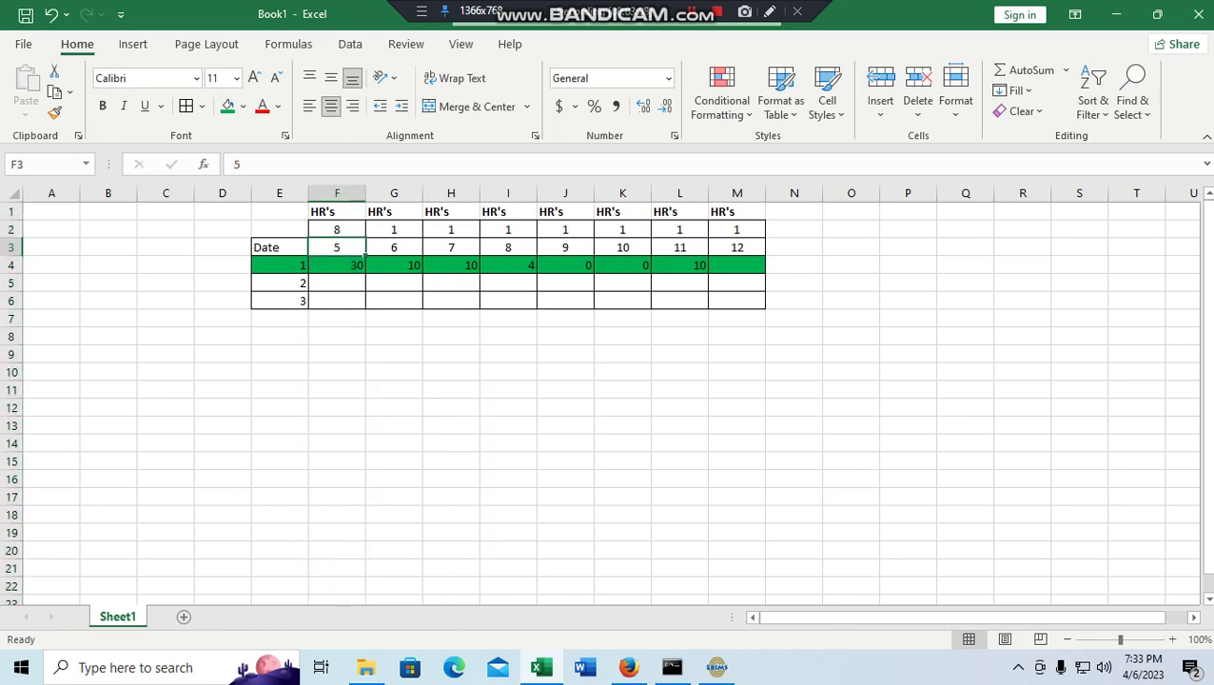
key(ctrl+c)
key(Escape)
click(337, 229)
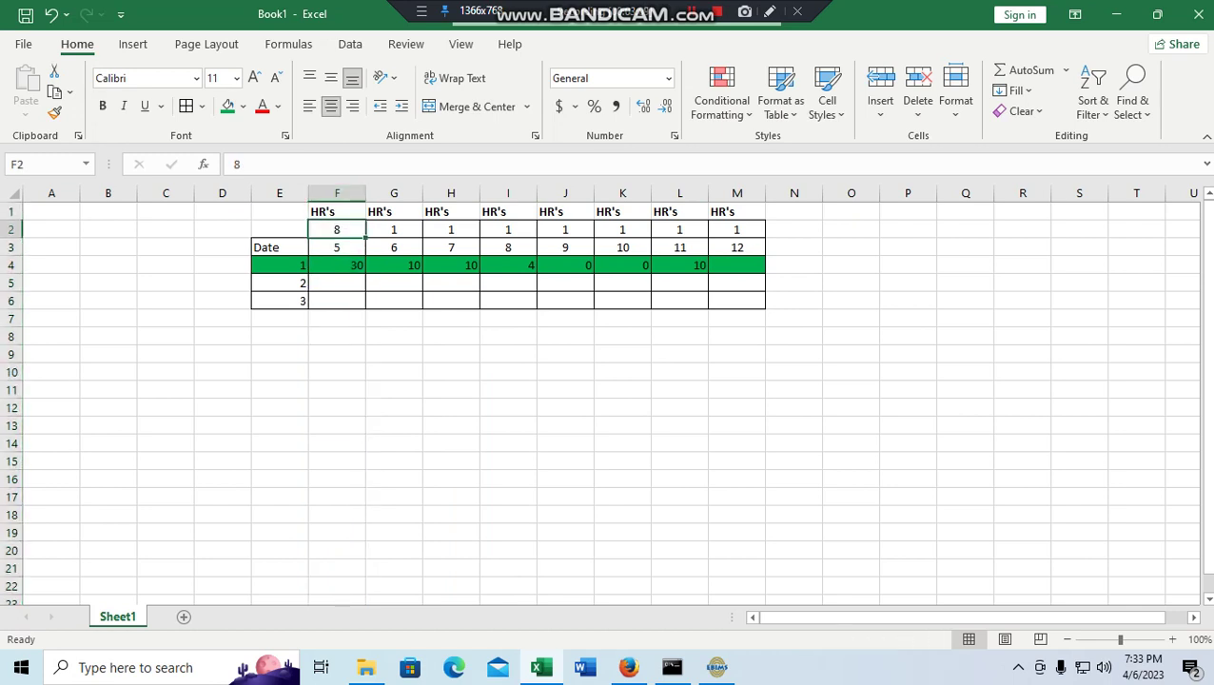
drag(394, 248, 394, 230)
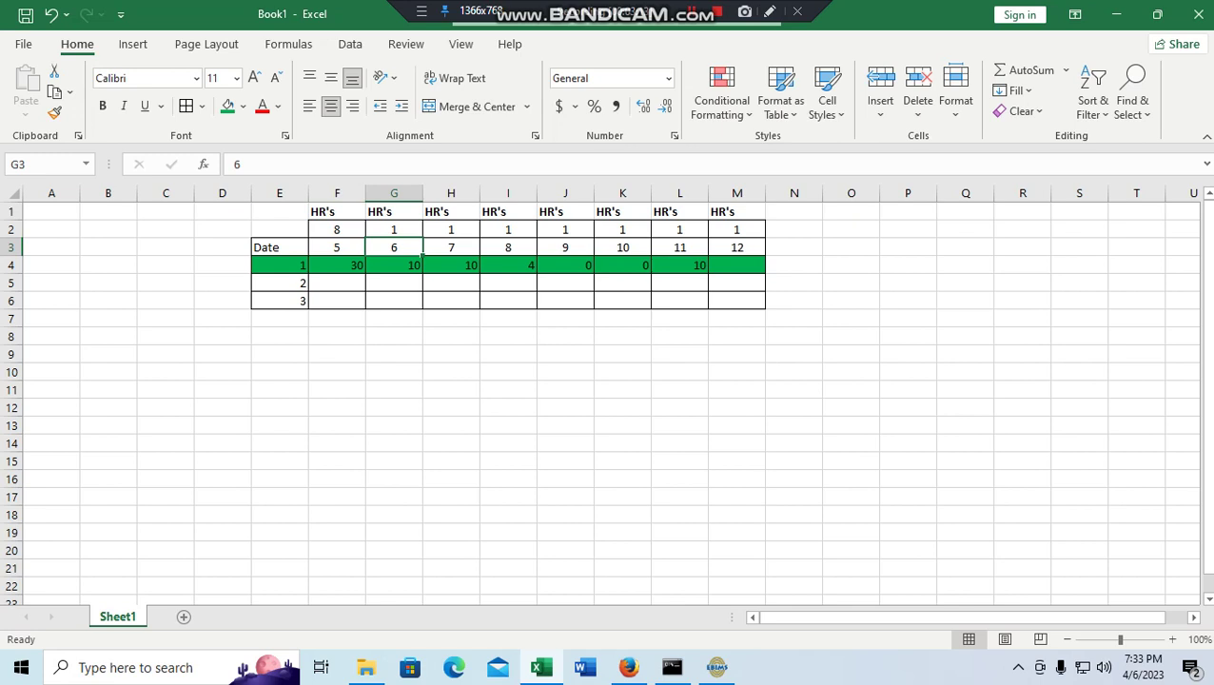
click(306, 268)
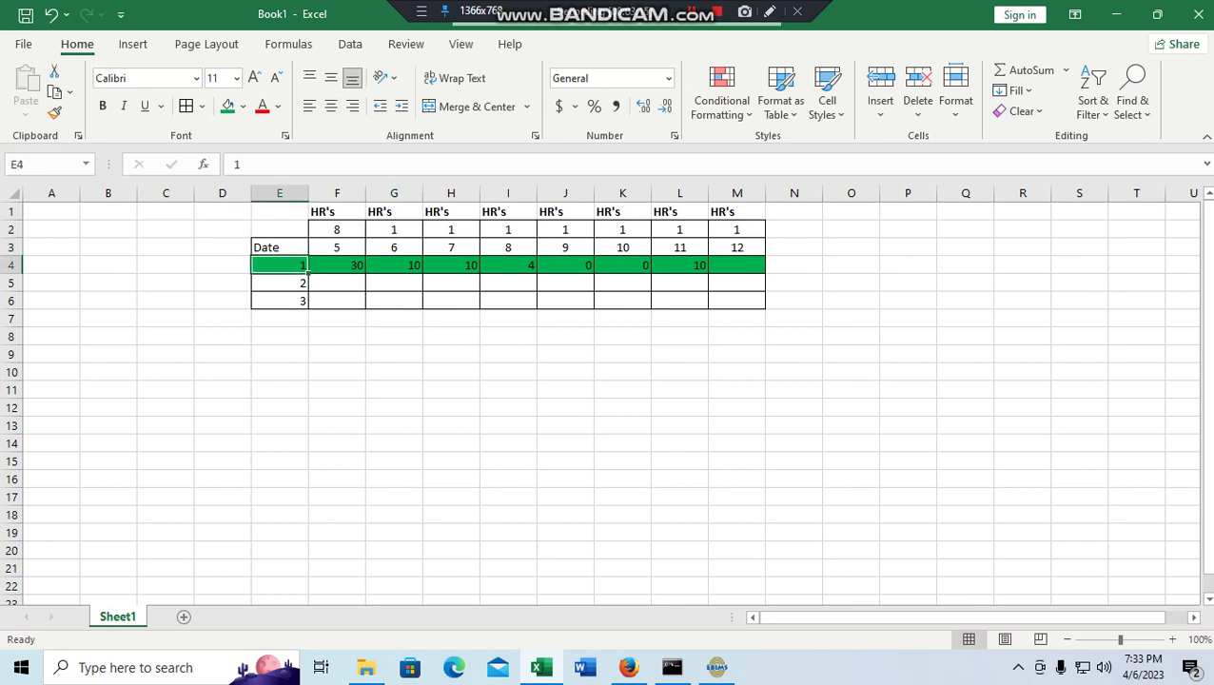
Enter the date 01.04.2023 in E4 and autofit column E to it
text(01)
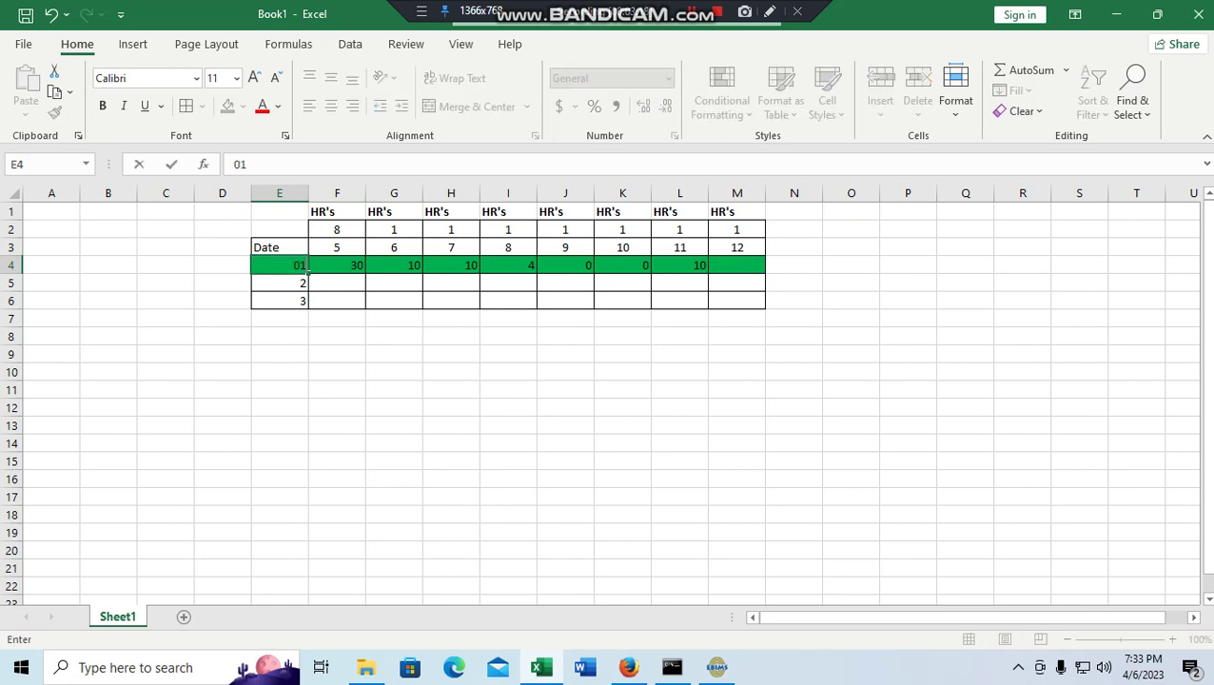
text(.04.20)
text(23)
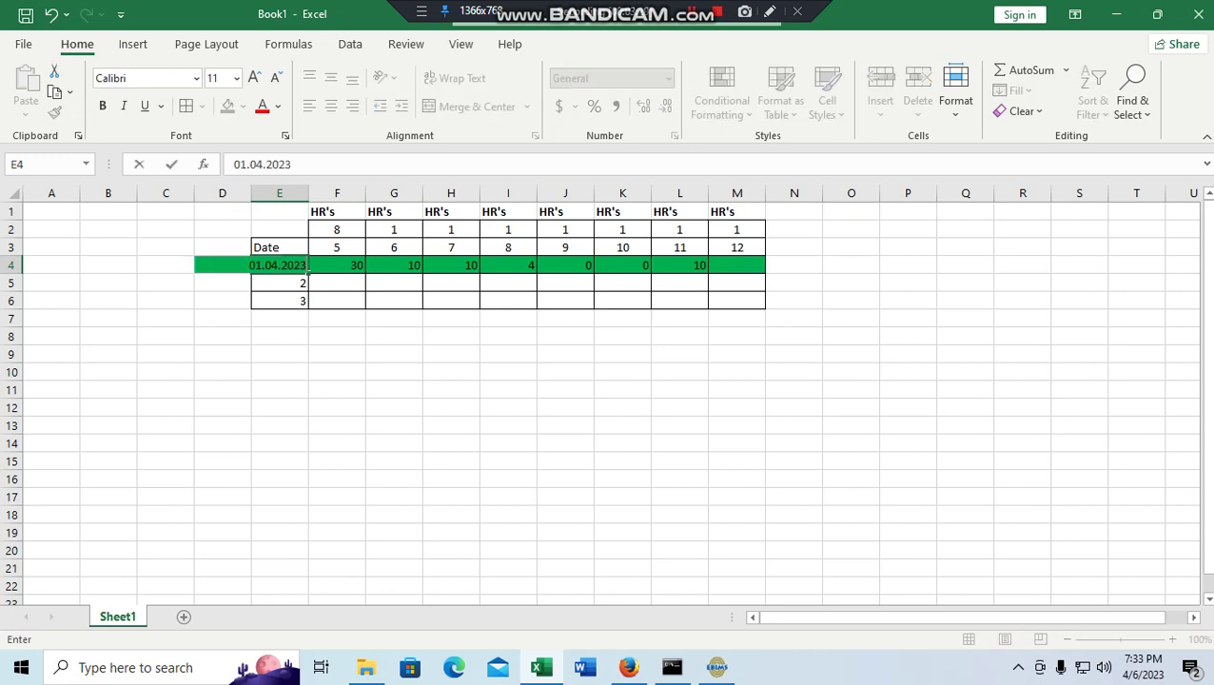
click(394, 301)
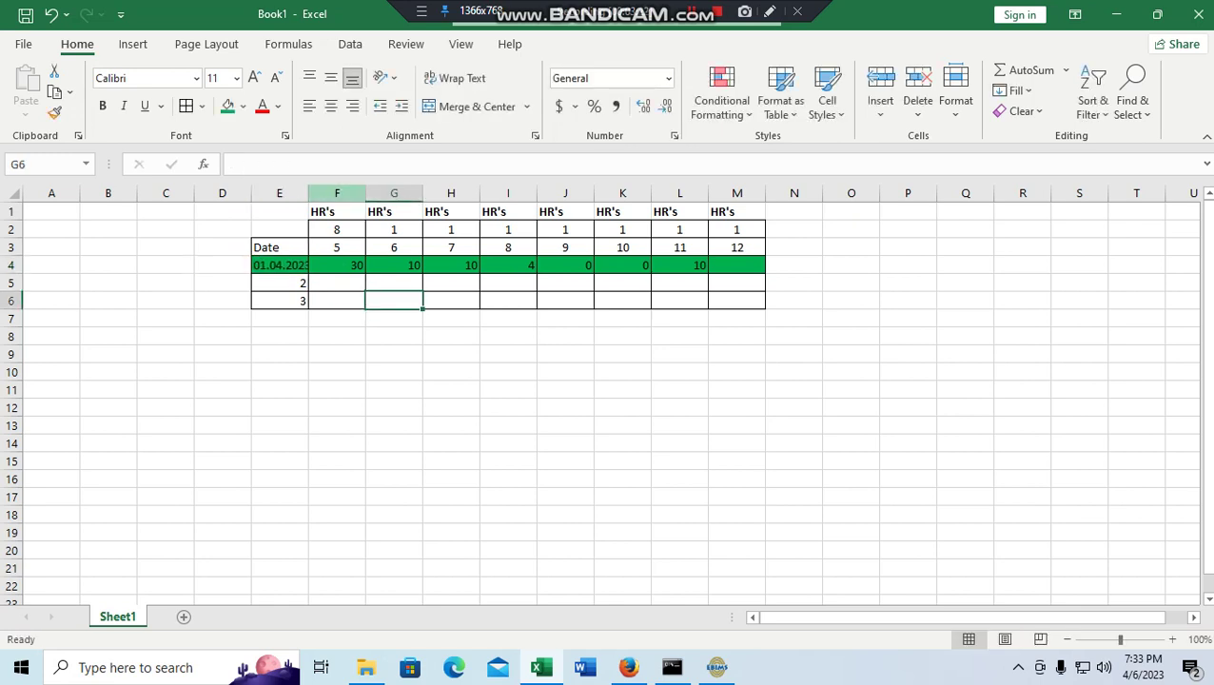
double_click(309, 193)
click(571, 336)
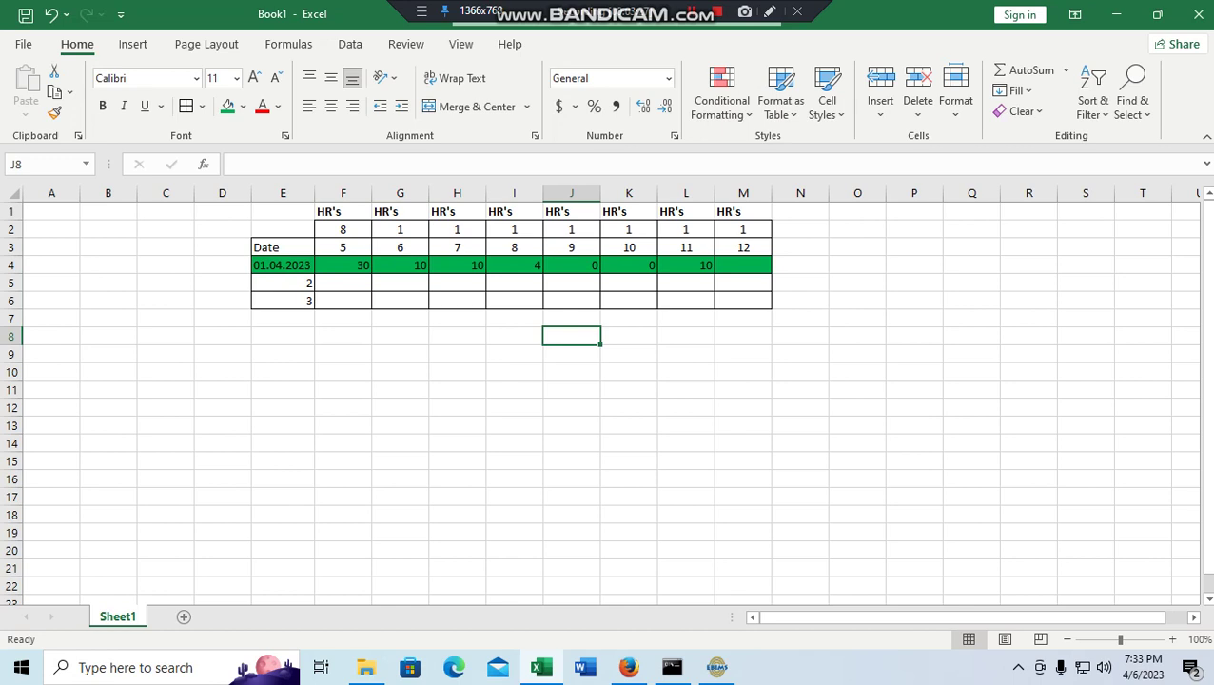
Centre the value 10 in cell L4
click(685, 265)
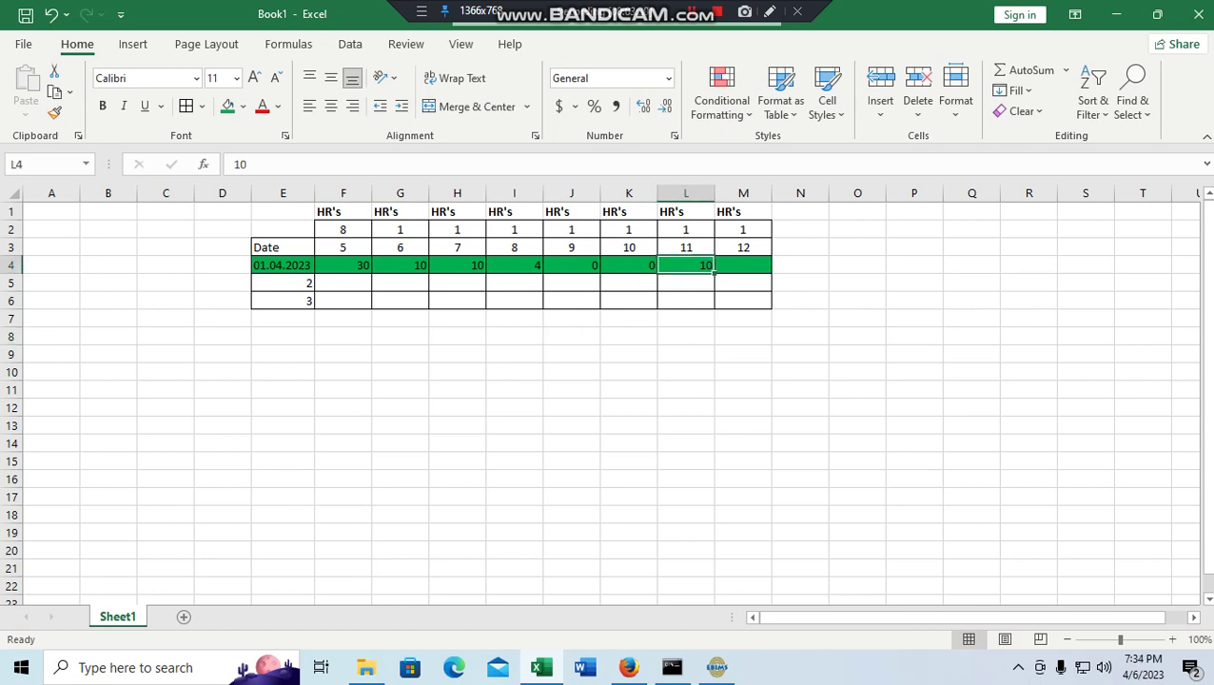
click(330, 106)
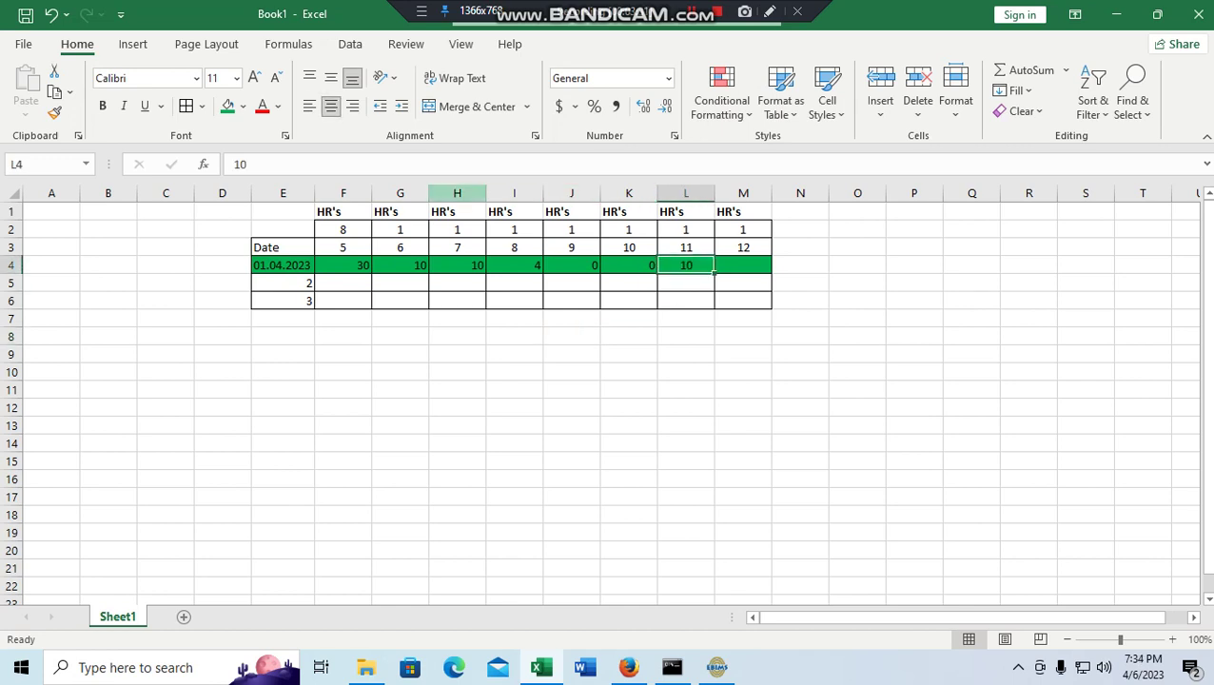
click(686, 372)
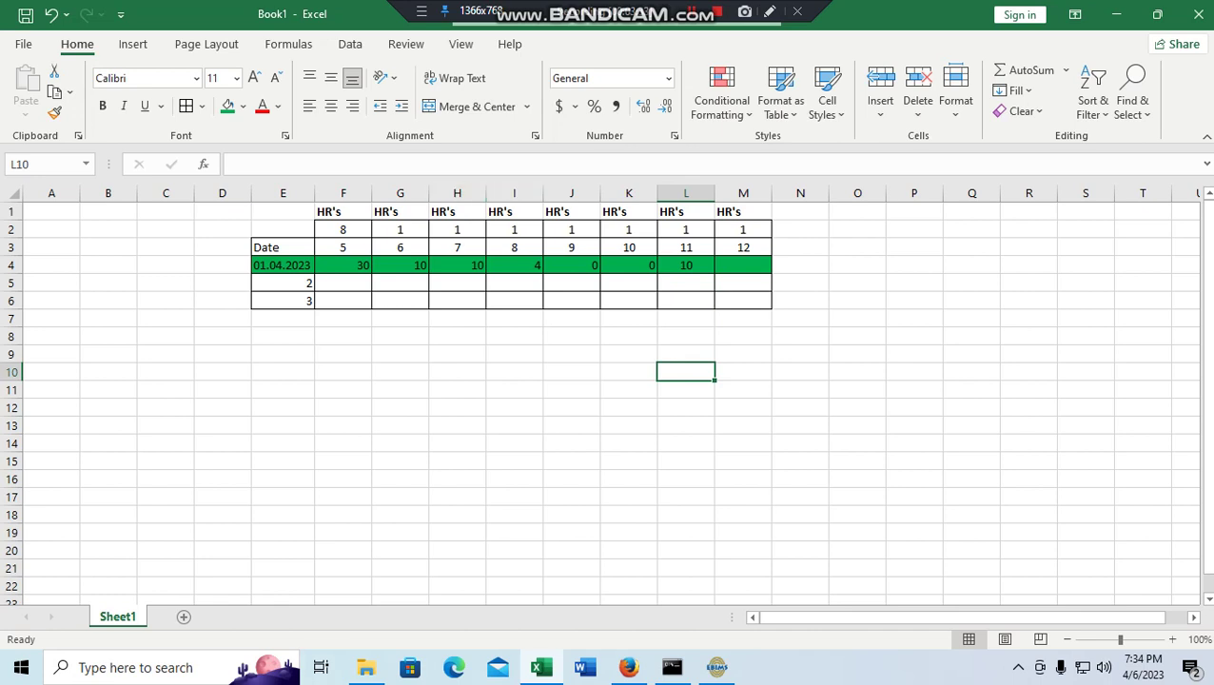
drag(344, 264, 686, 265)
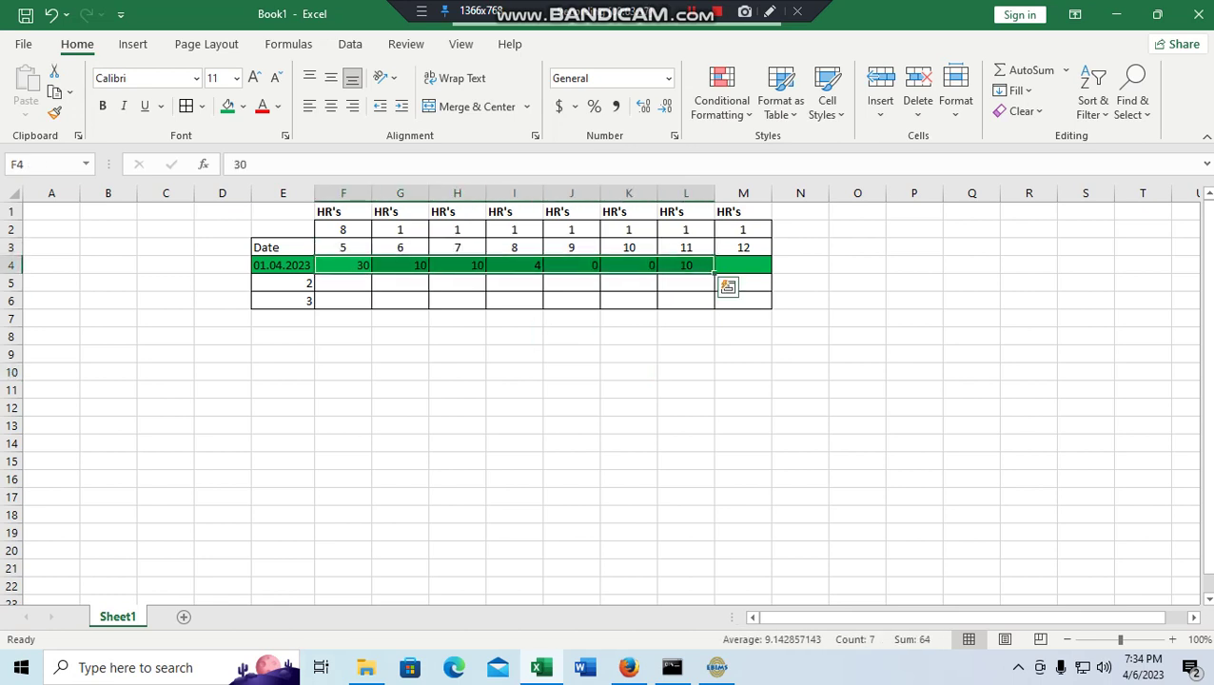
click(685, 300)
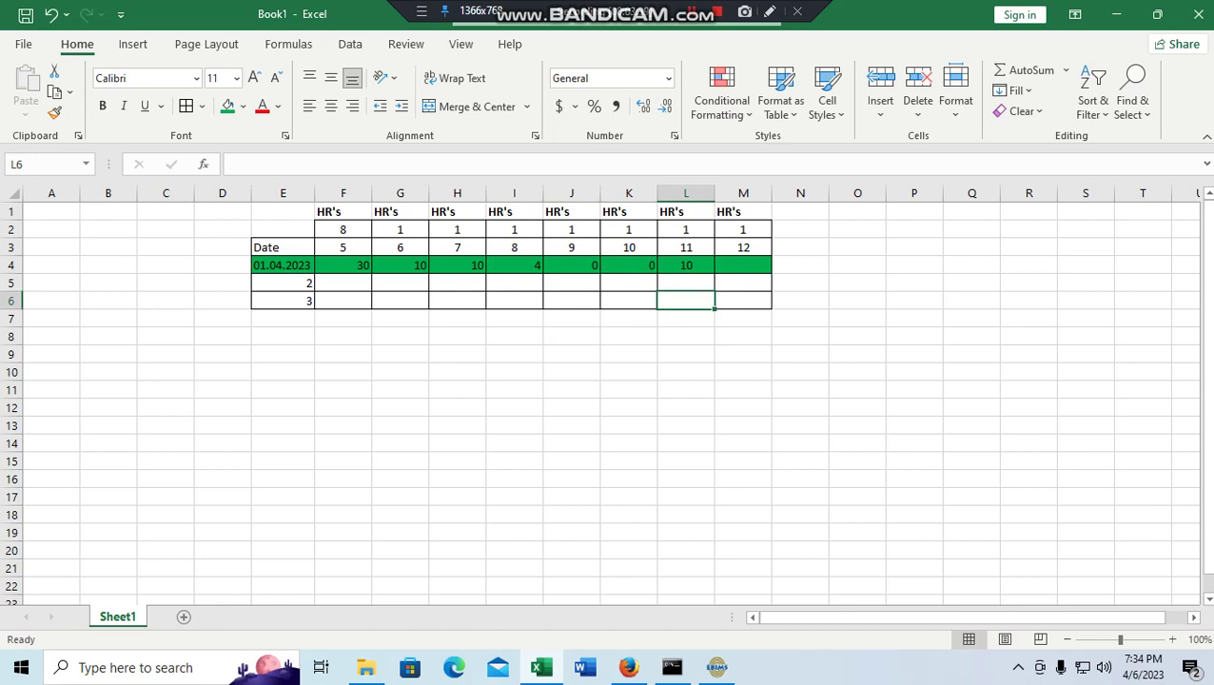
click(685, 265)
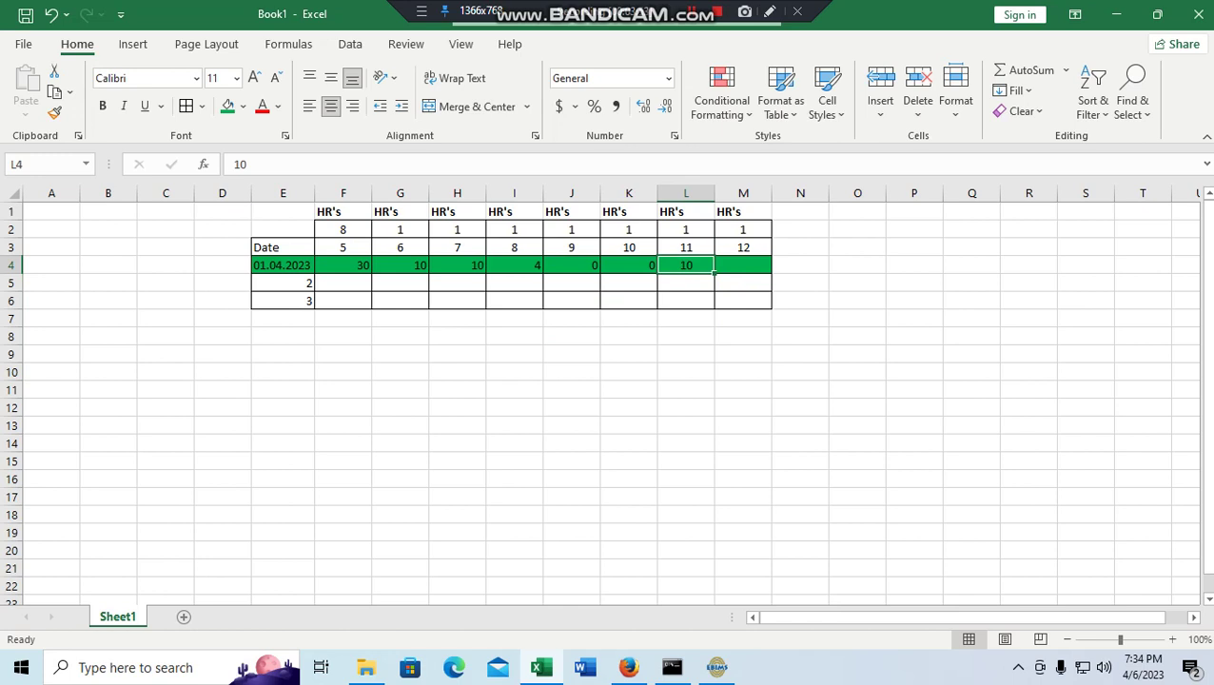
Enter 14 in P4 with the label Hrs above it in P3
click(914, 264)
text(14)
click(913, 336)
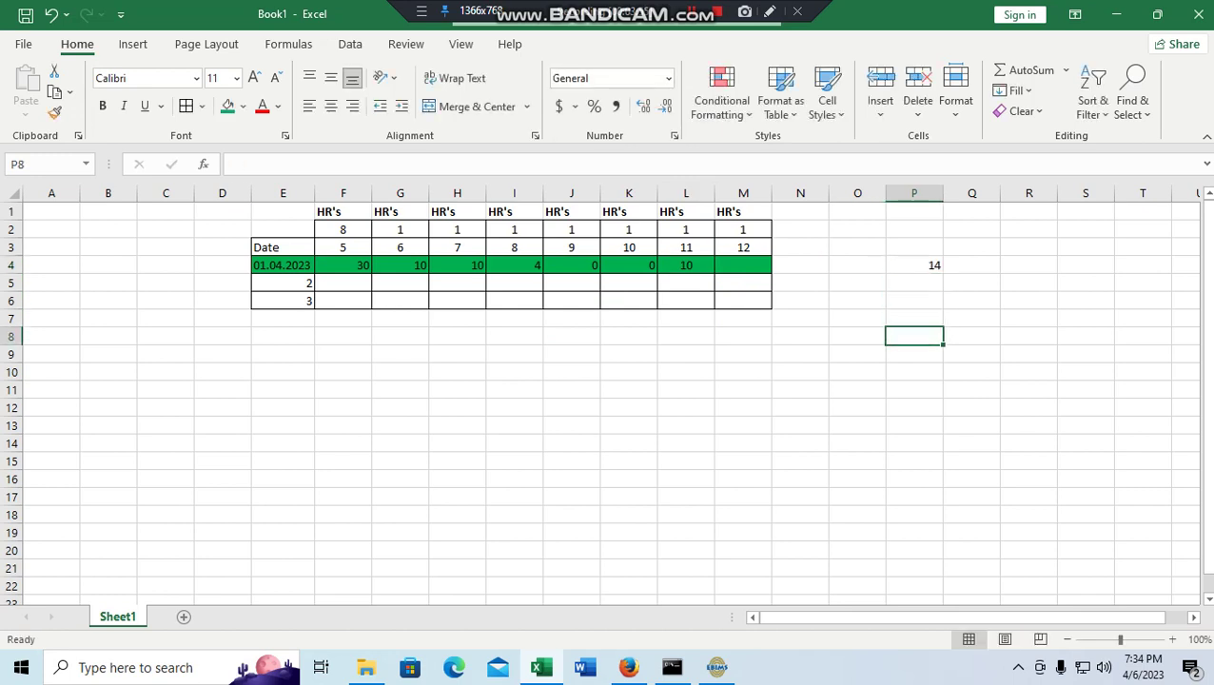
click(914, 247)
text(Hr)
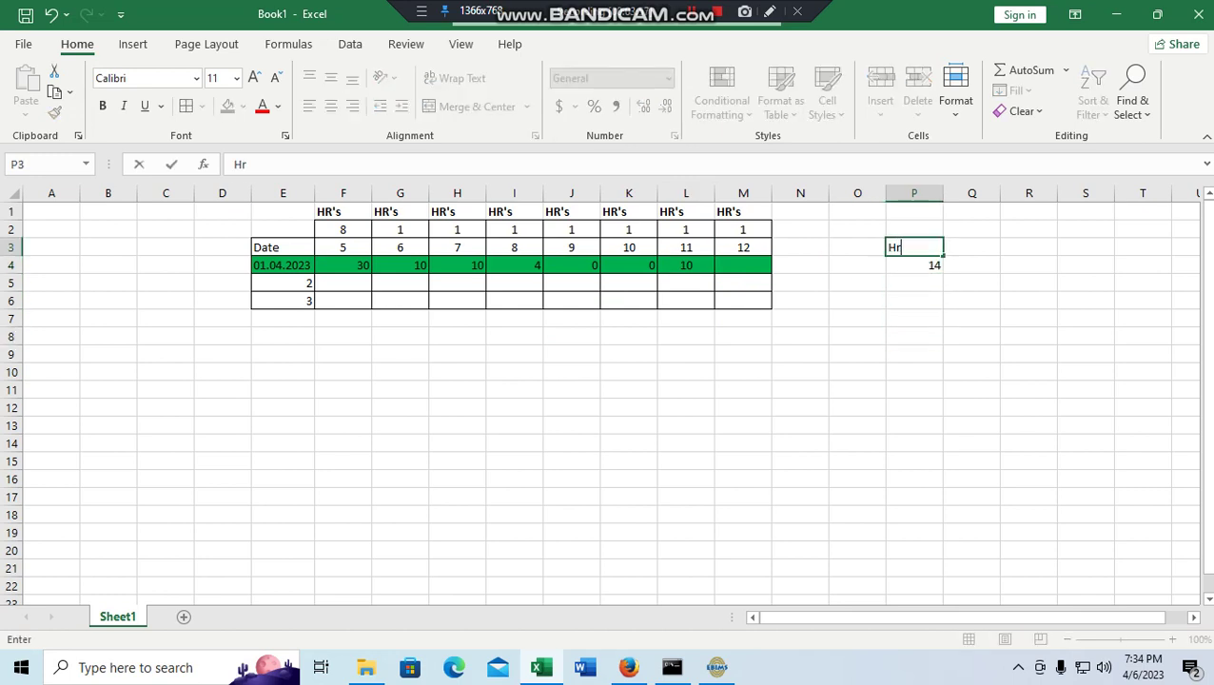
text(s)
click(971, 283)
click(914, 265)
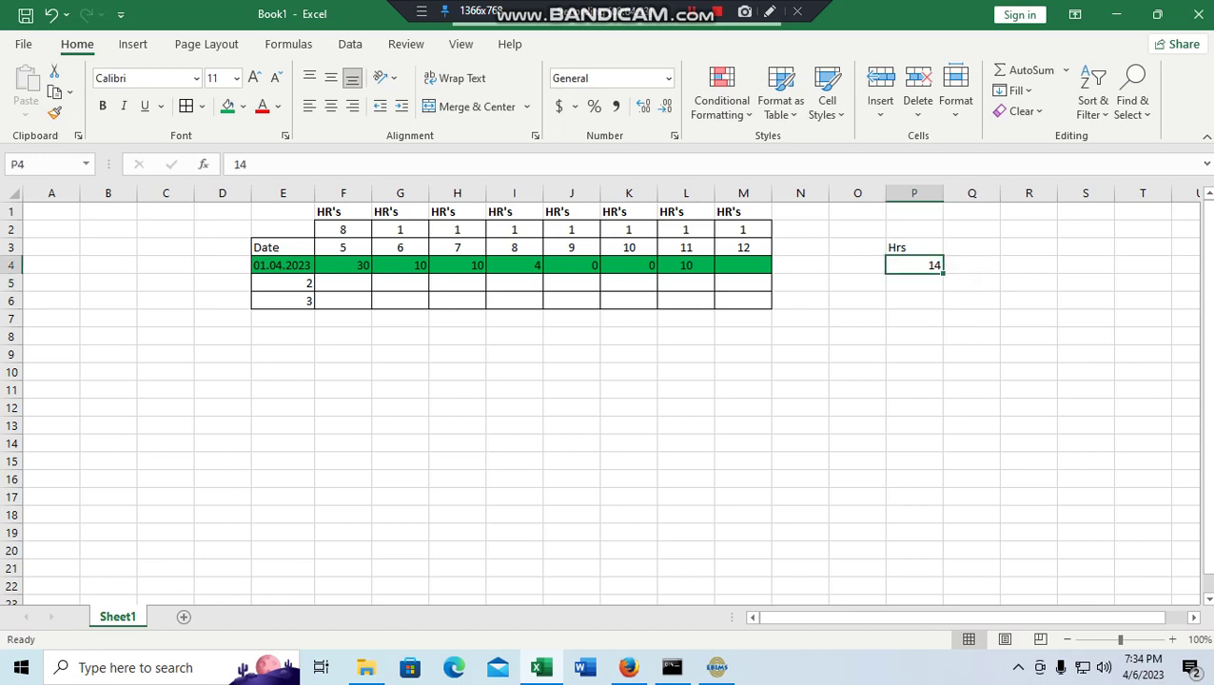
drag(344, 229, 343, 265)
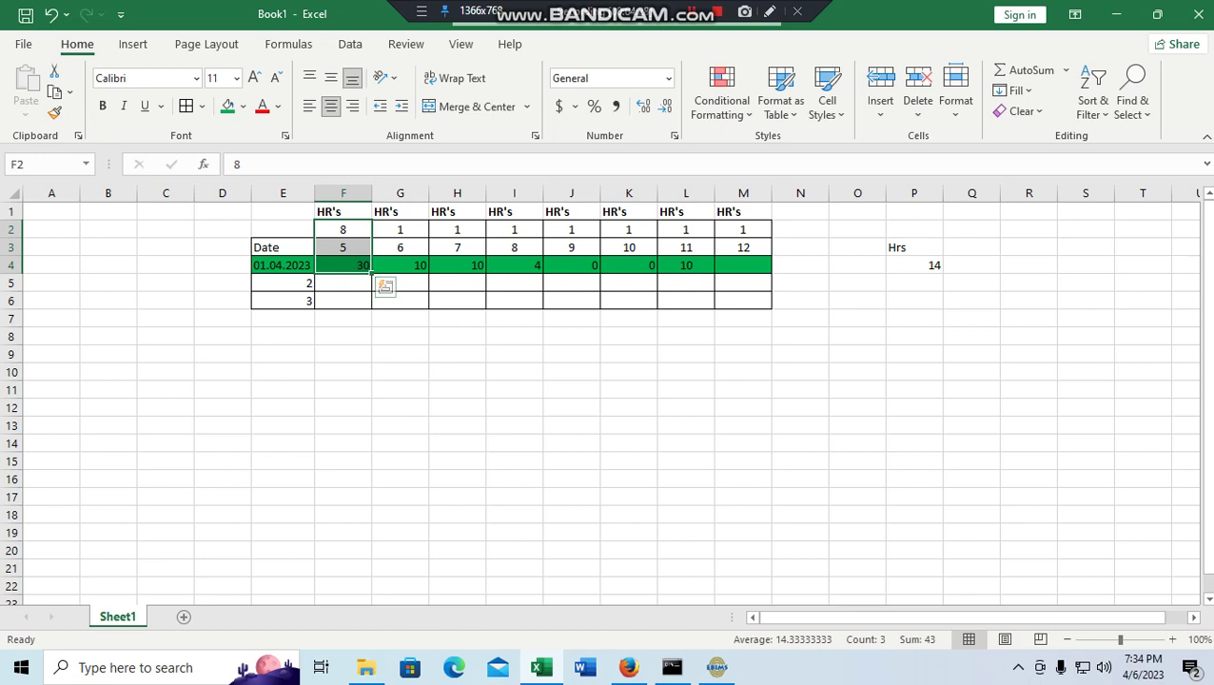
Insert a blank column F before the hours and head it 'Line No'
click(222, 264)
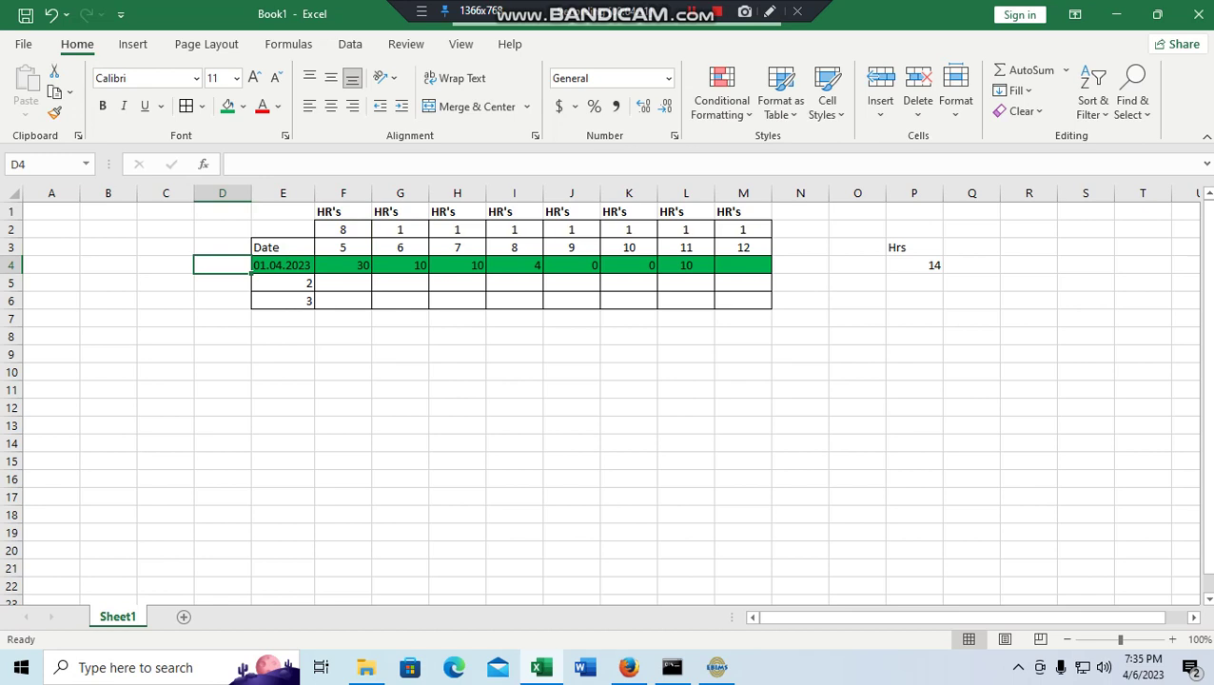
click(344, 193)
key(ctrl+plus)
click(345, 282)
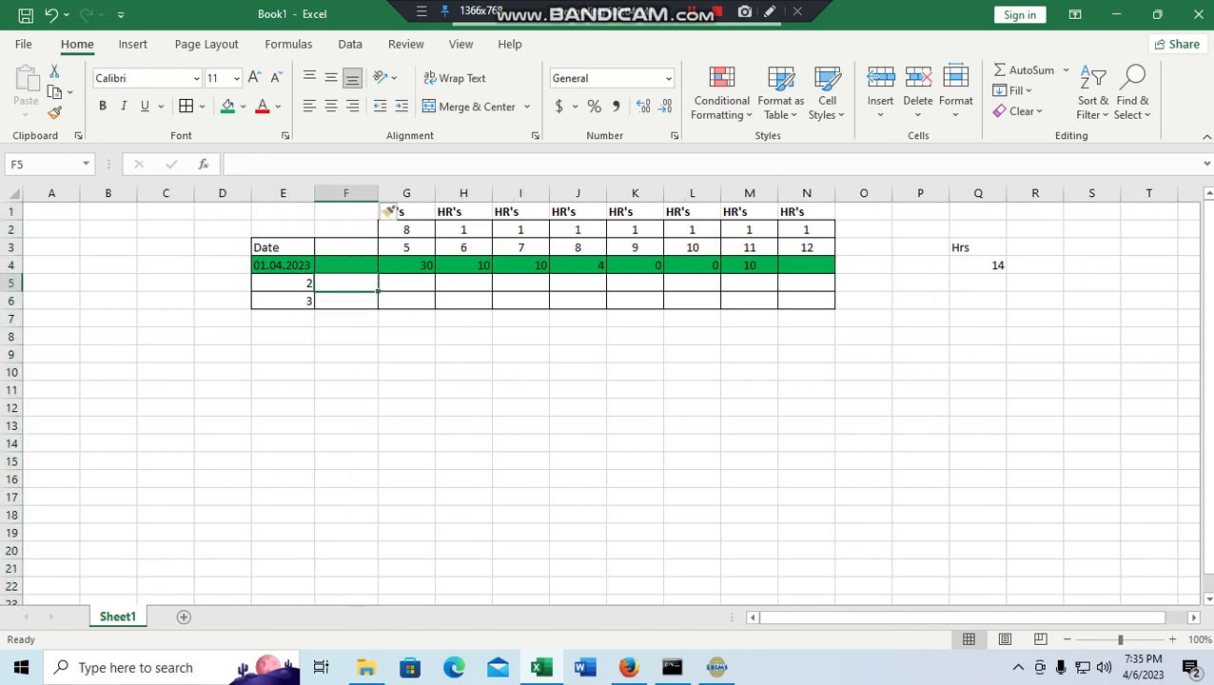
key(Up)
key(Up)
text(L)
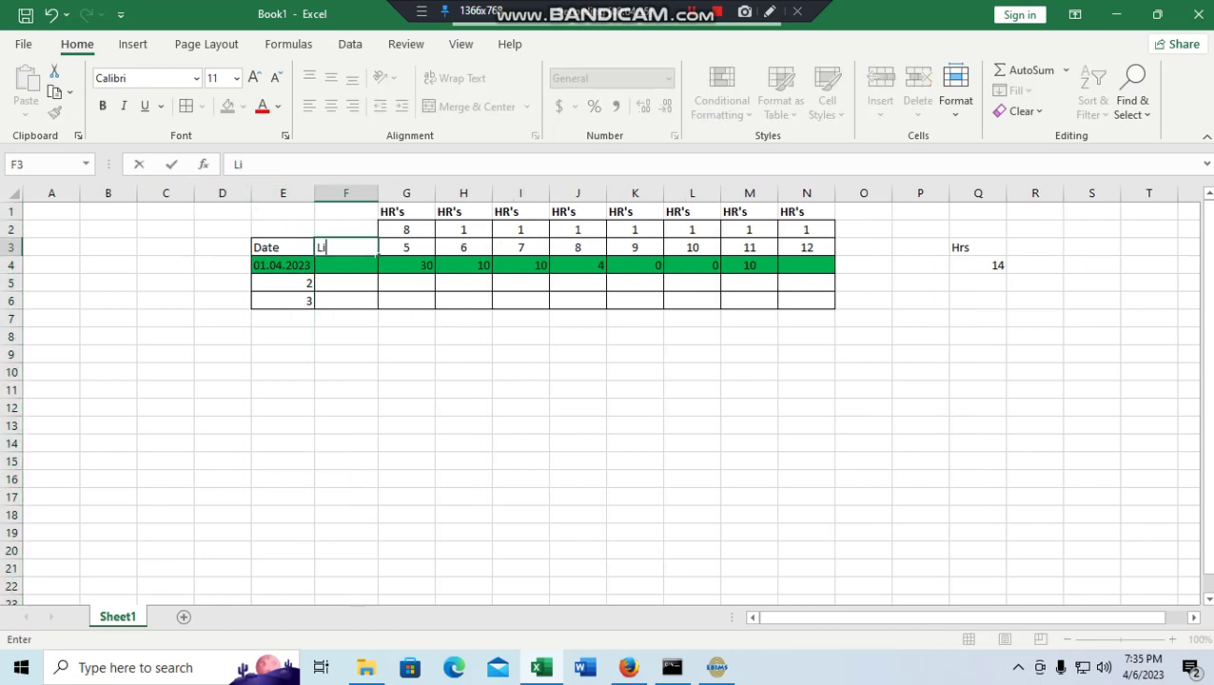
text(ine No)
key(Tab)
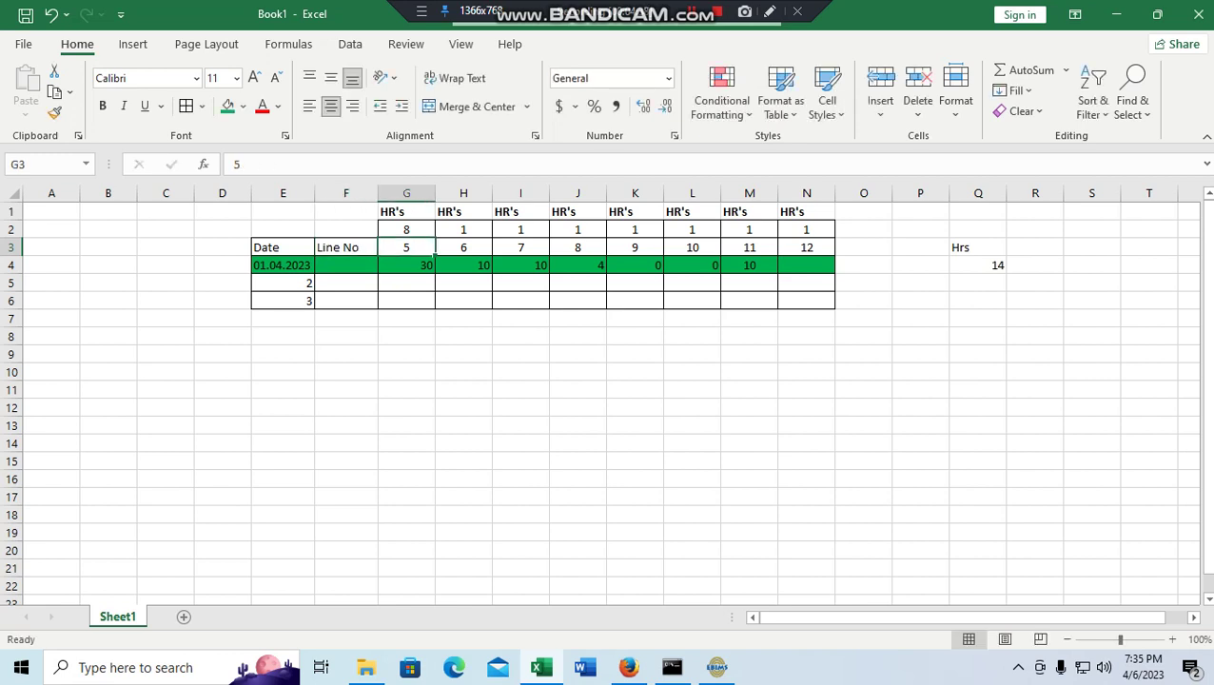
Number the Line No rows 1, 2 and 3, and centre column F
key(Left)
key(Down)
text(1)
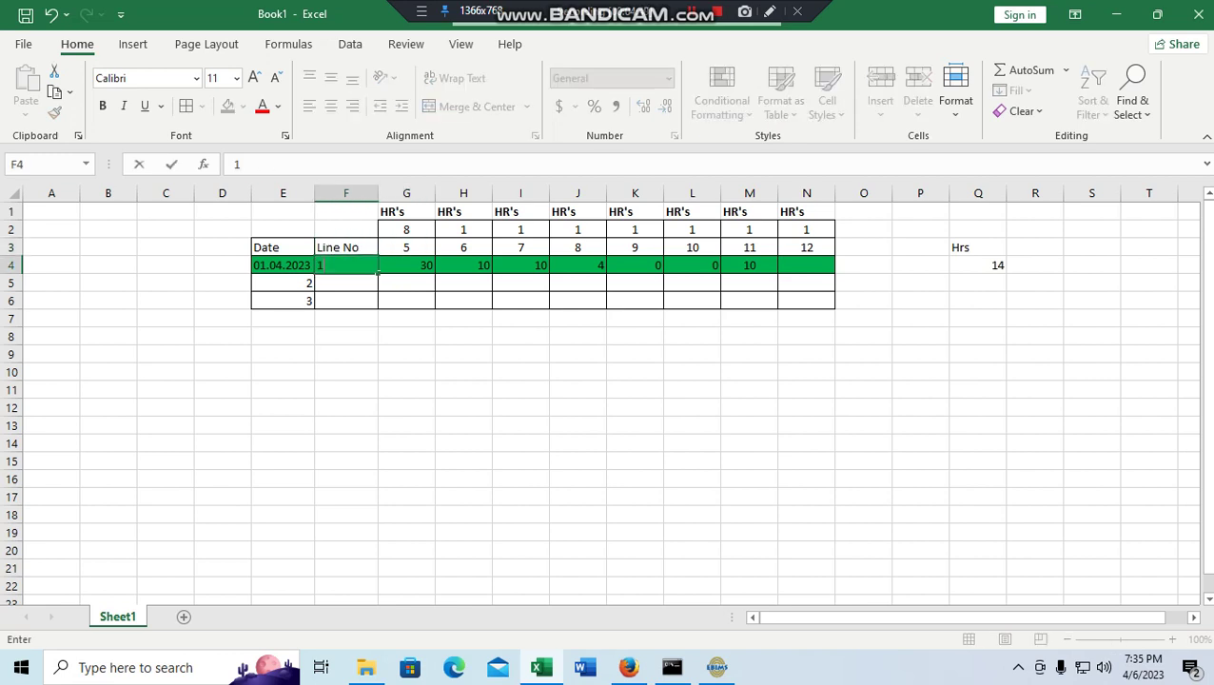
key(Return)
text(2)
key(Return)
text(3)
key(Return)
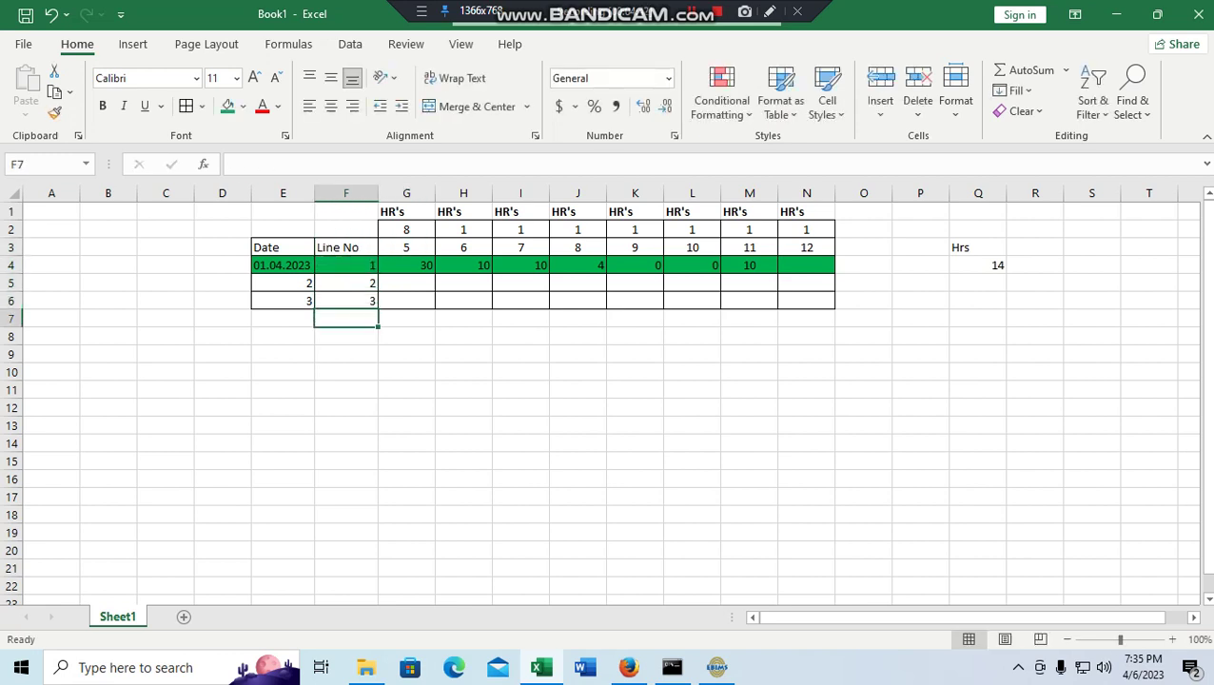
drag(463, 373, 464, 354)
click(346, 193)
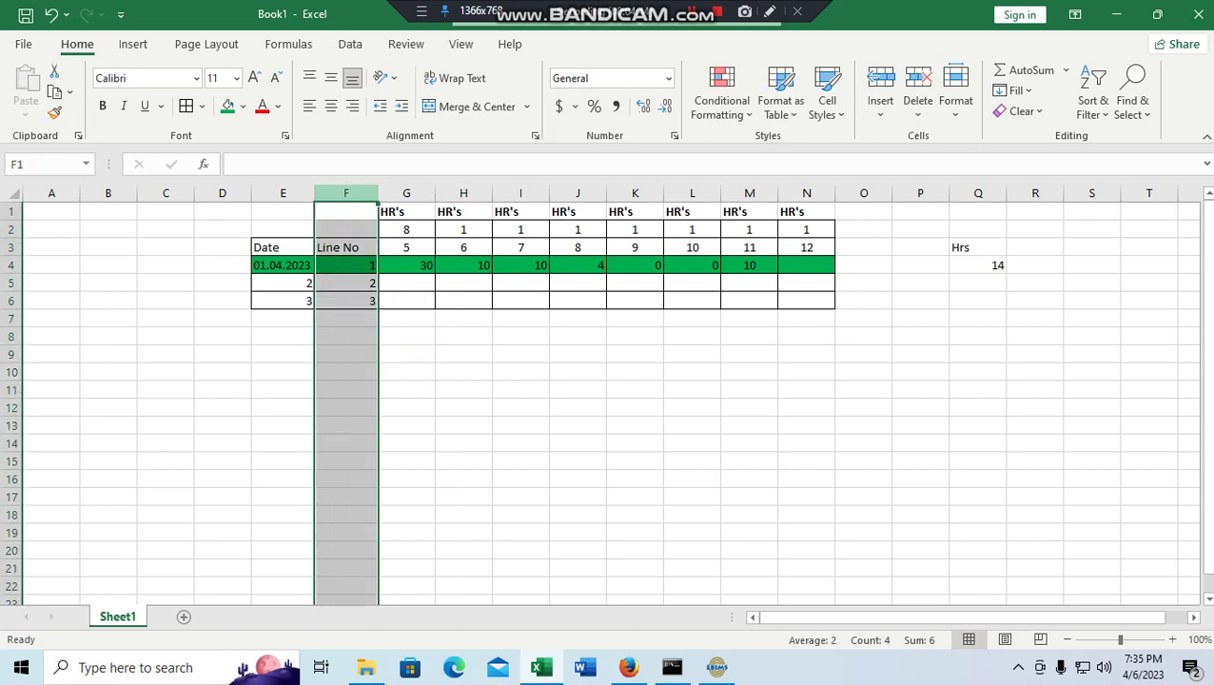
click(331, 105)
click(635, 390)
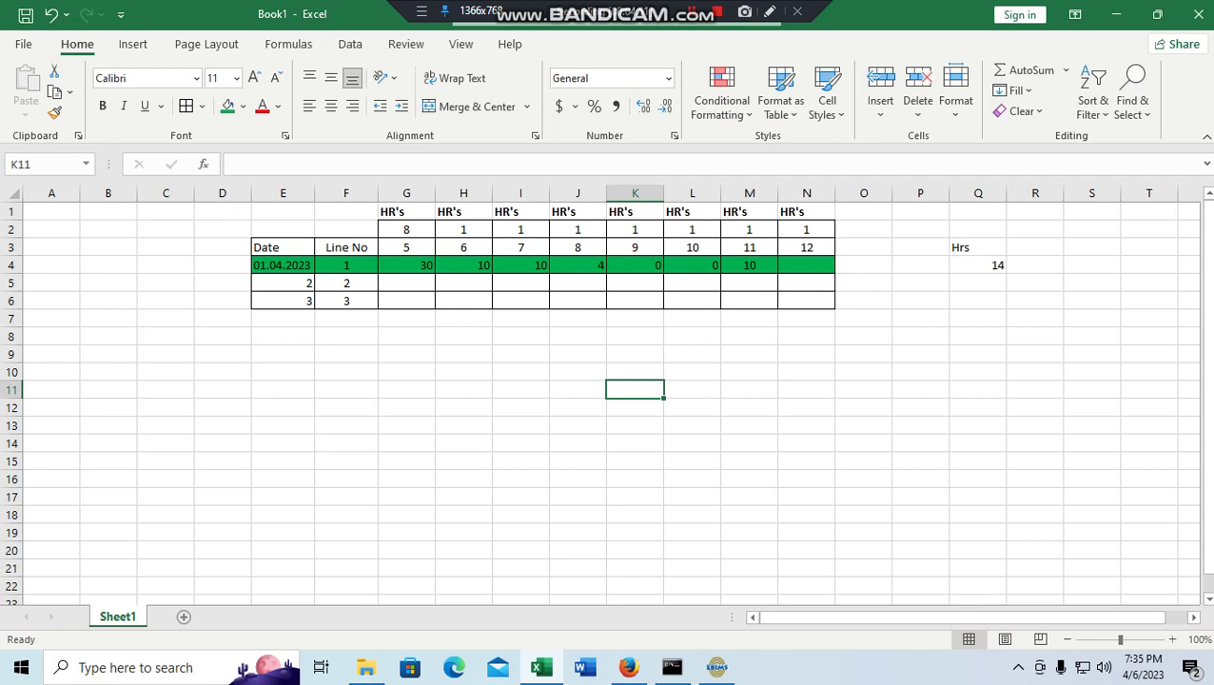
Change the Q3 label to 'Hrs working' and autofit column Q to fit it
double_click(971, 248)
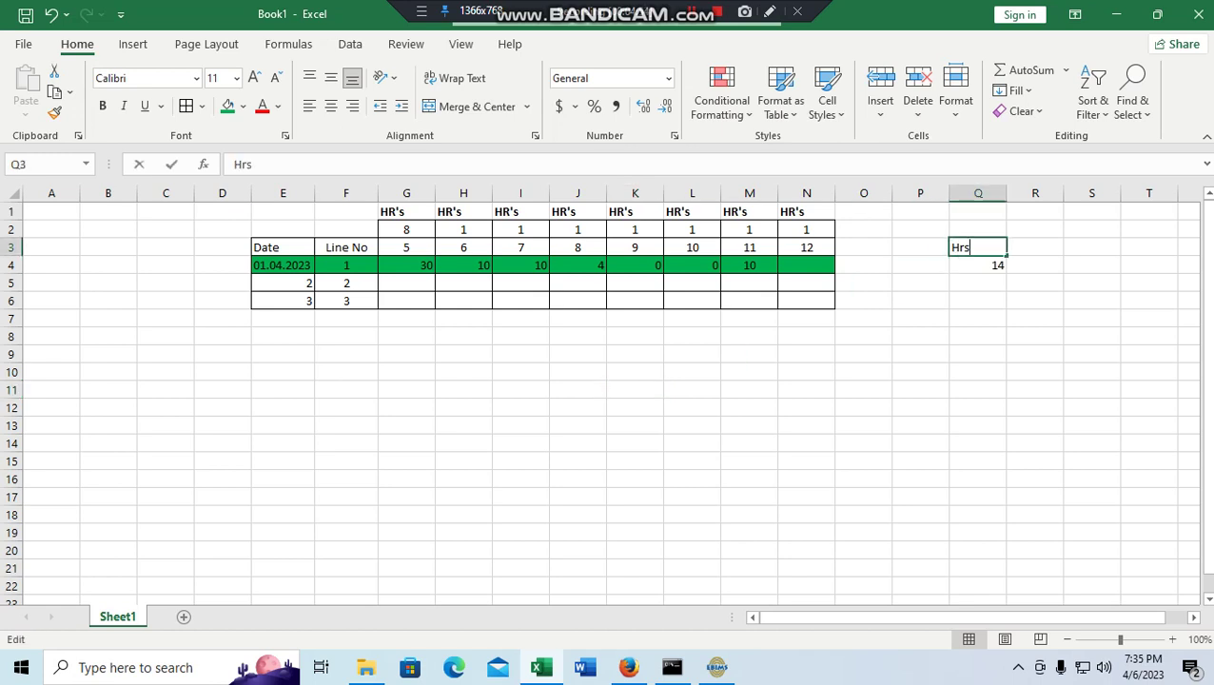
text( wor)
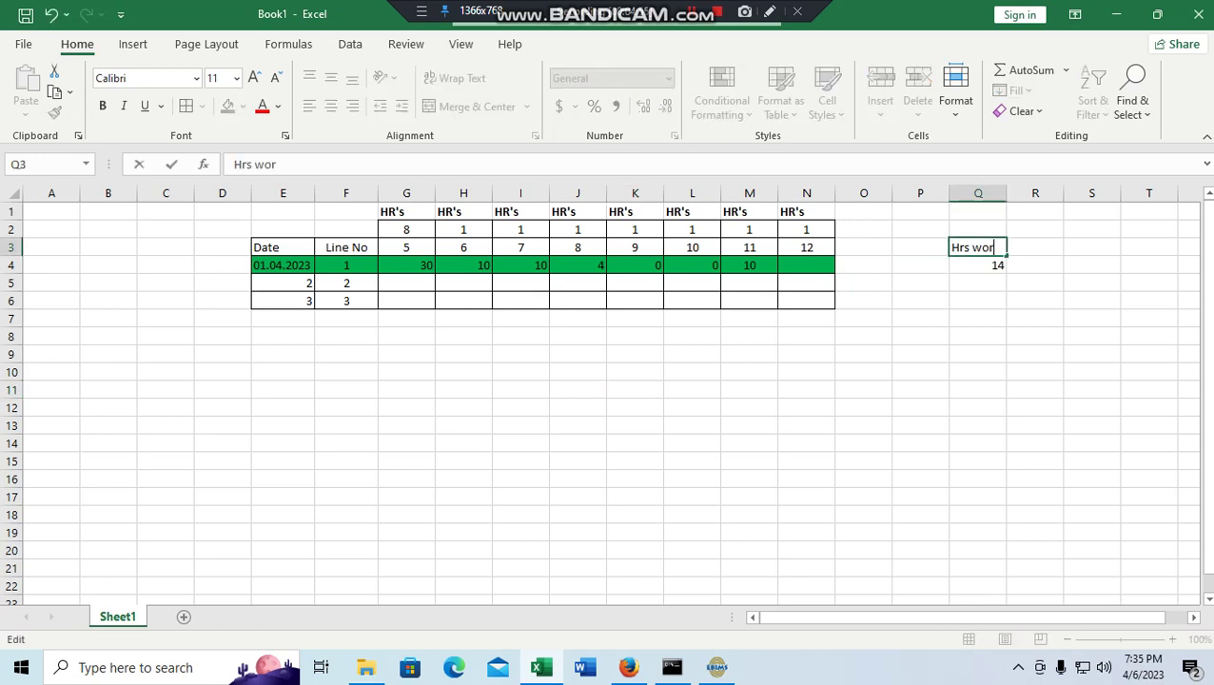
text(king)
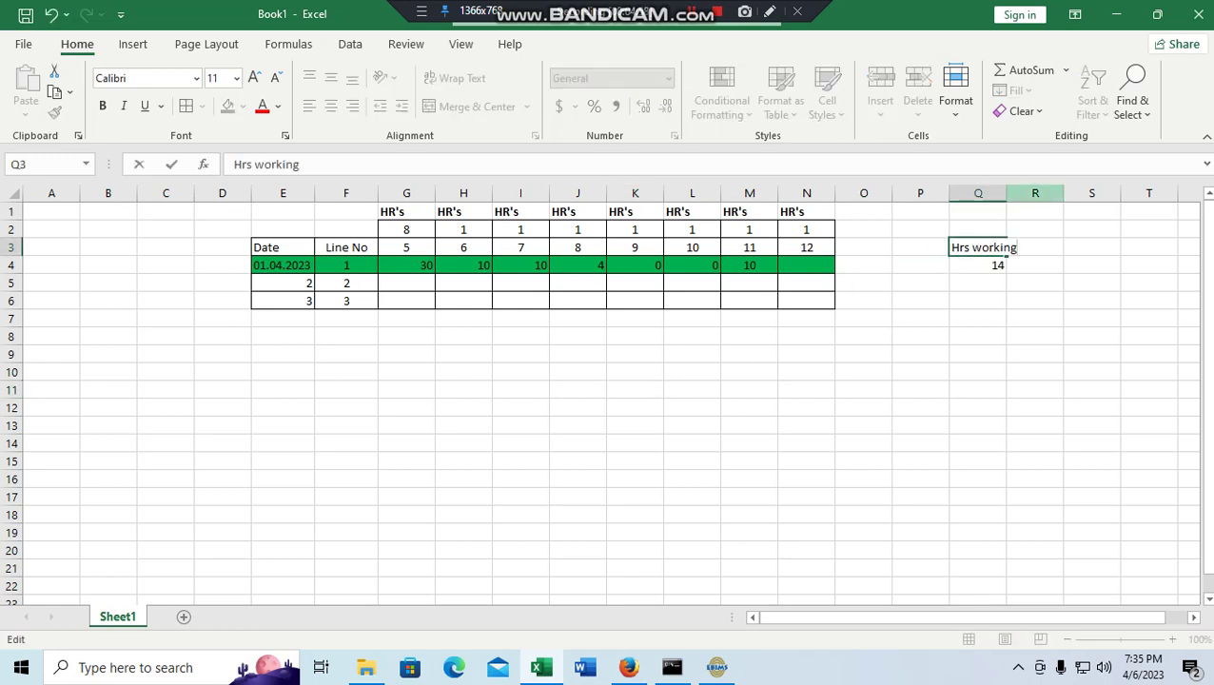
click(978, 193)
double_click(1007, 193)
click(1050, 282)
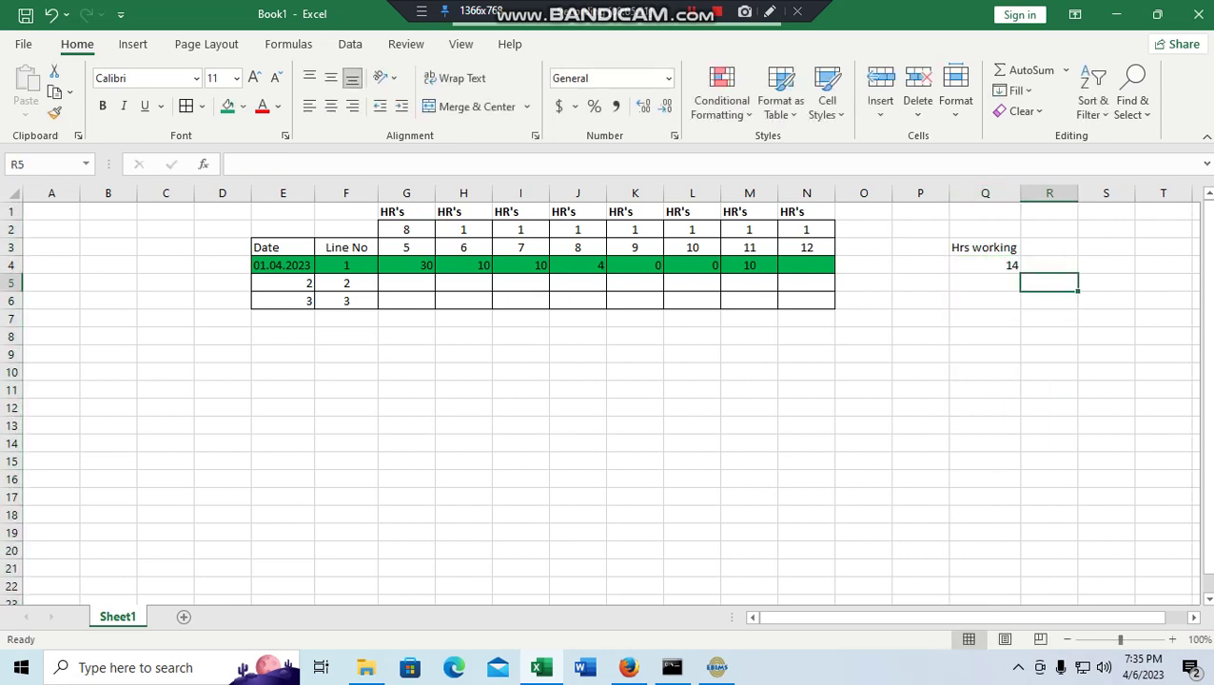
Check the hour values 10 in M4 and 11 in M3, then select R3 beside Hrs working
click(749, 265)
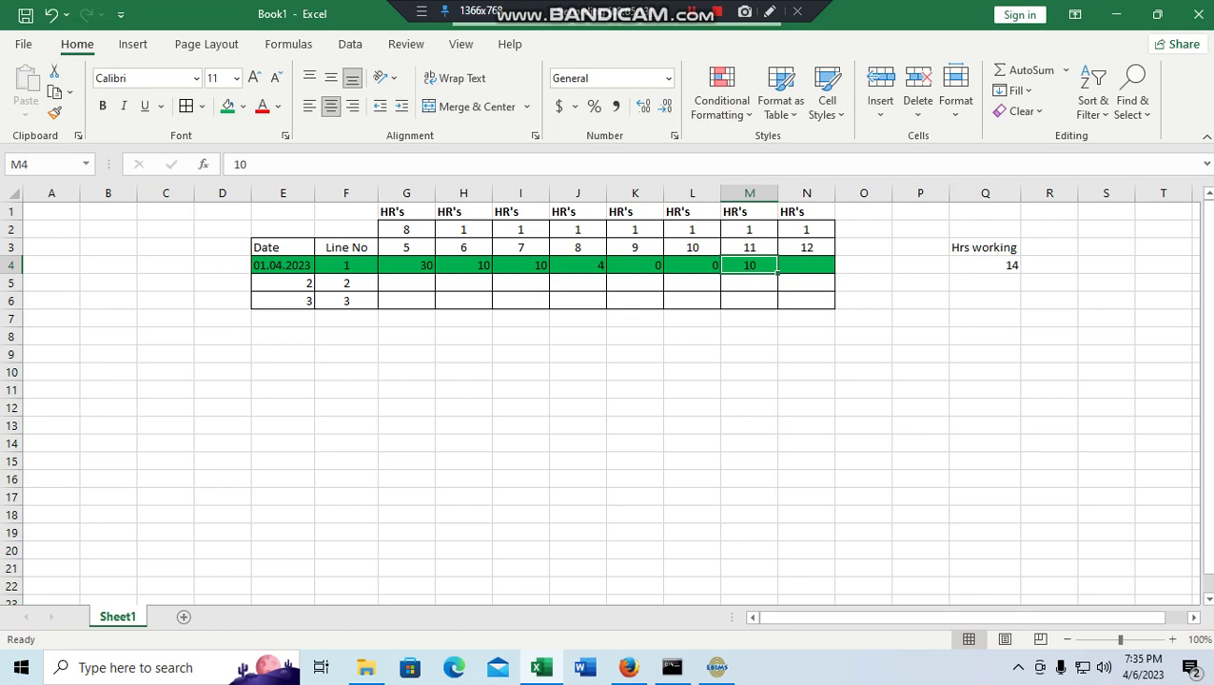
click(750, 247)
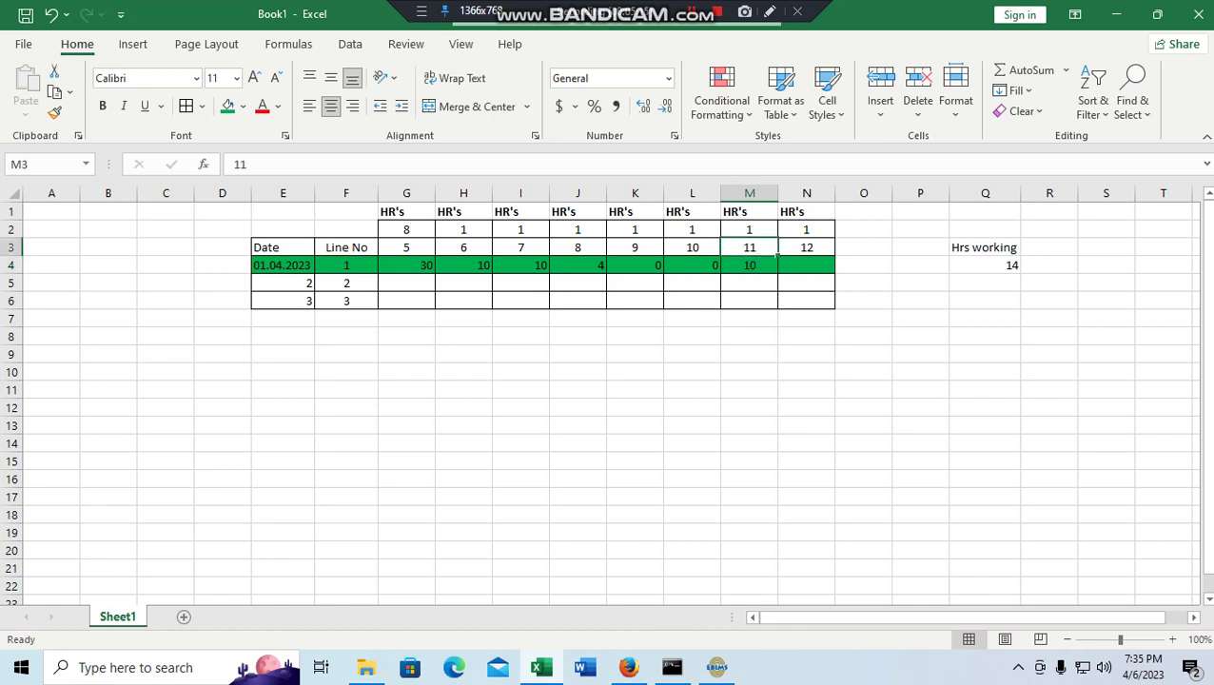
click(750, 265)
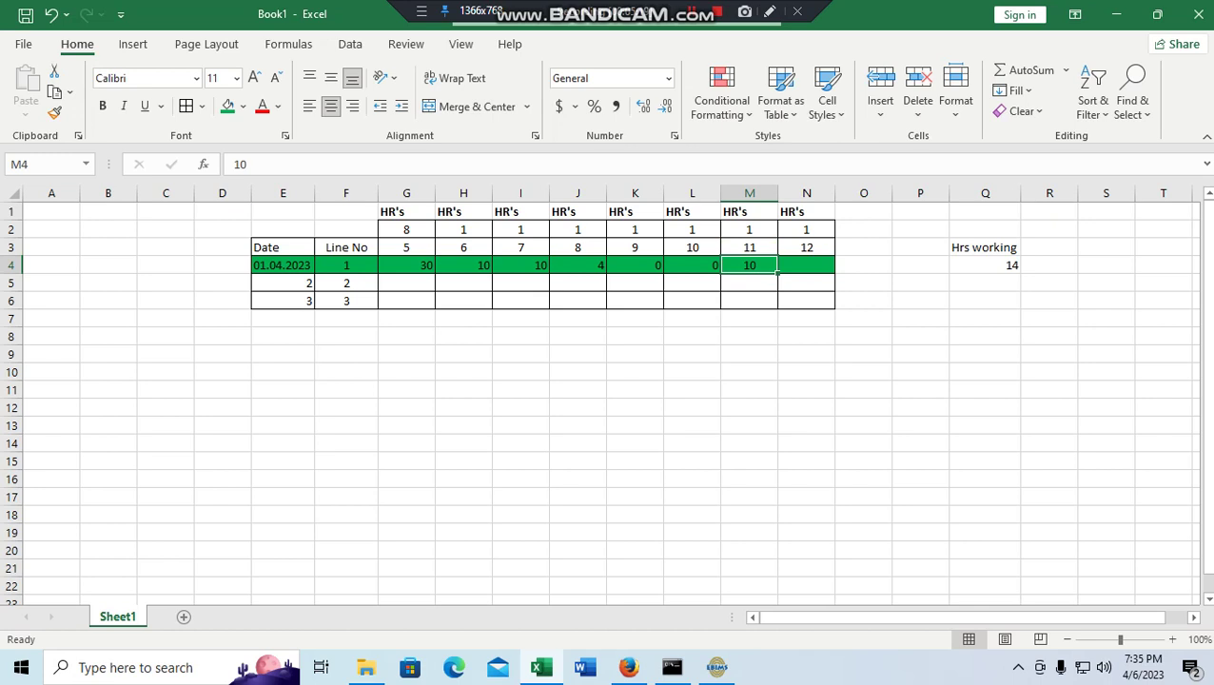
click(1049, 248)
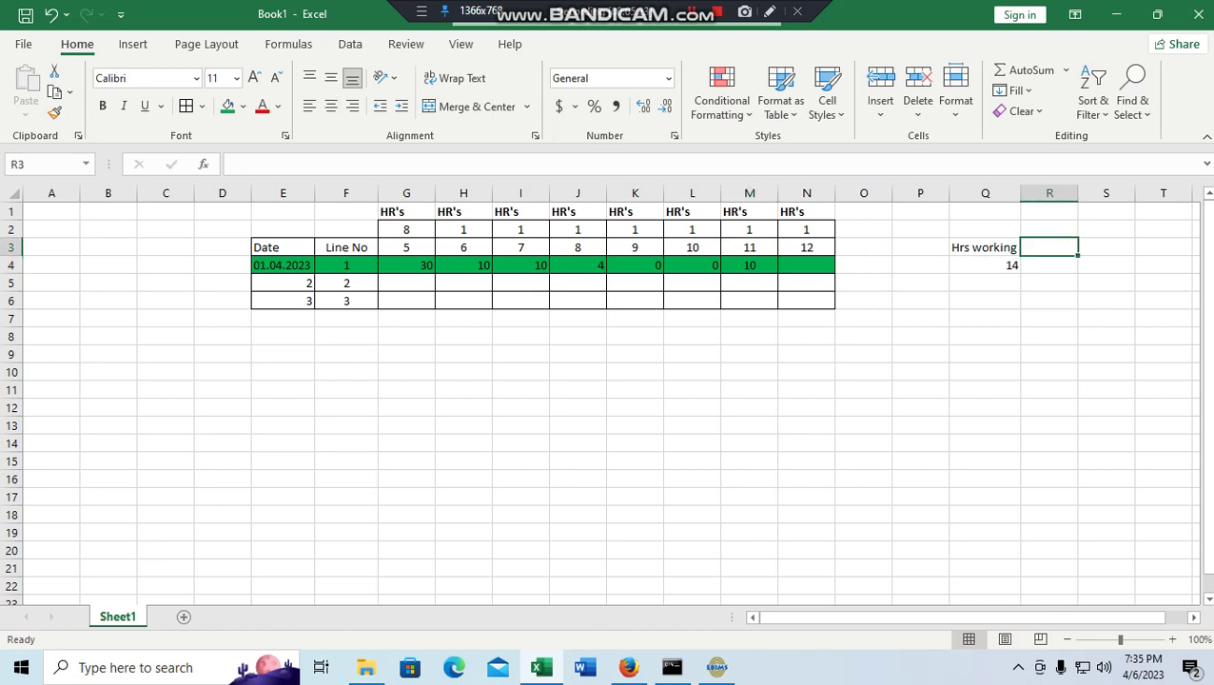
Add an 'mp' heading in R3 with the value 10 beneath it
text(p)
key(BackSpace)
text(m)
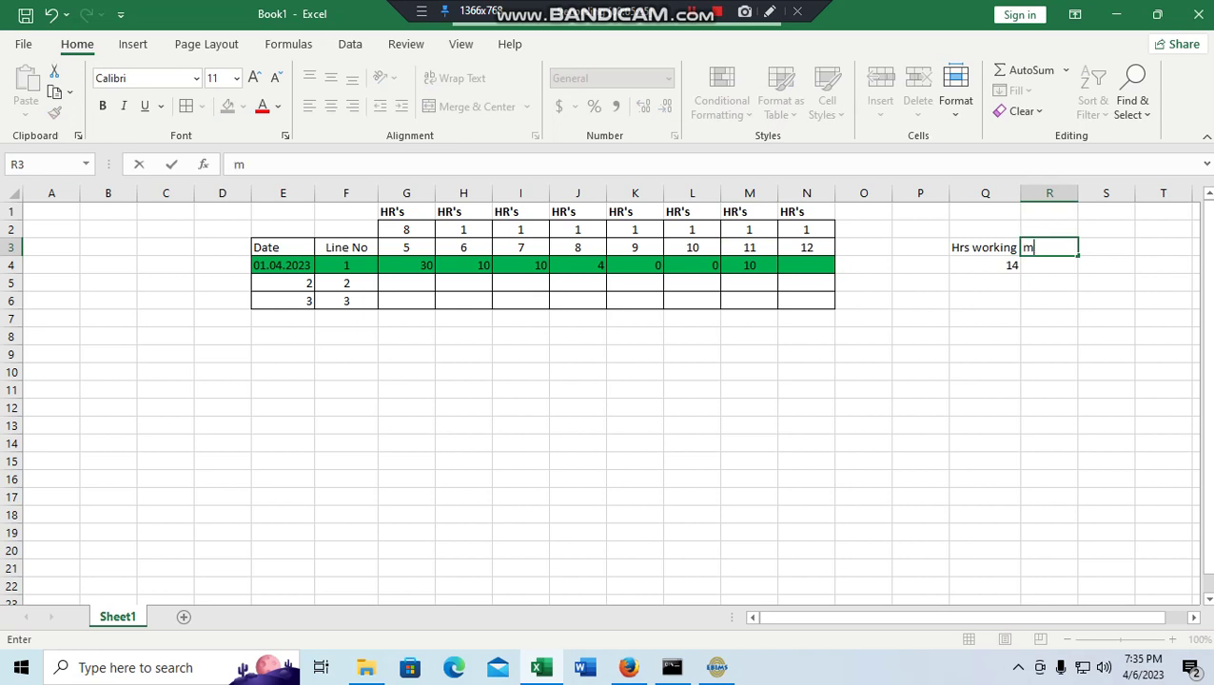
text(p)
key(Return)
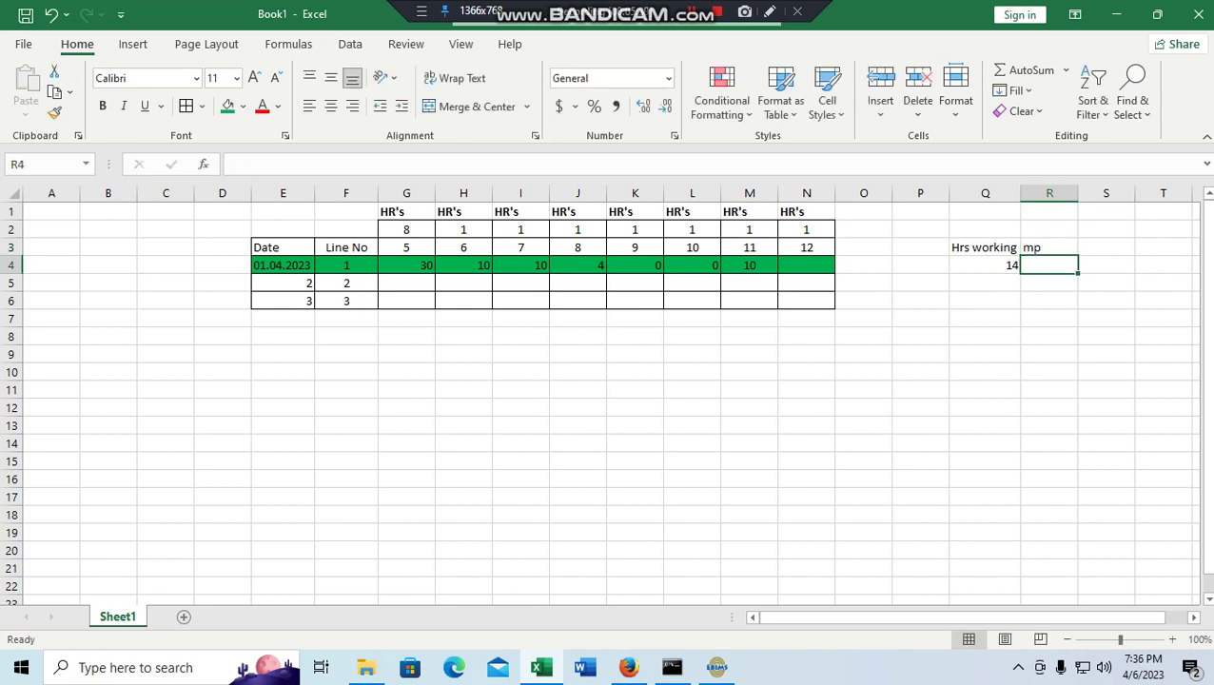
text(10)
key(Tab)
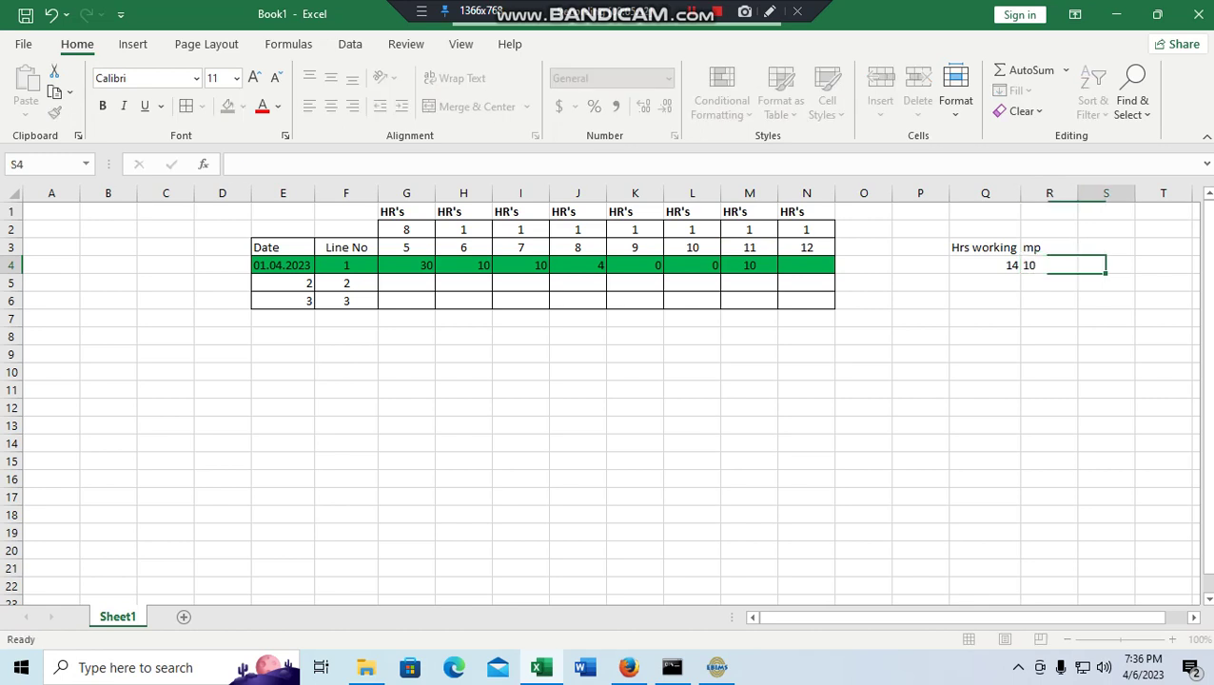
Enter =Q4*R4 in S4 so it shows 140
text(=)
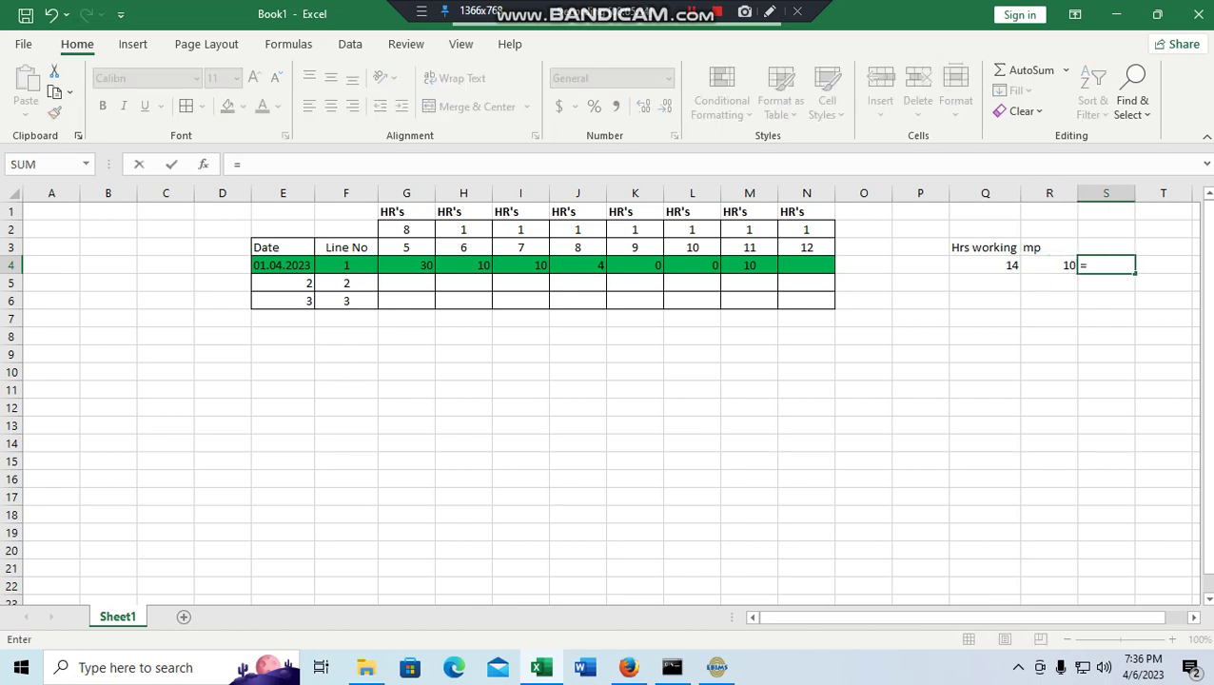
key(Left)
key(Left)
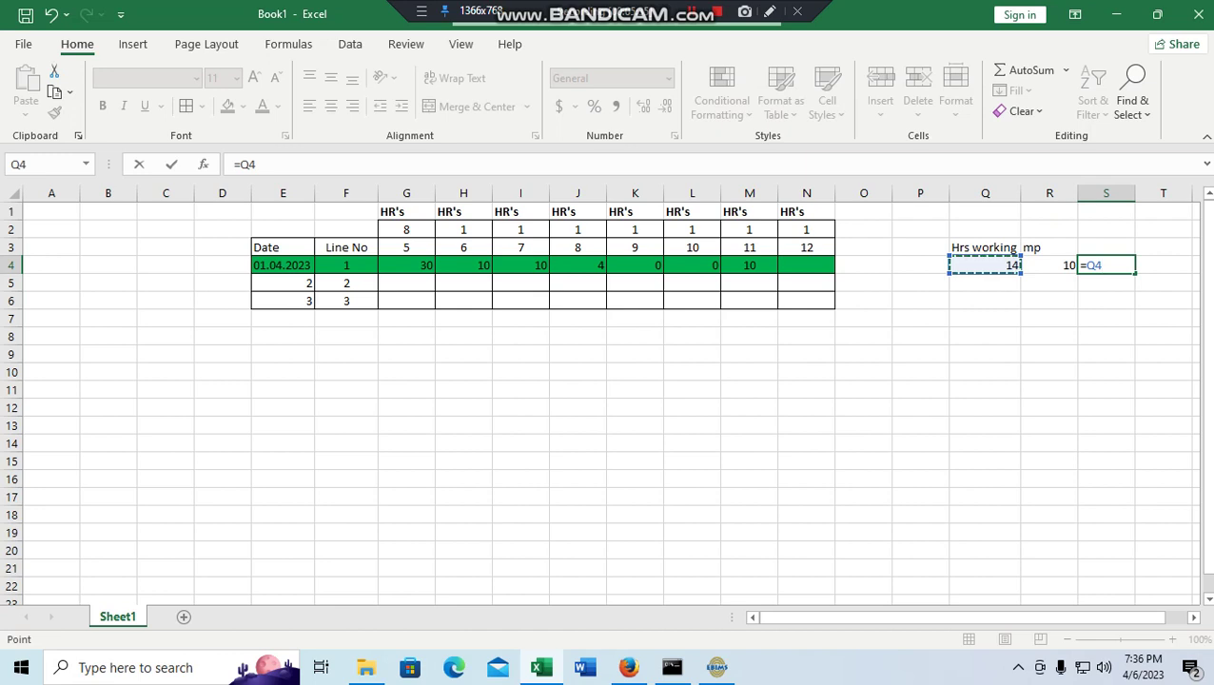
text(*)
key(Left)
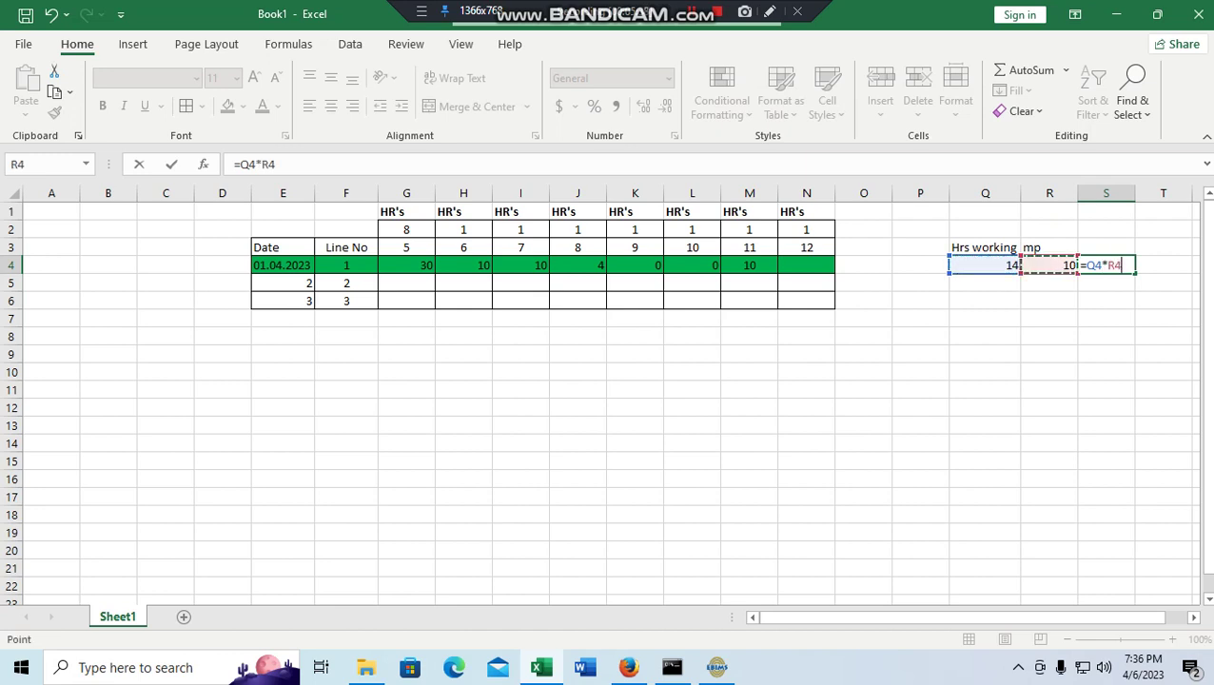
key(Return)
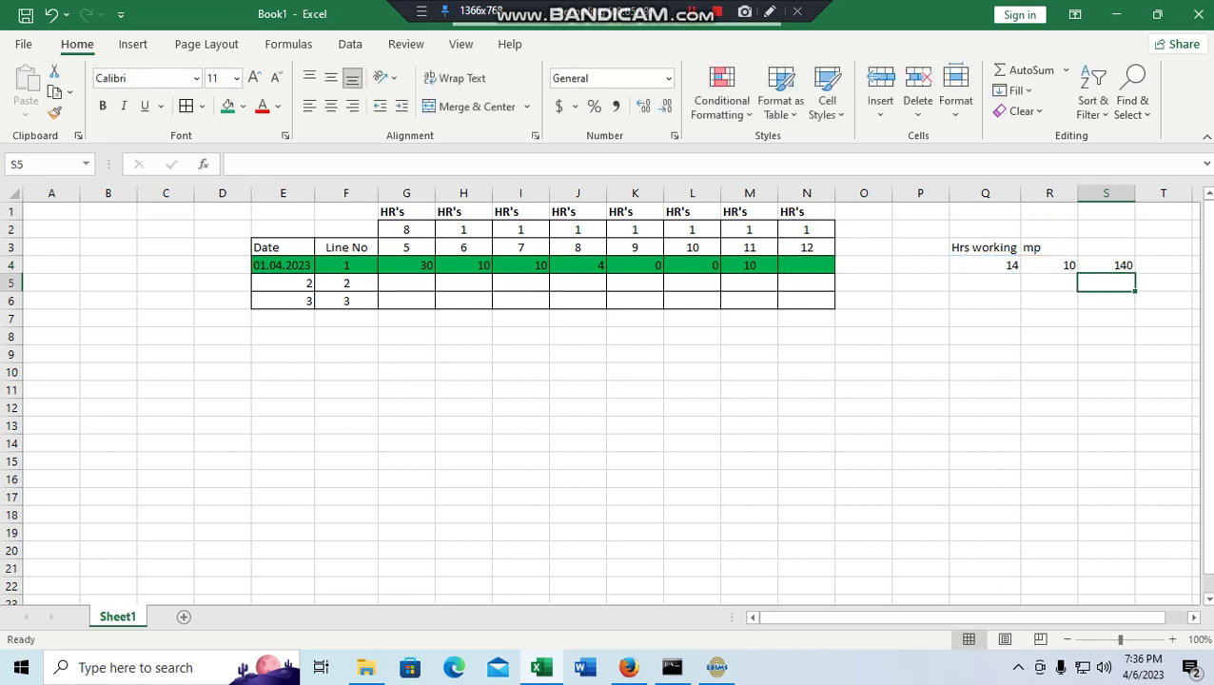
click(1106, 264)
click(1163, 264)
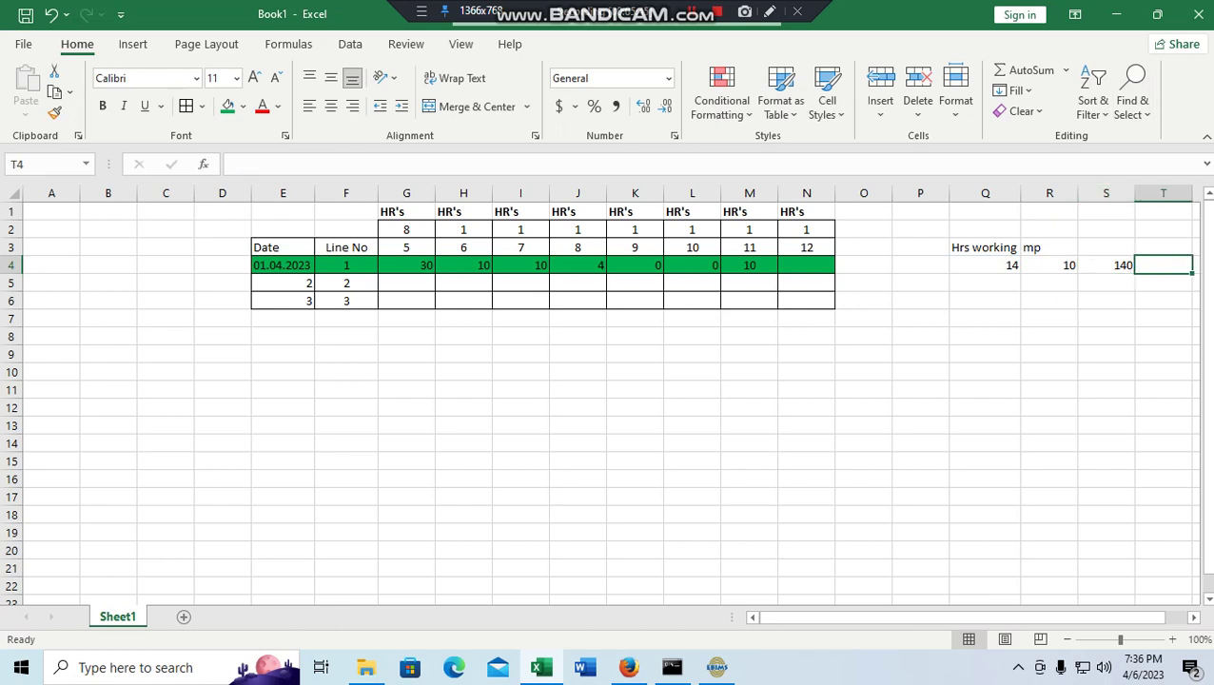
Head the 140 column with 'Total Hrs' in S3
drag(1049, 248, 1106, 265)
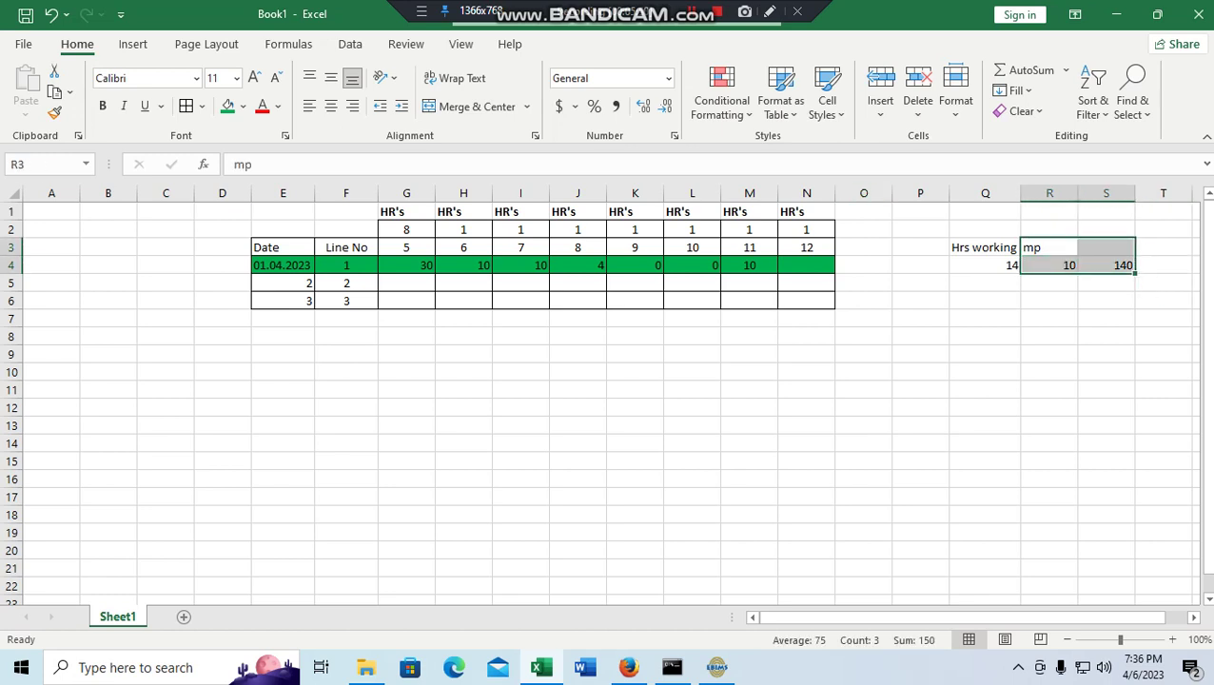
click(1105, 265)
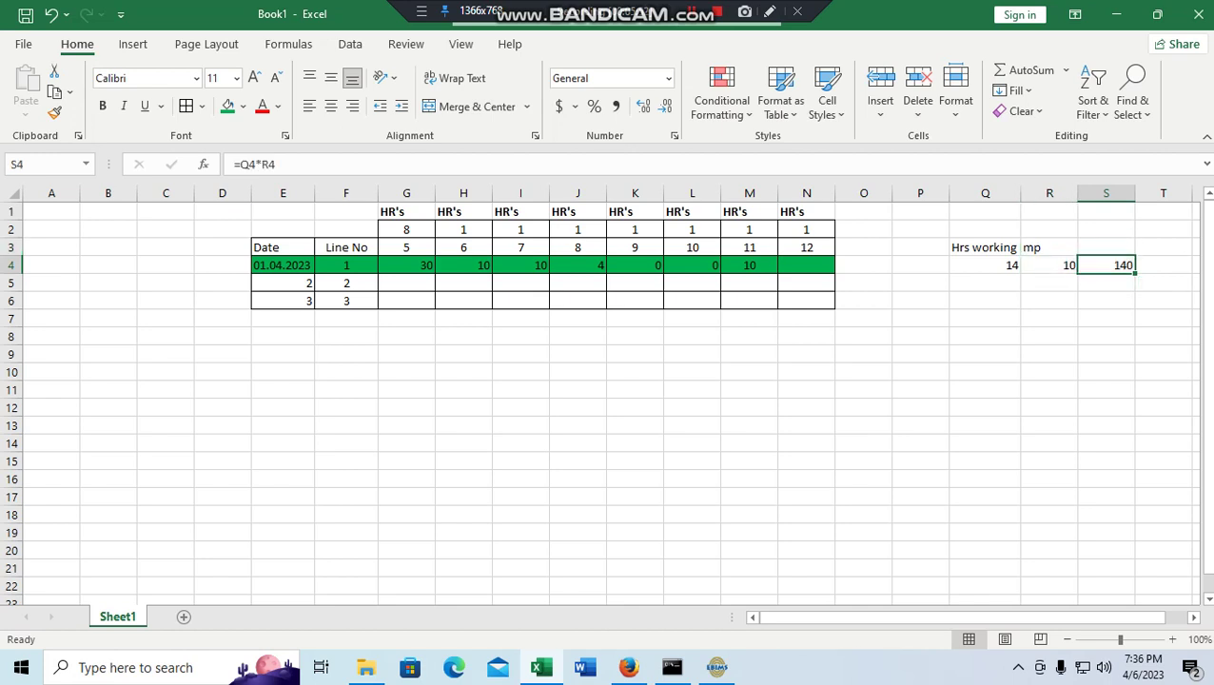
click(1106, 248)
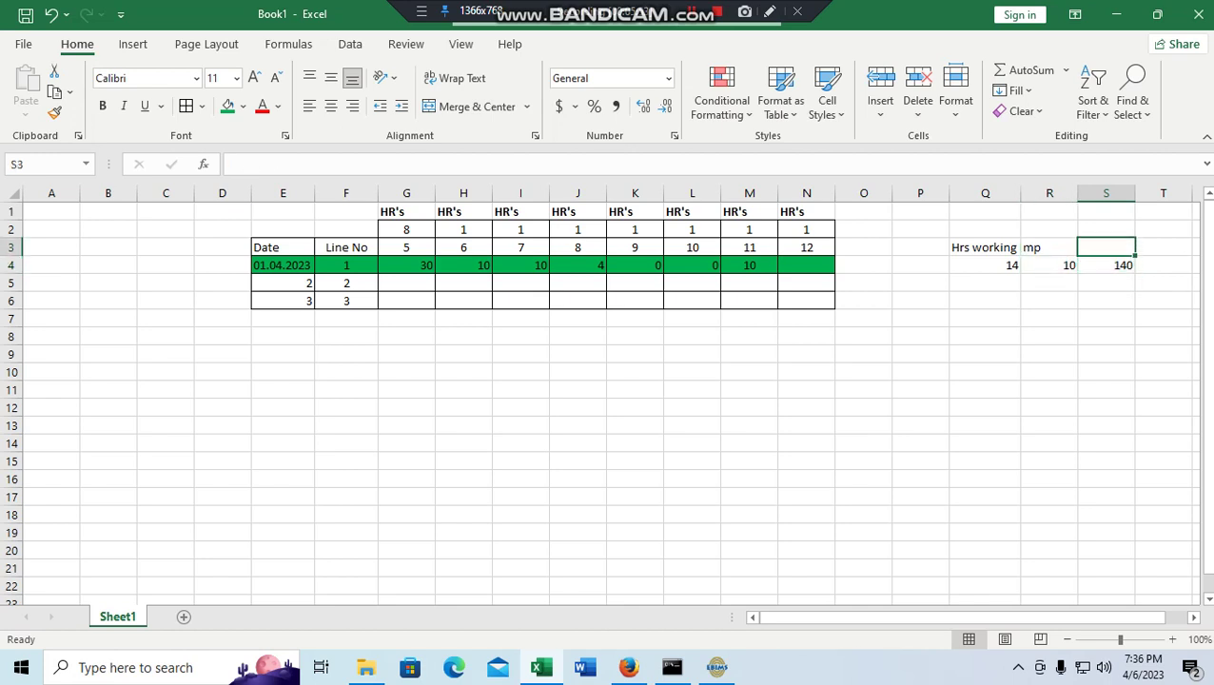
text(Total )
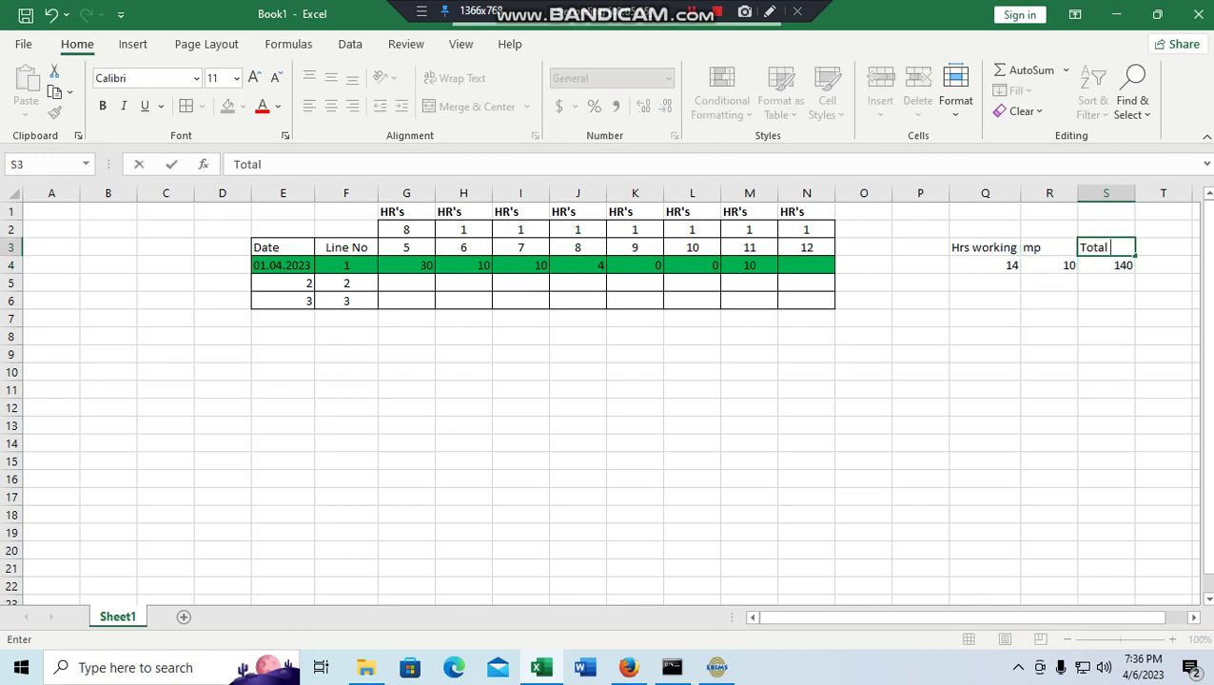
text(Hrs)
click(1106, 372)
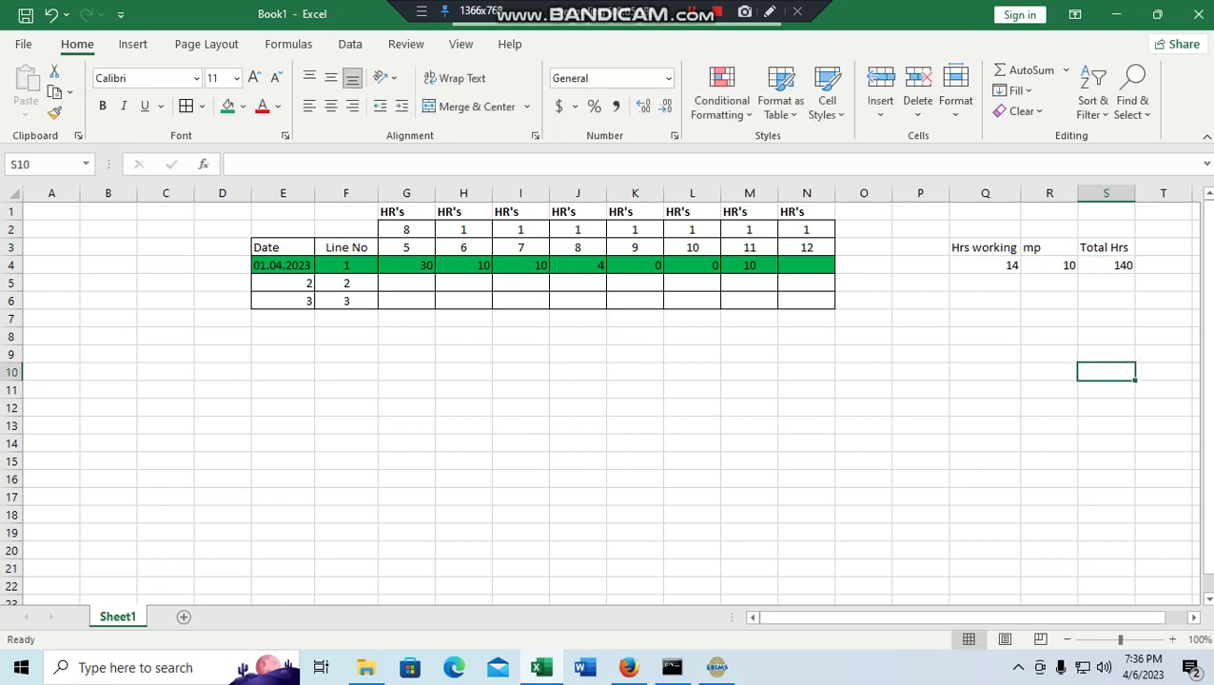
Centre the Q3:S4 table text and apply All Borders to it
drag(985, 248, 1106, 266)
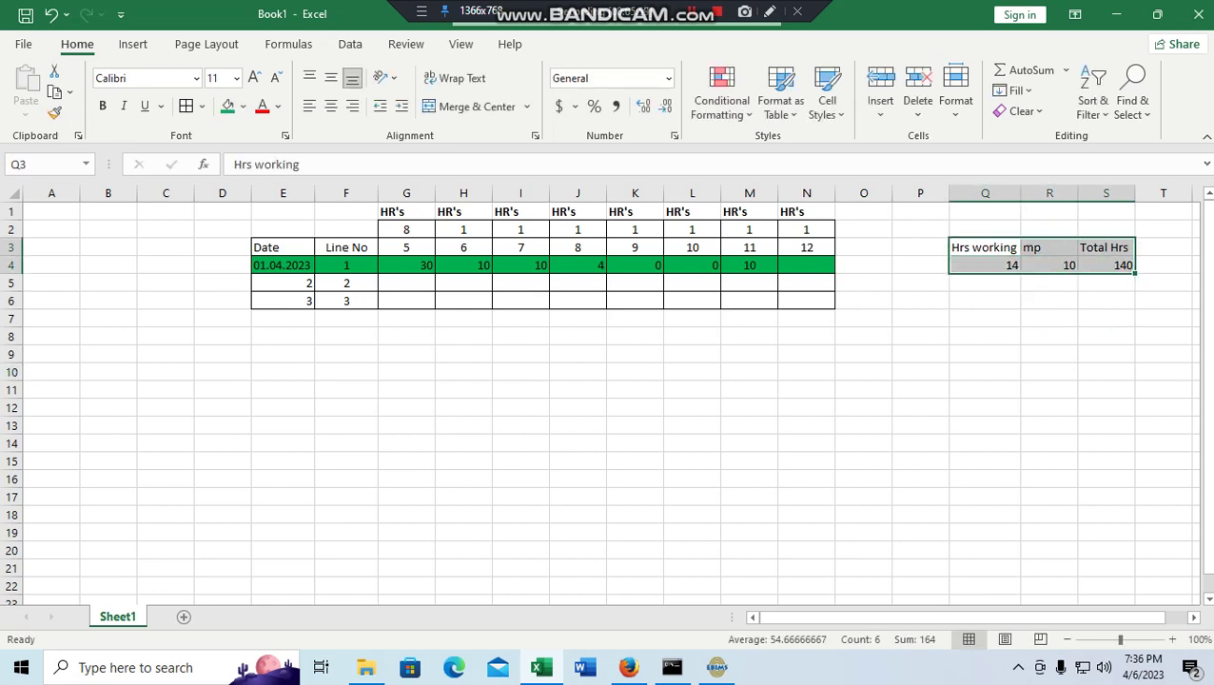
click(331, 106)
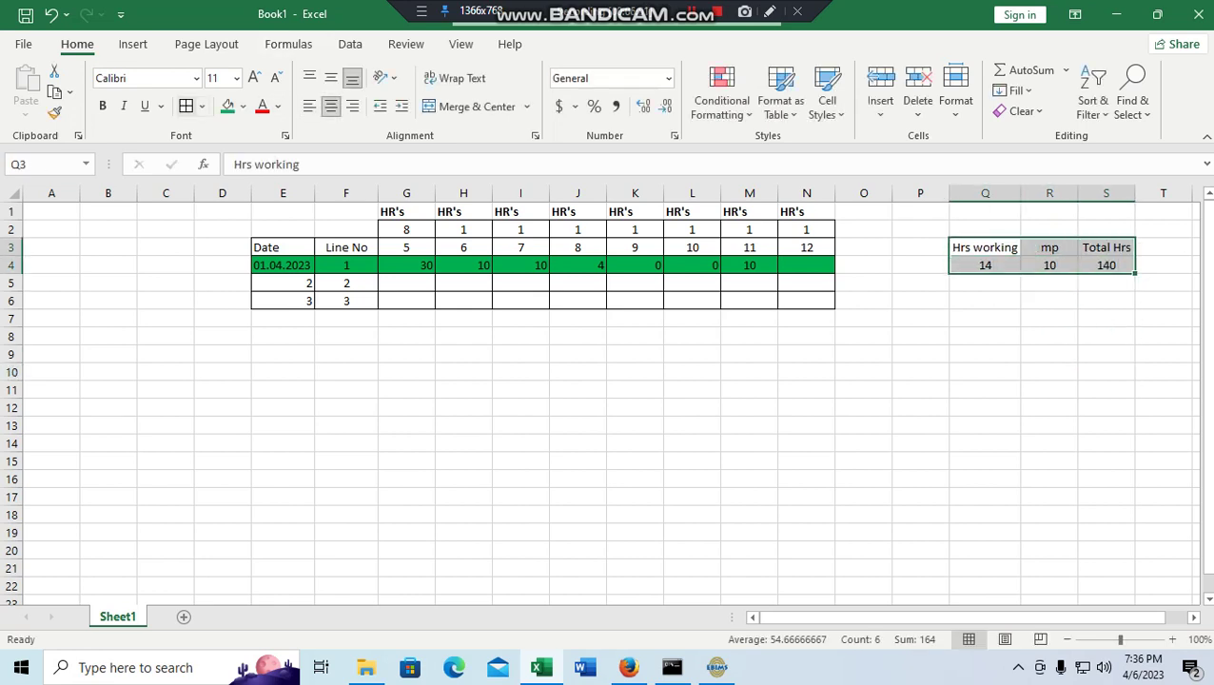
click(185, 105)
click(1050, 354)
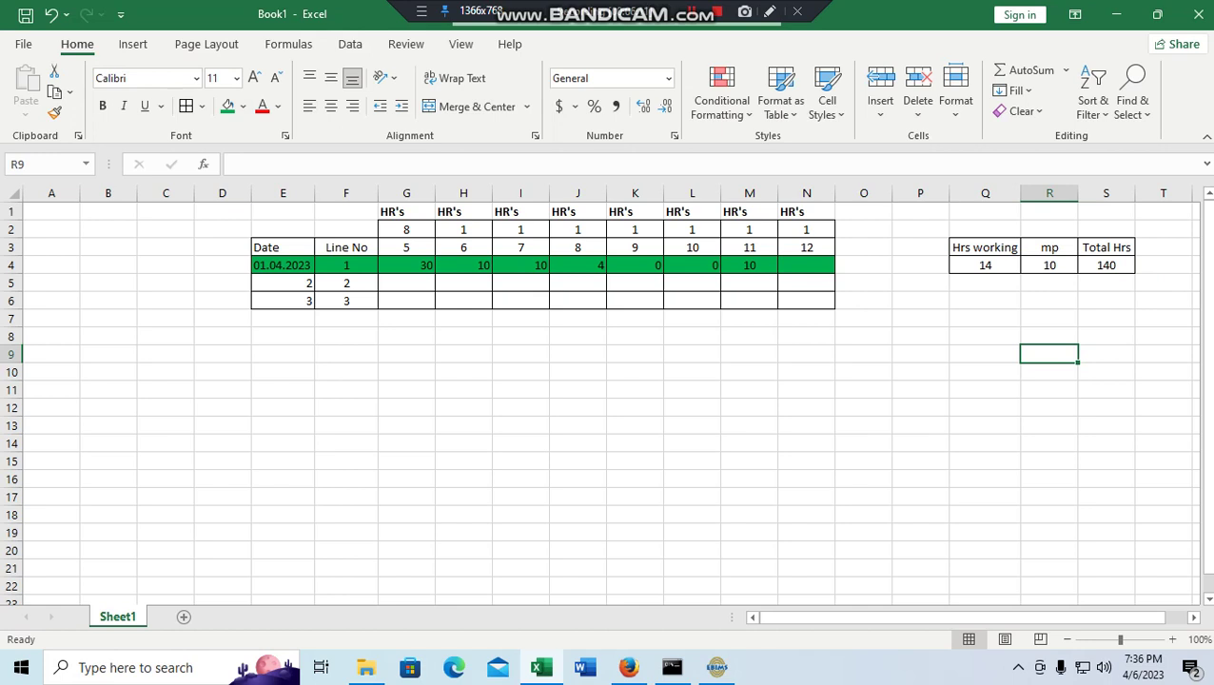
Colour the hour numbers 5 through 12 in G3:N3 red
click(407, 282)
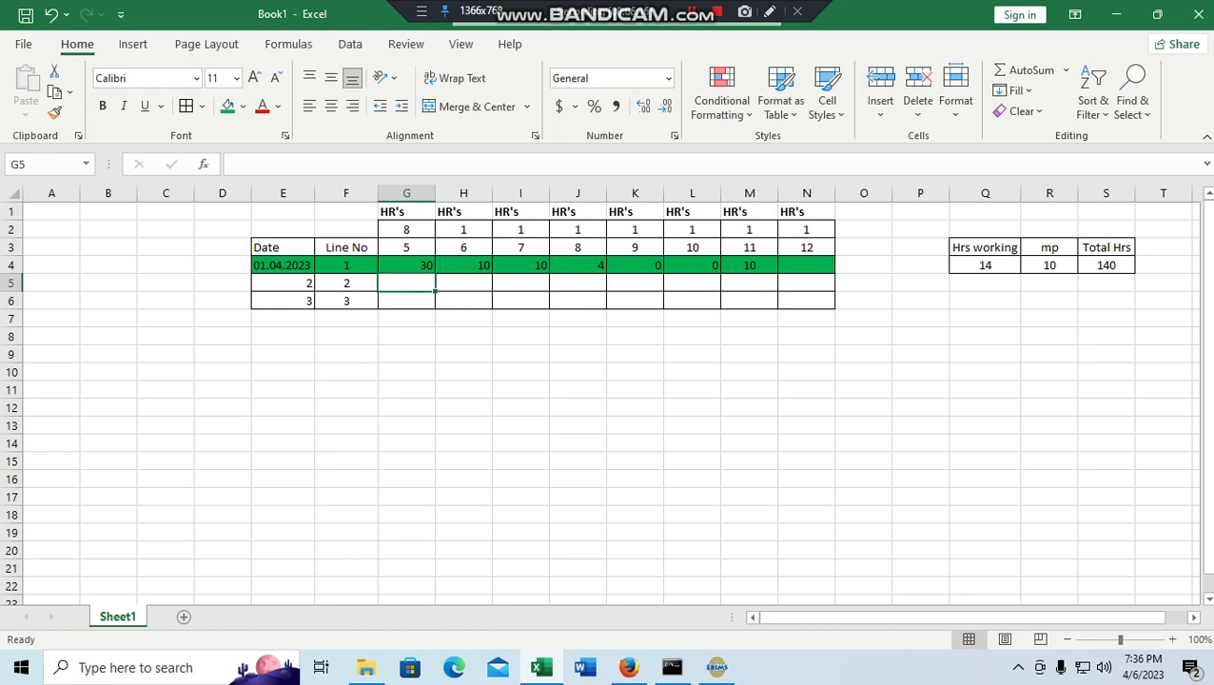
drag(407, 247, 835, 255)
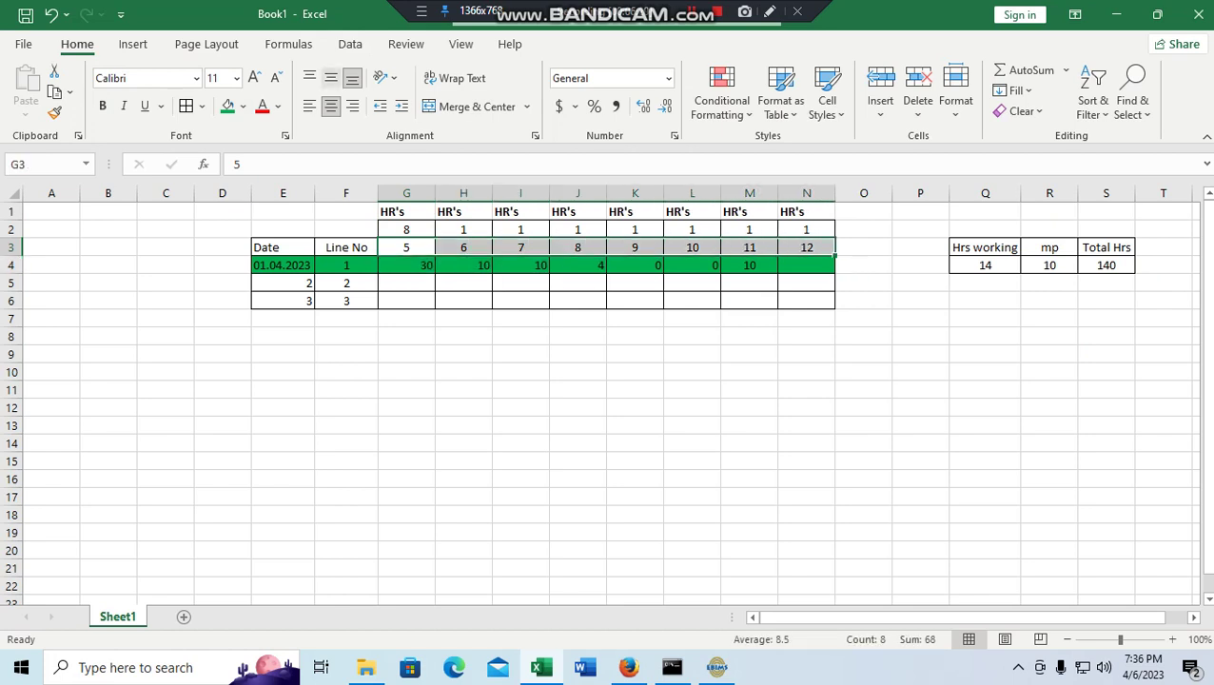
click(262, 105)
Enter 20 in G5 and 10 in H5 for line 2's first two hours
click(406, 283)
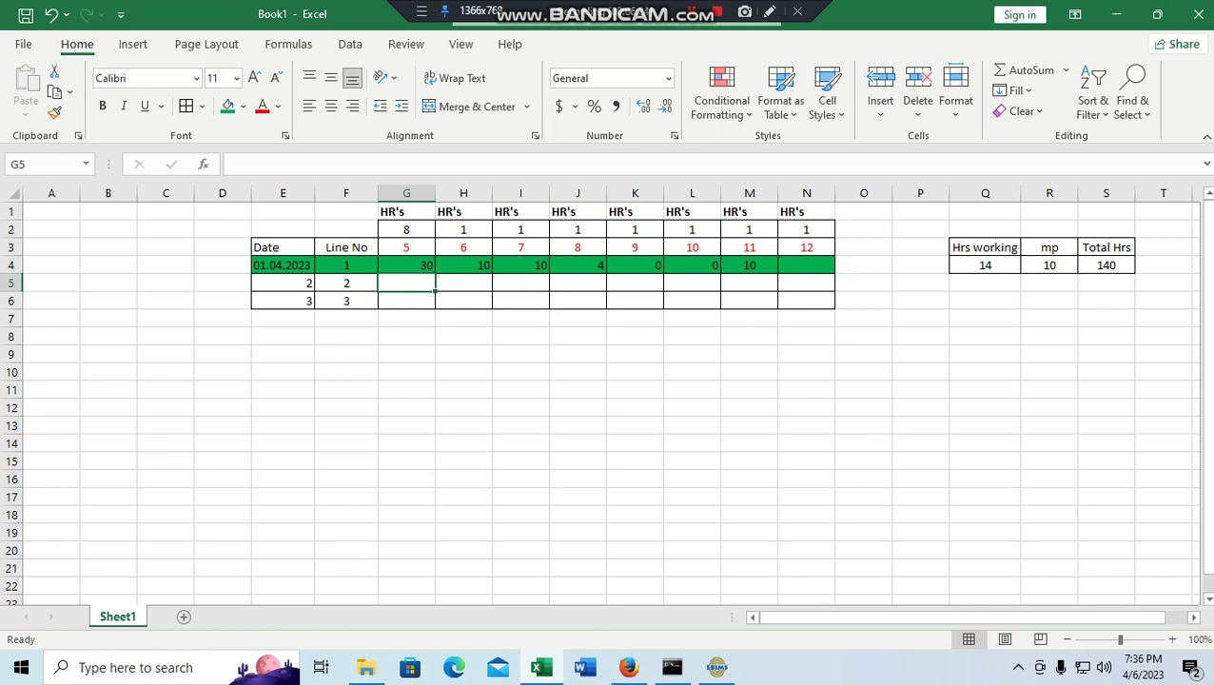
text(20)
key(Tab)
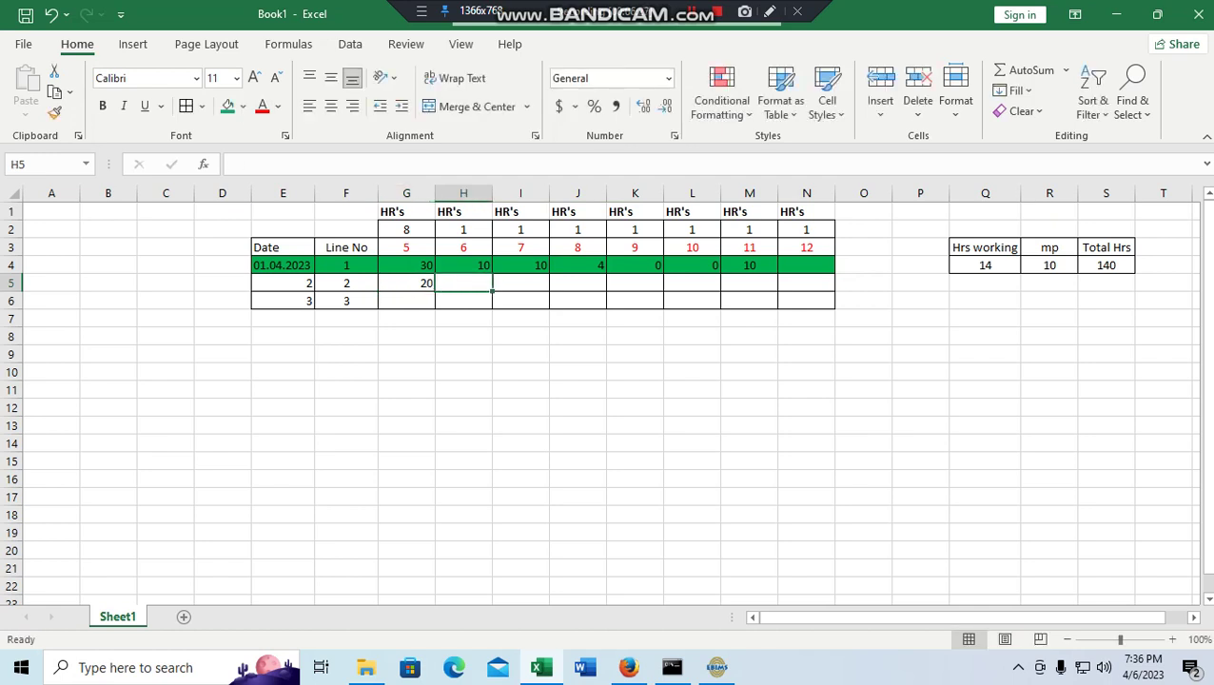
text(10)
key(Tab)
click(574, 366)
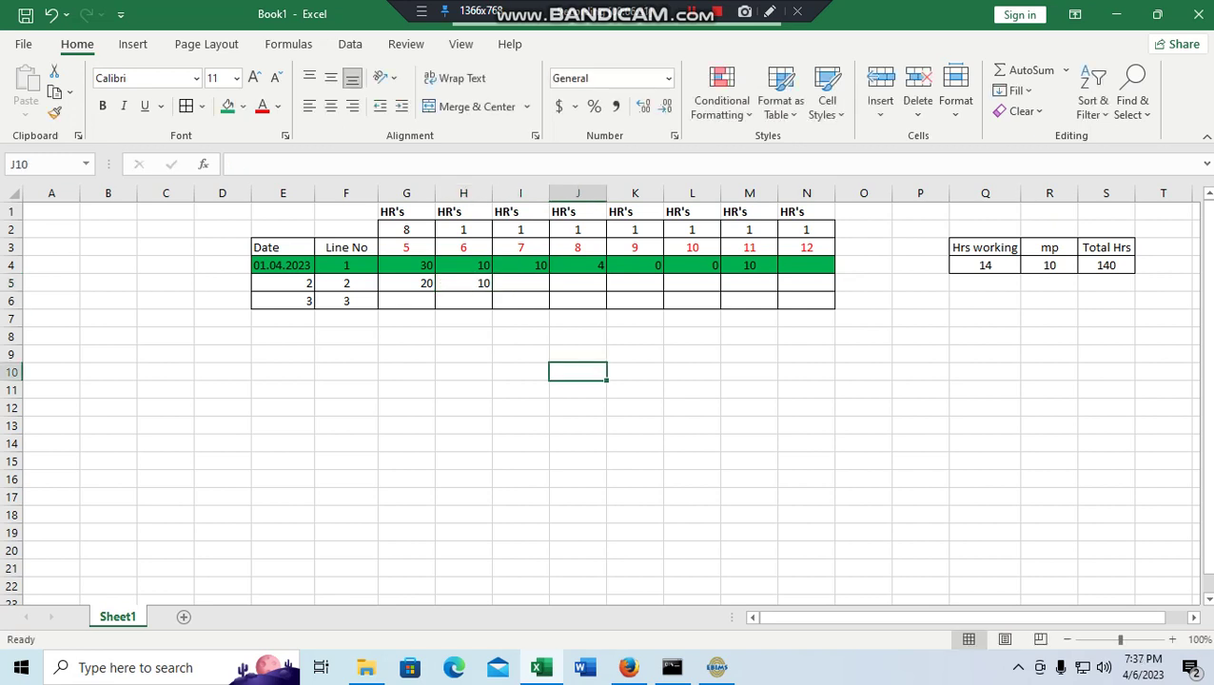
drag(520, 283, 806, 283)
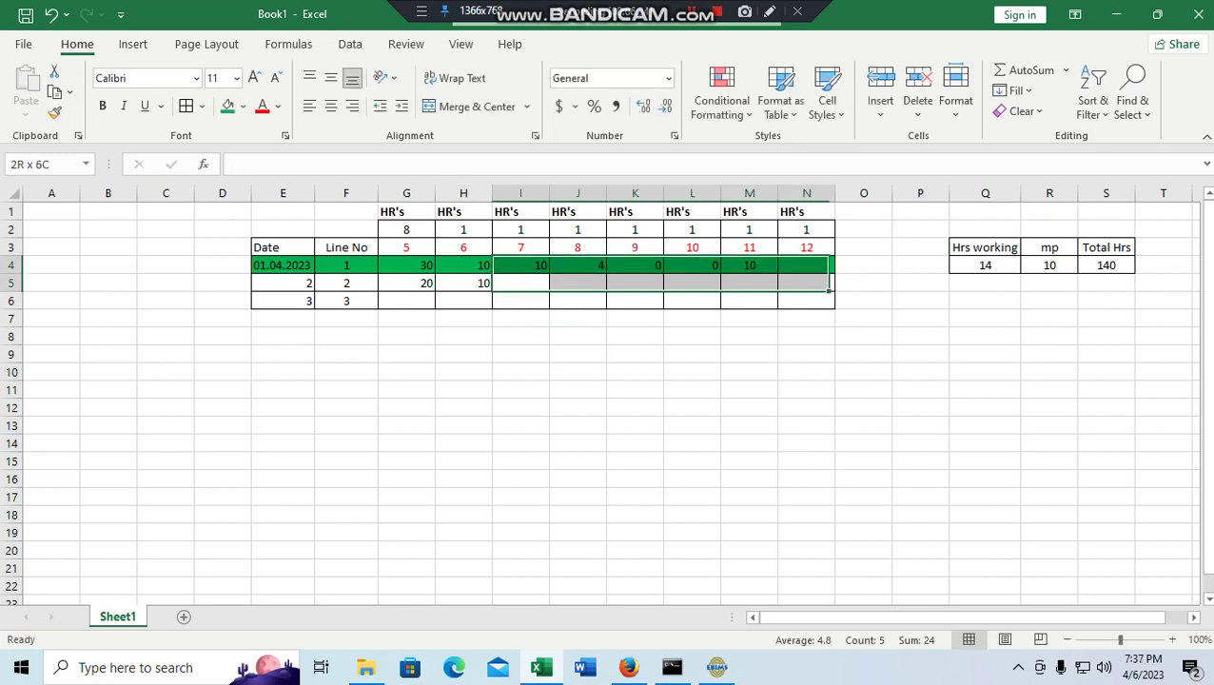
click(692, 355)
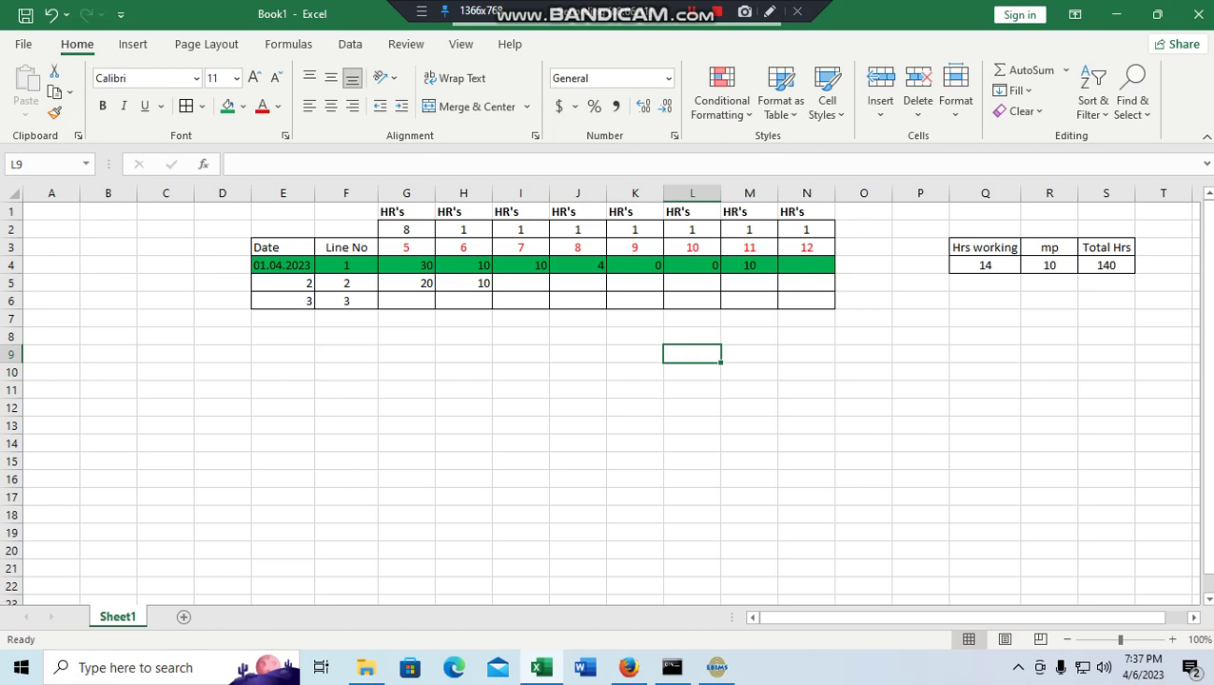
click(985, 283)
Enter 9 in Q5, 10 in R5, and =Q5*R5 in S5 giving 90
text(9)
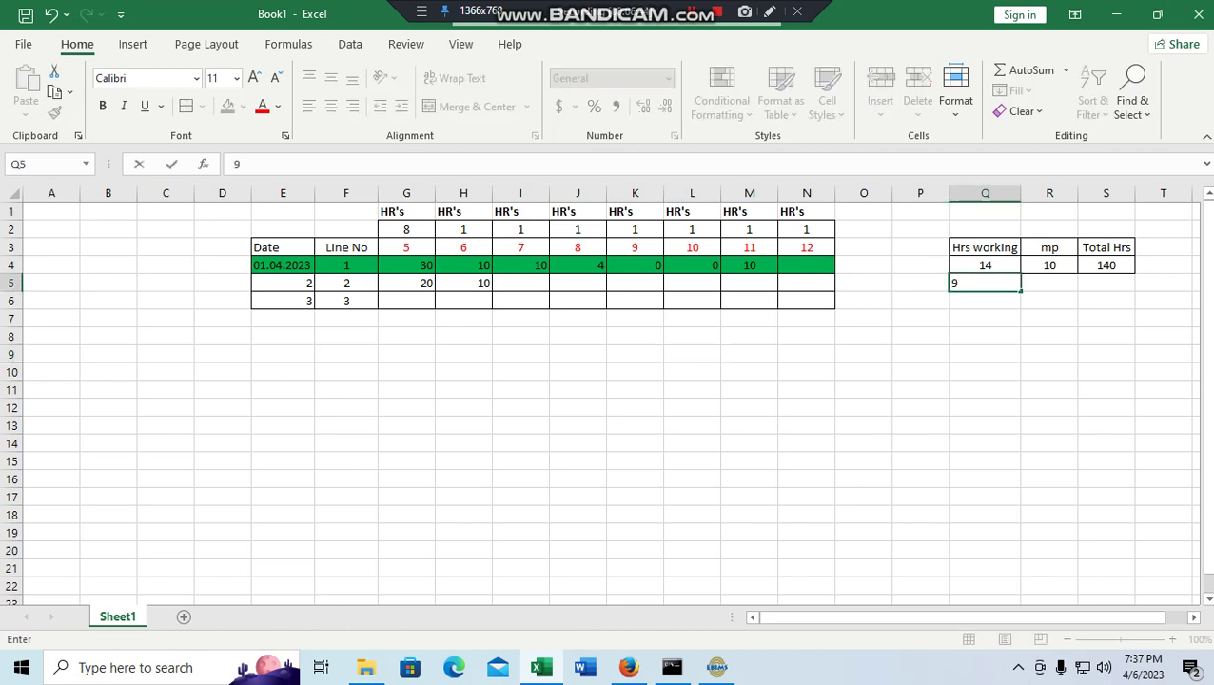
click(1050, 283)
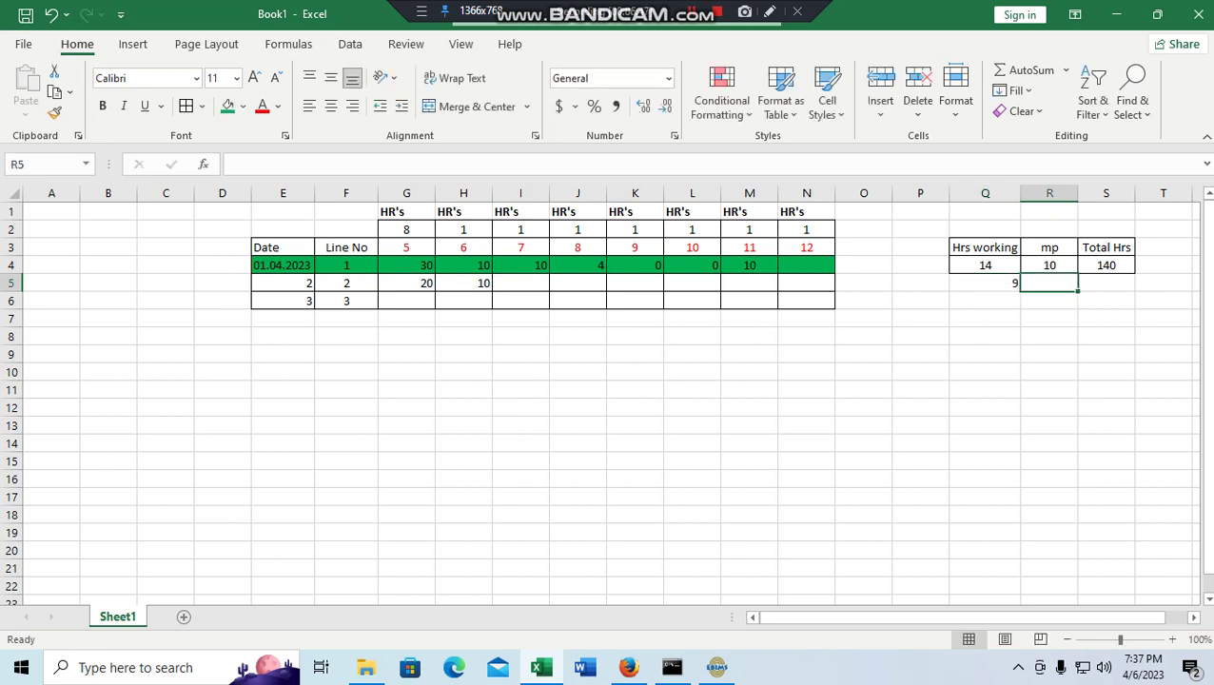
text(10)
key(Tab)
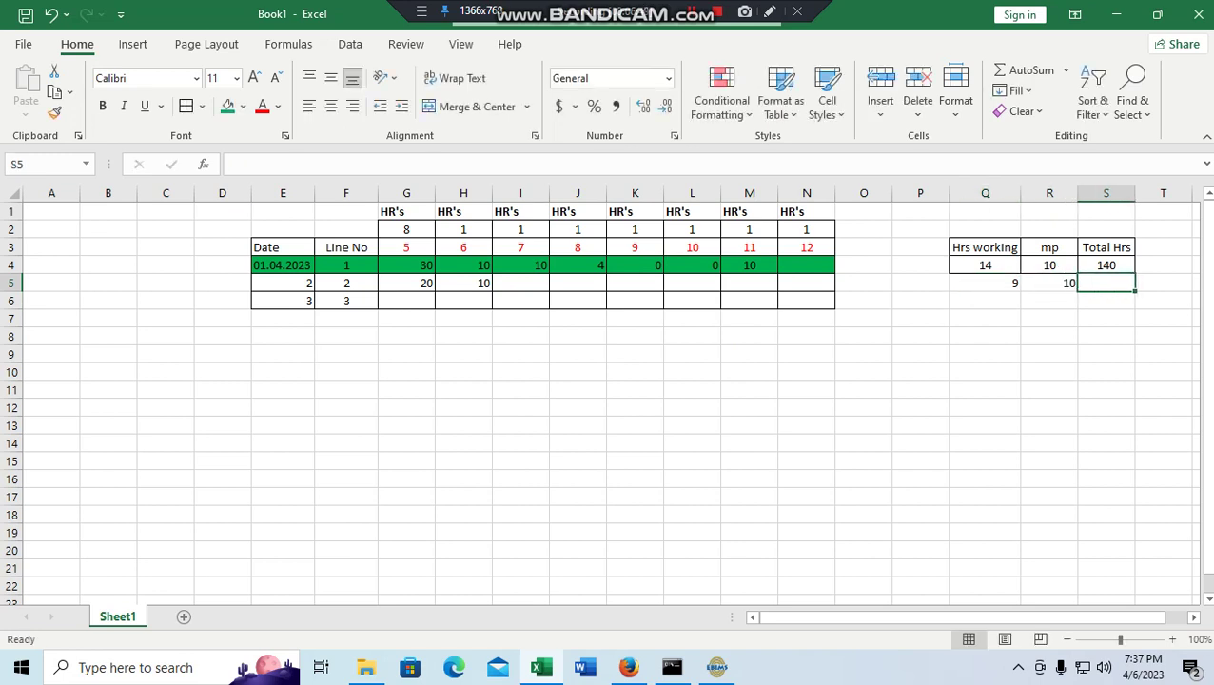
text(=)
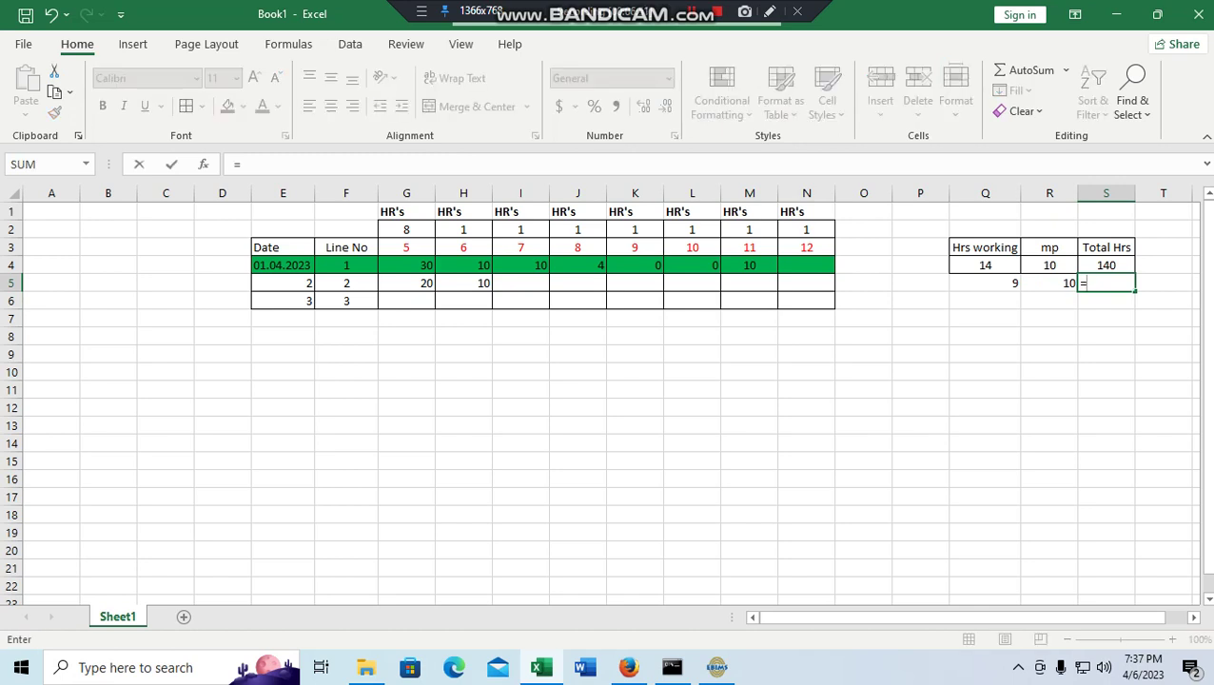
click(985, 282)
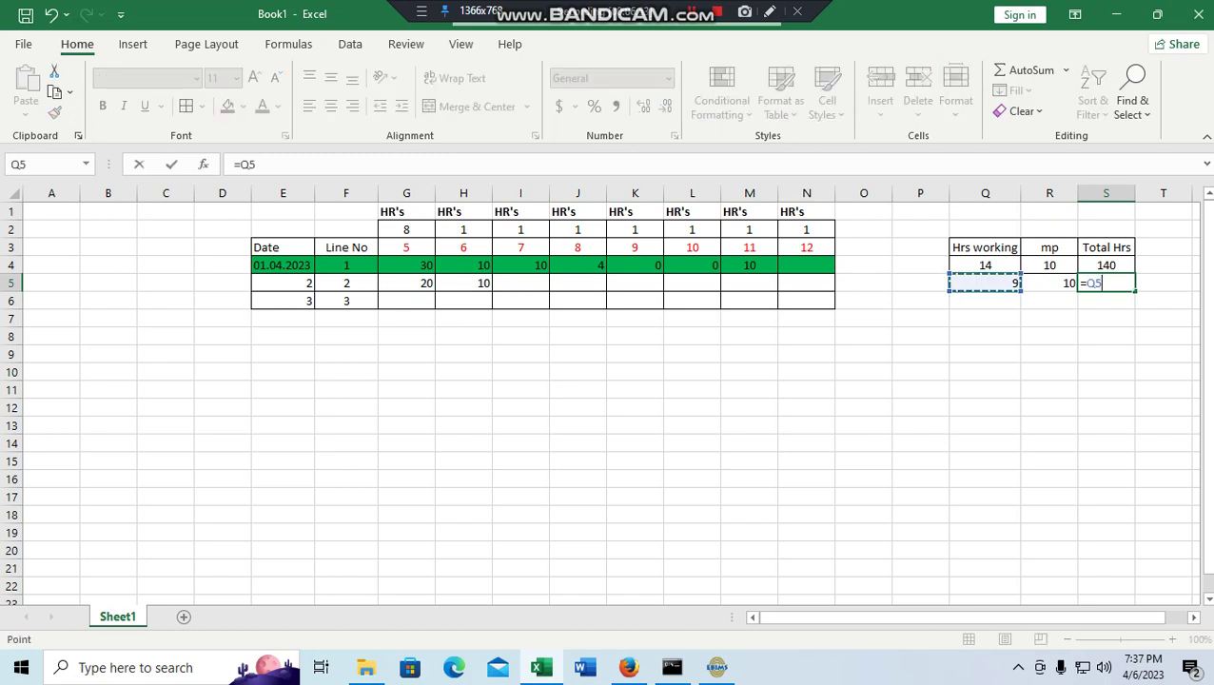
text(*)
click(1050, 283)
key(Return)
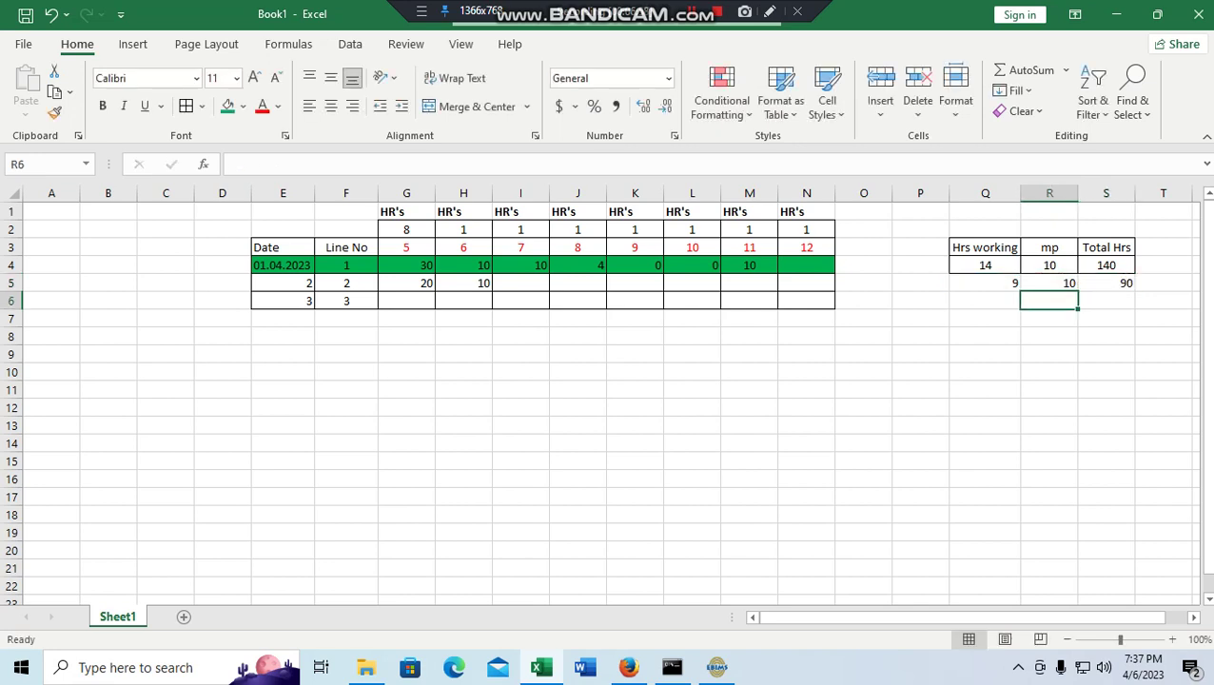
click(1106, 283)
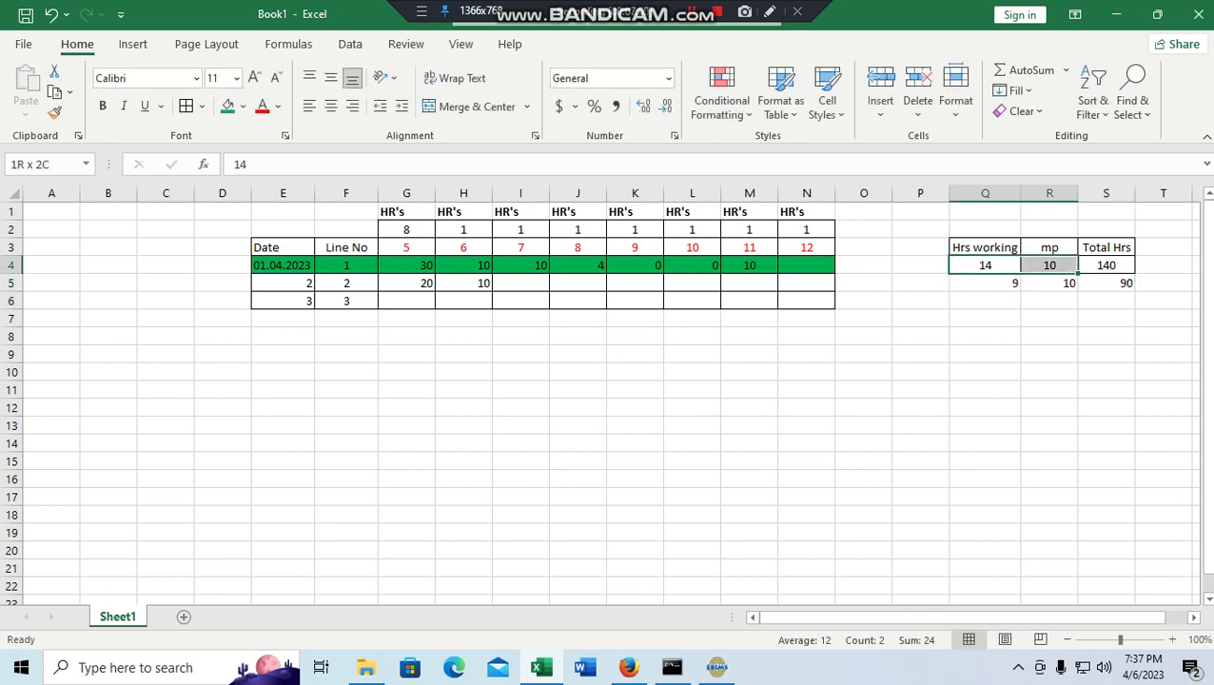
Middle-align the Q4:S5 rows vertically and centre the 9, 10, 90 row
drag(985, 264, 1105, 283)
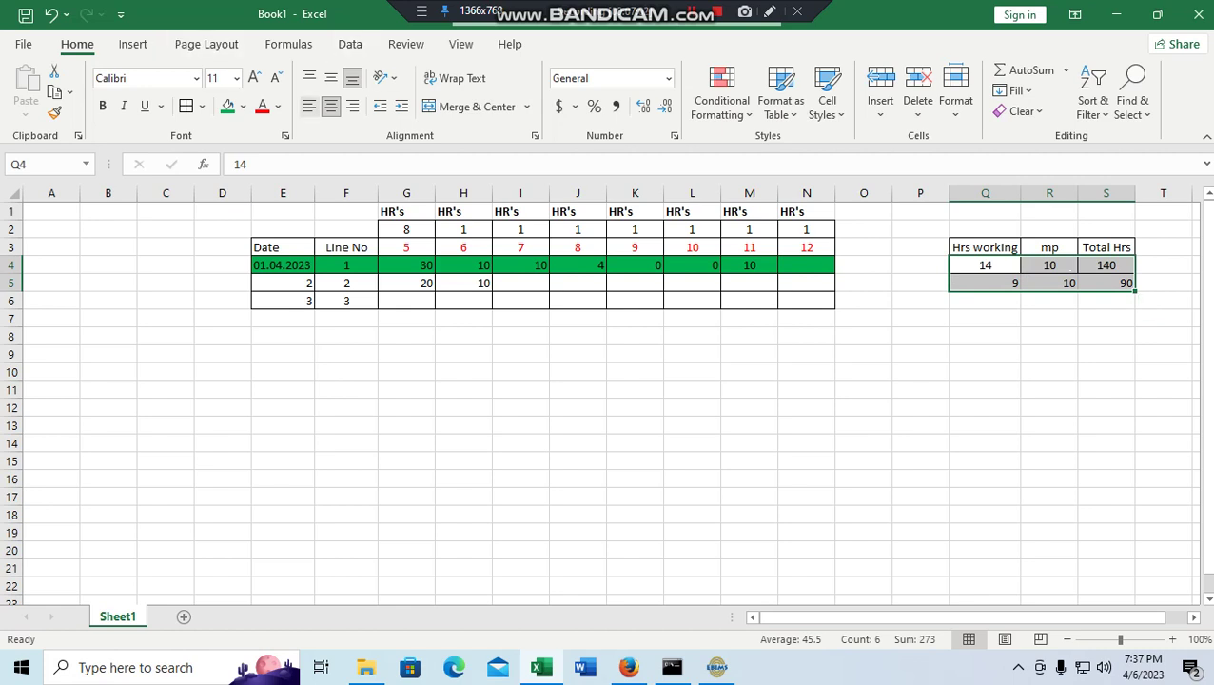
click(330, 78)
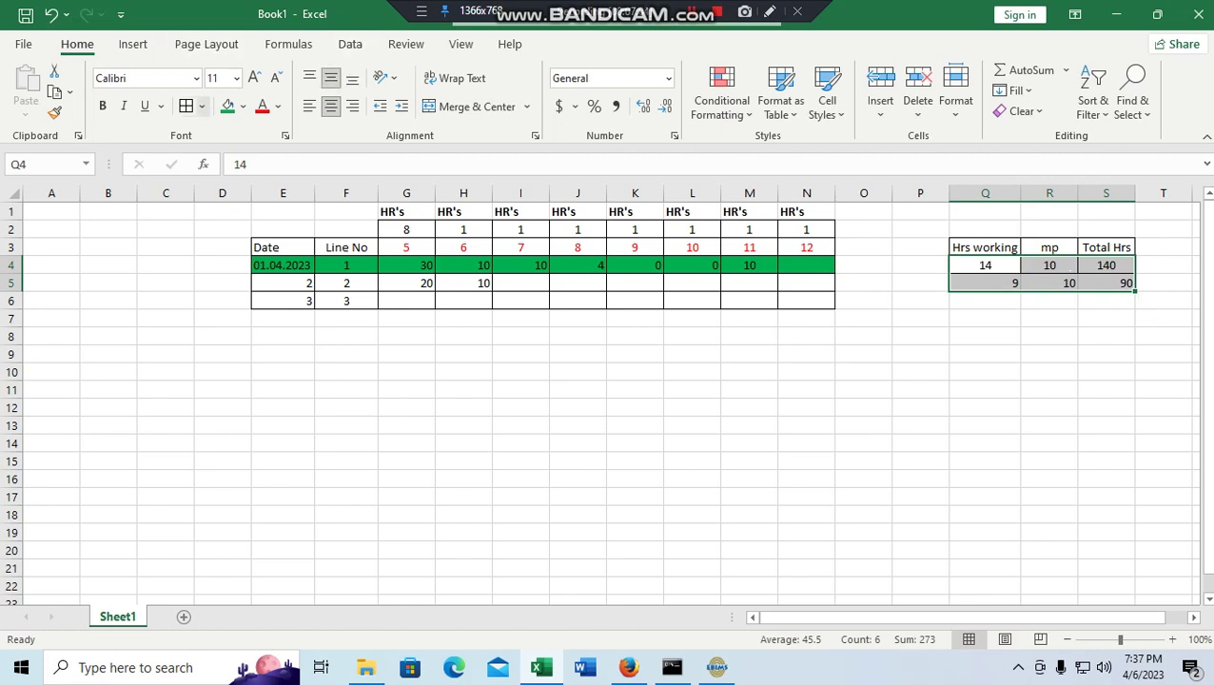
click(920, 354)
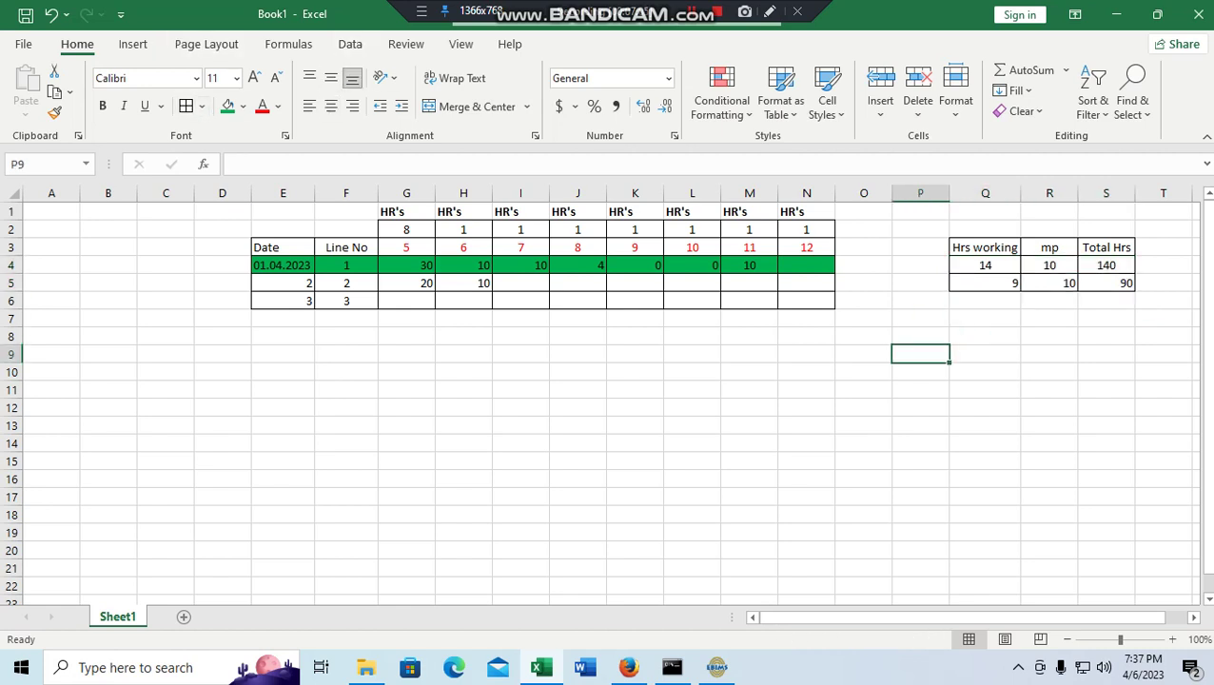
drag(985, 283, 1106, 283)
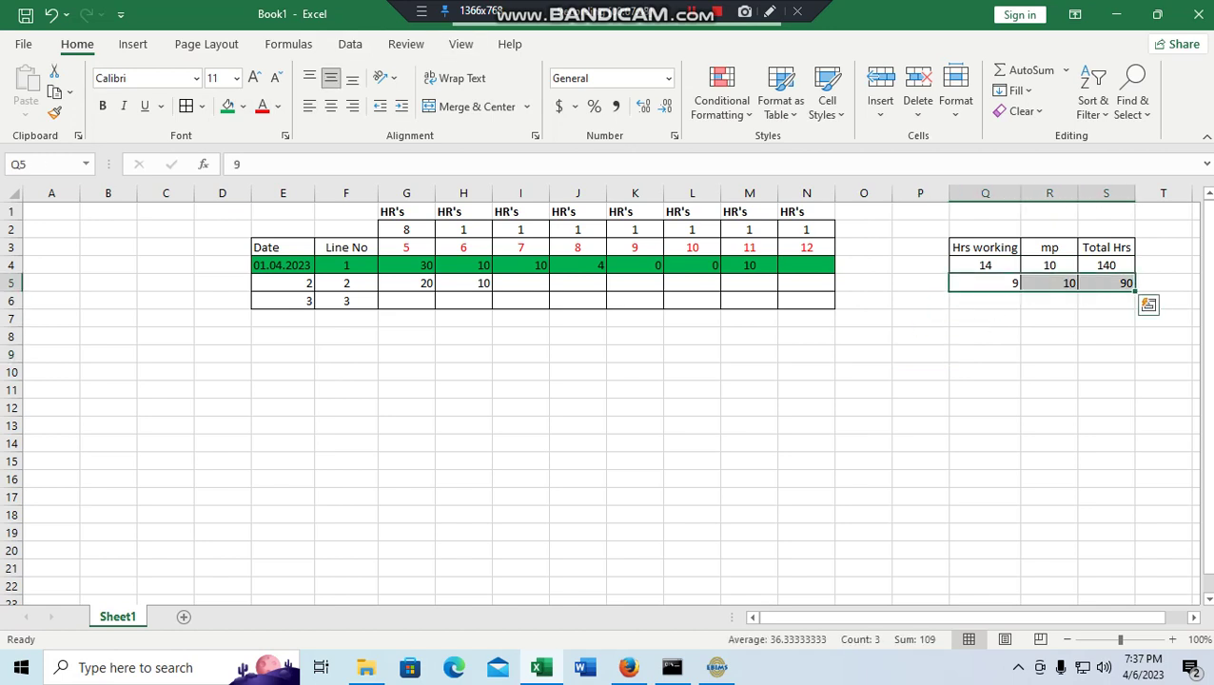
click(331, 106)
click(1050, 390)
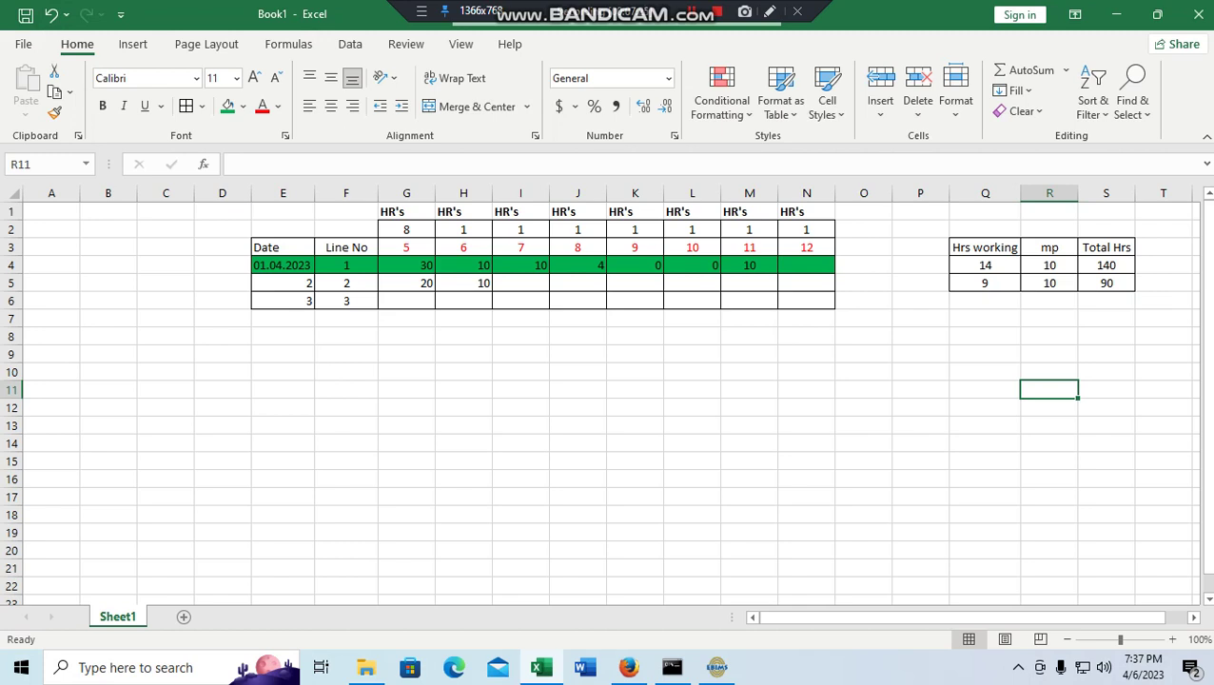
Copy 20 and 10 from G5:H5 into G6:H6, then enter 10 in J6 and N6
drag(407, 283, 463, 283)
key(ctrl+c)
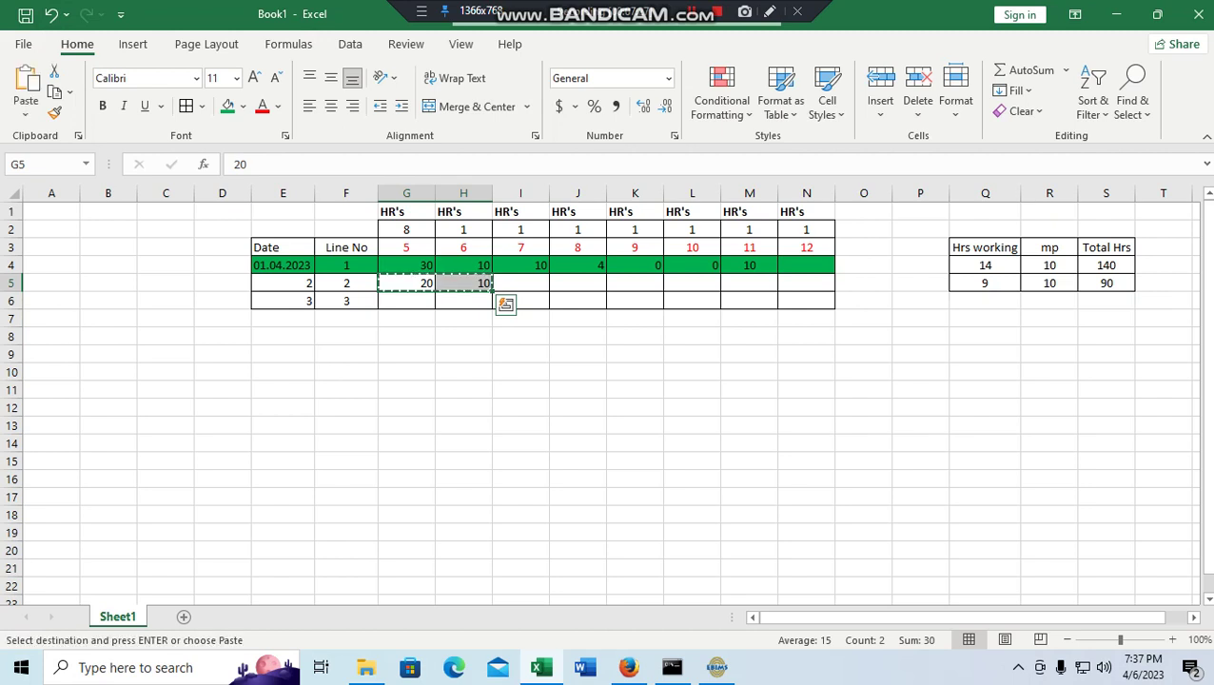
click(406, 300)
key(ctrl+v)
click(578, 301)
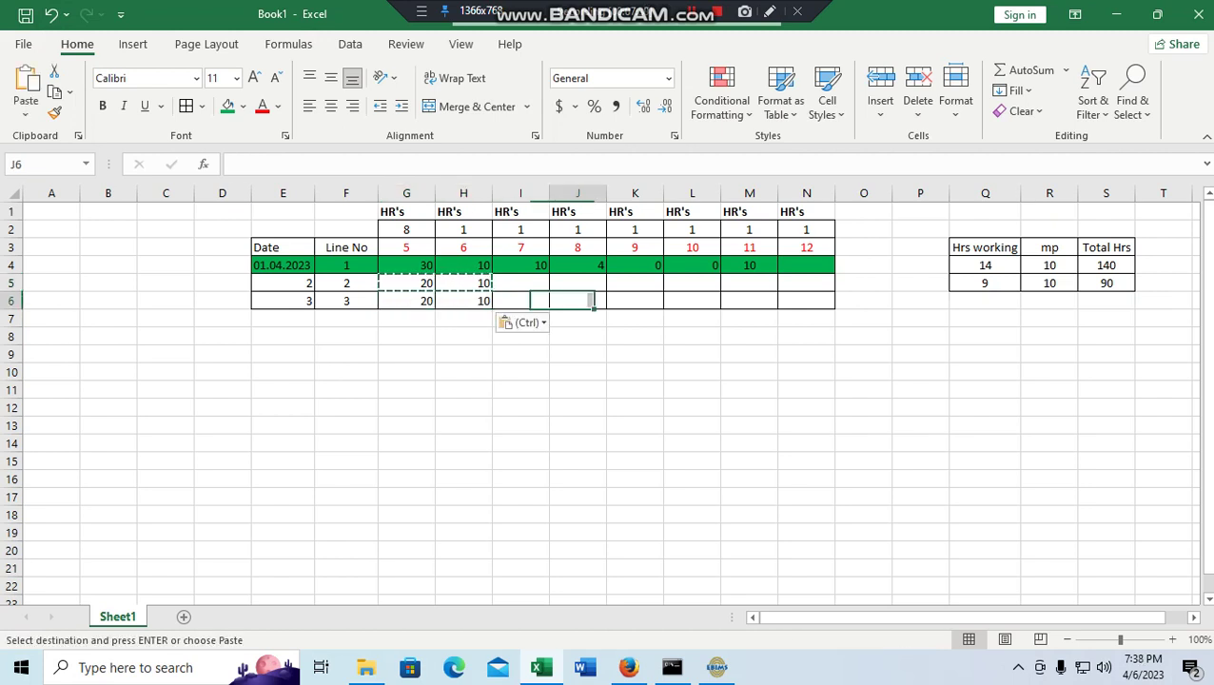
text(10)
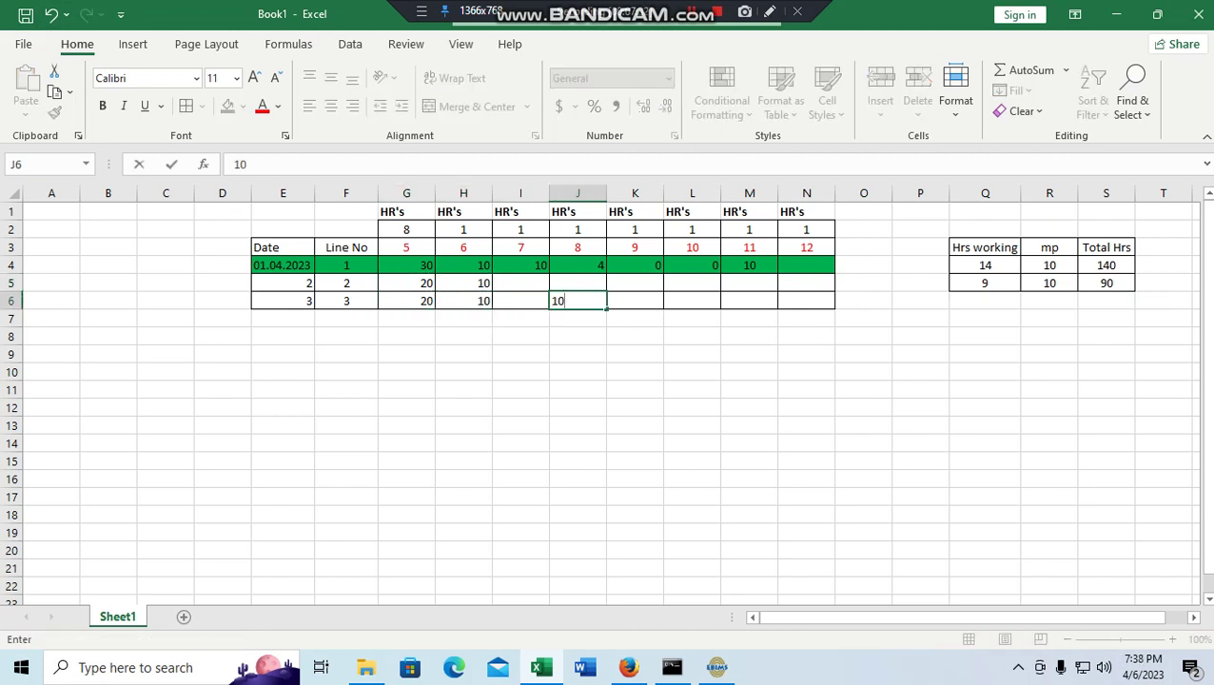
click(692, 407)
key(Up)
key(Up)
key(Up)
key(Right)
key(Right)
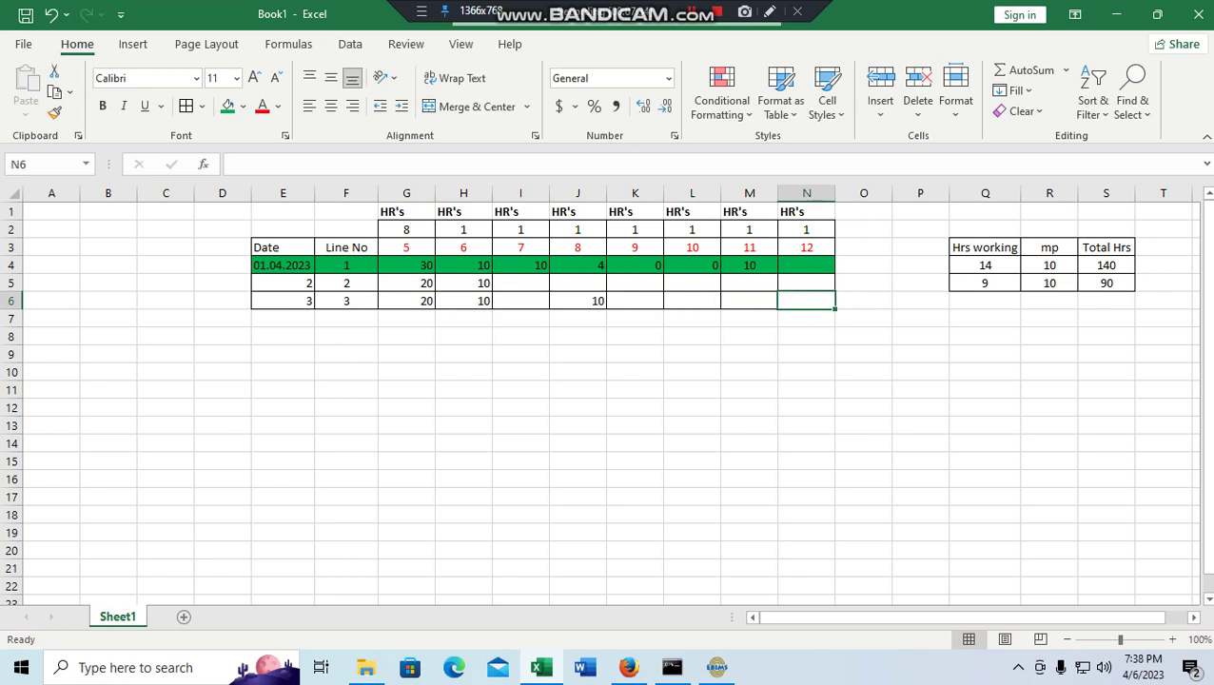
text(10)
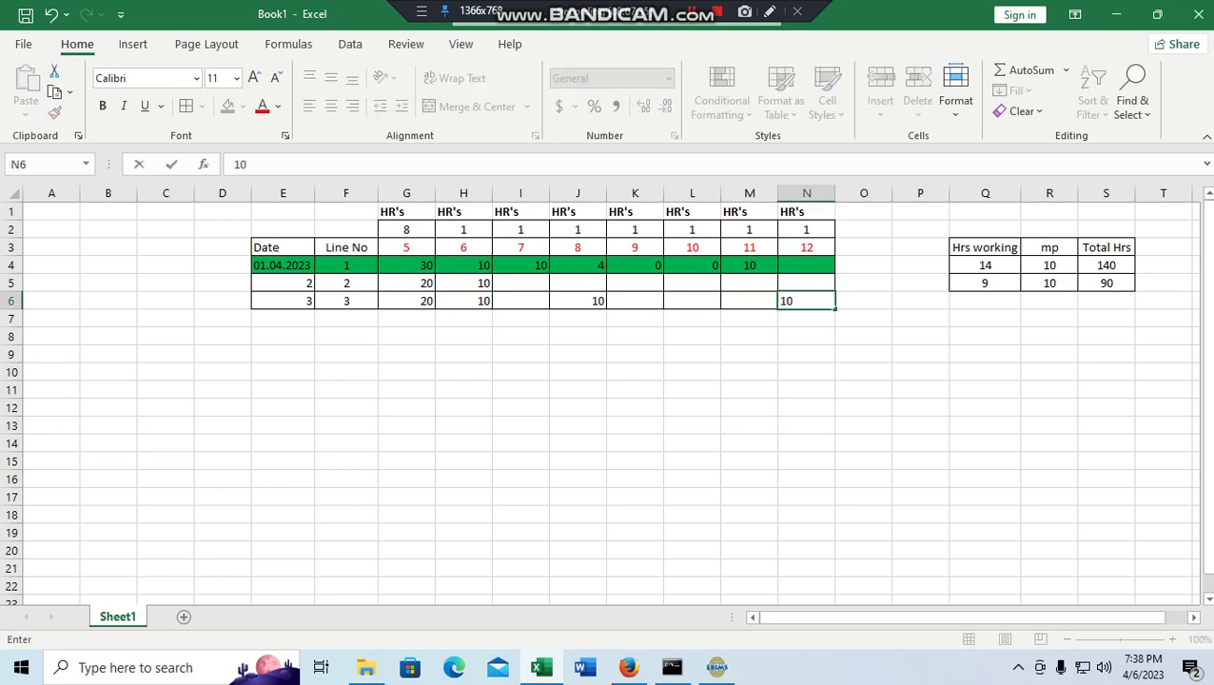
key(Down)
key(Down)
key(Down)
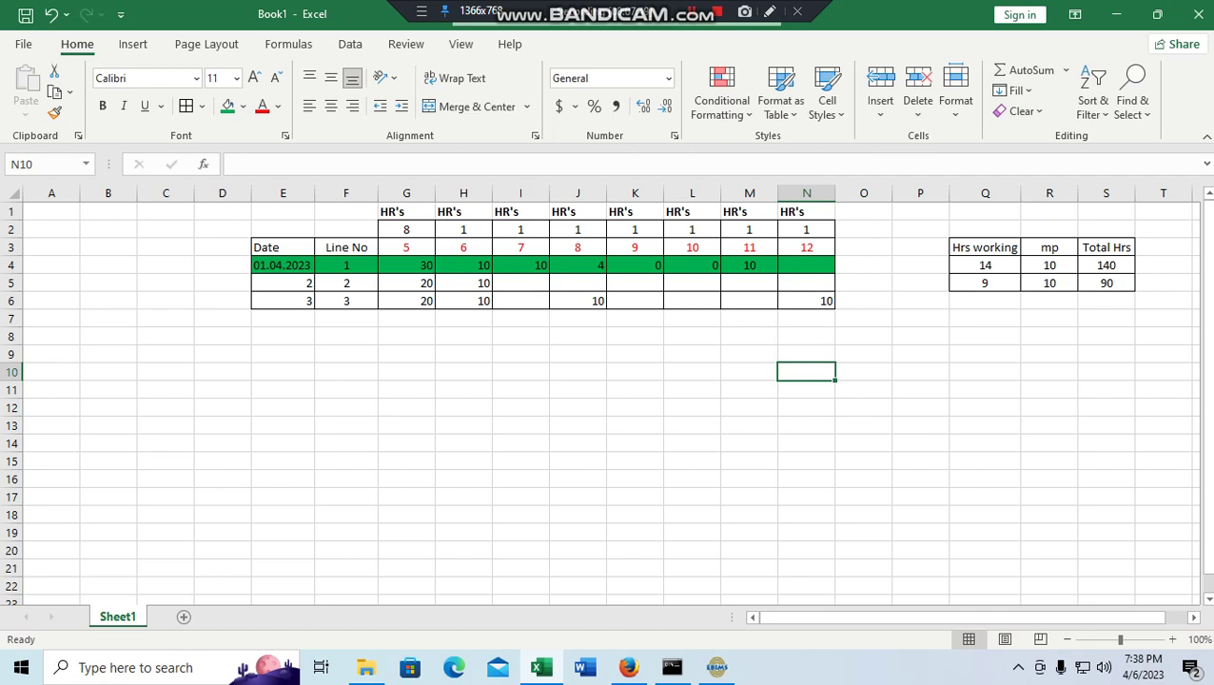
Check the S4 and S5 total formulas, then enter 10 in L6 under hour 10
click(1106, 265)
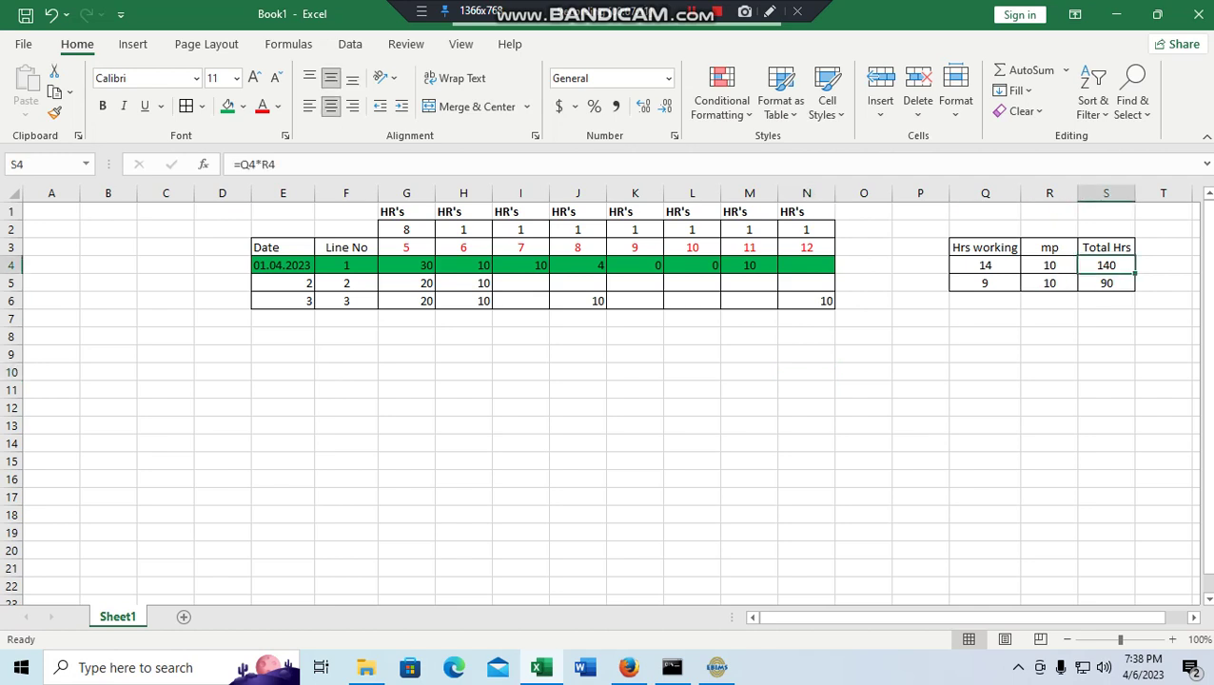
click(1106, 282)
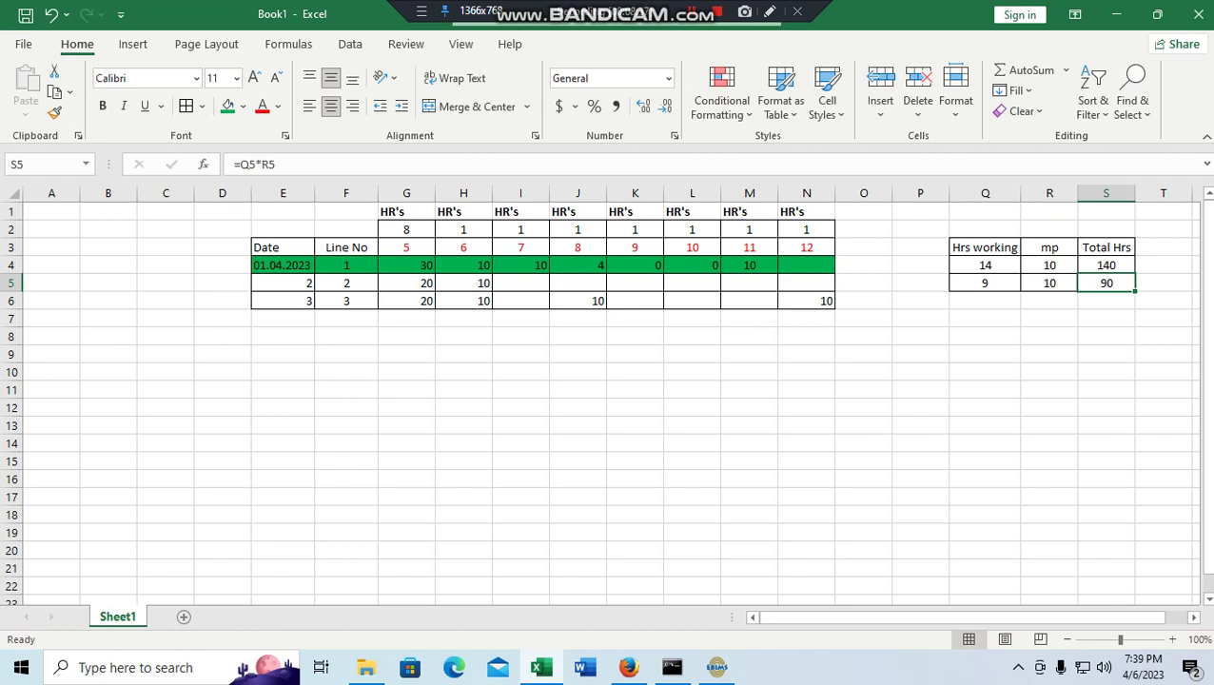
click(691, 301)
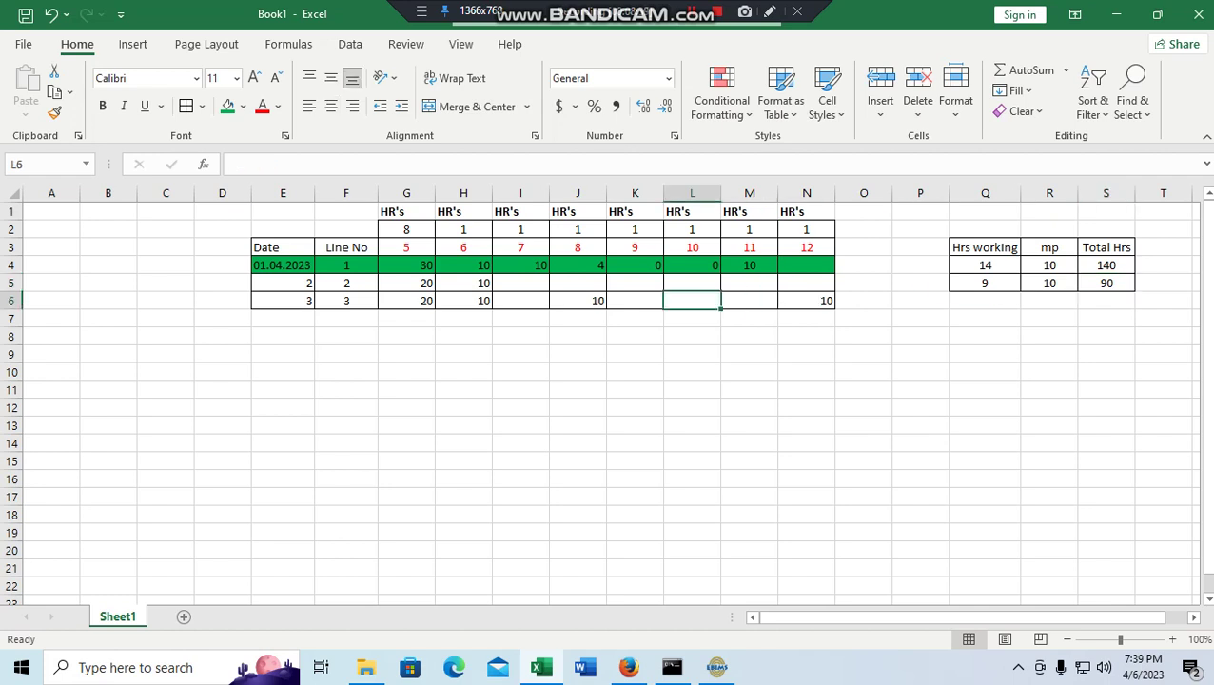
text(10)
click(749, 353)
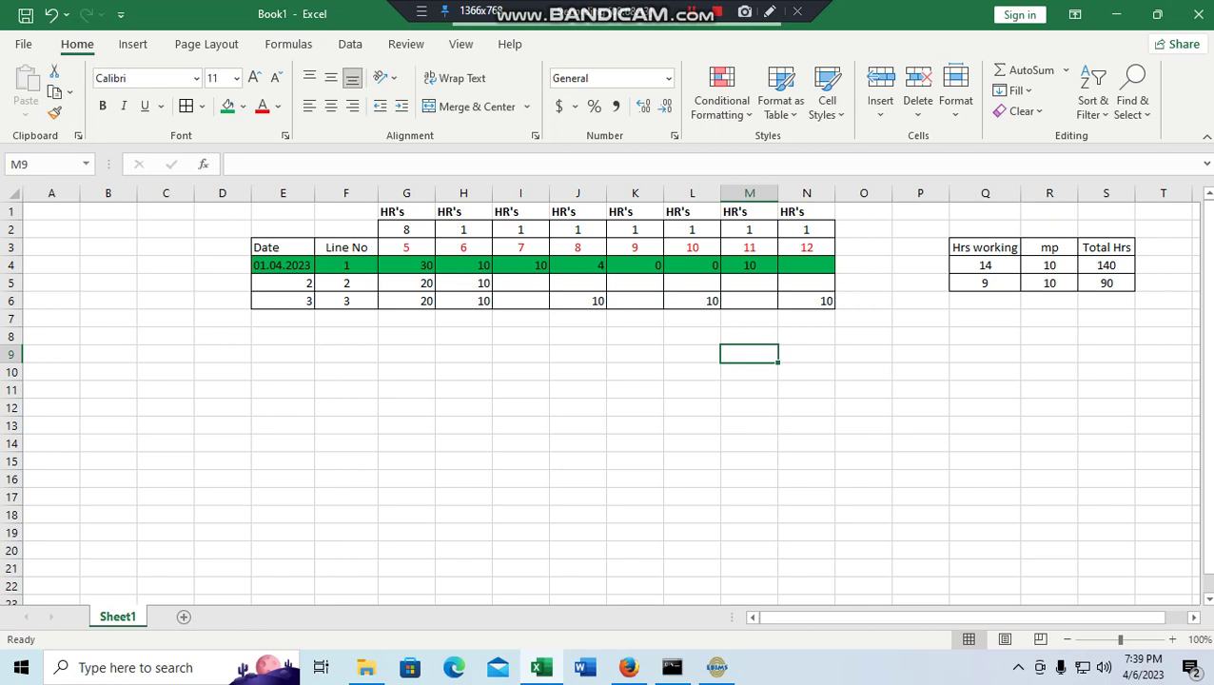
click(806, 300)
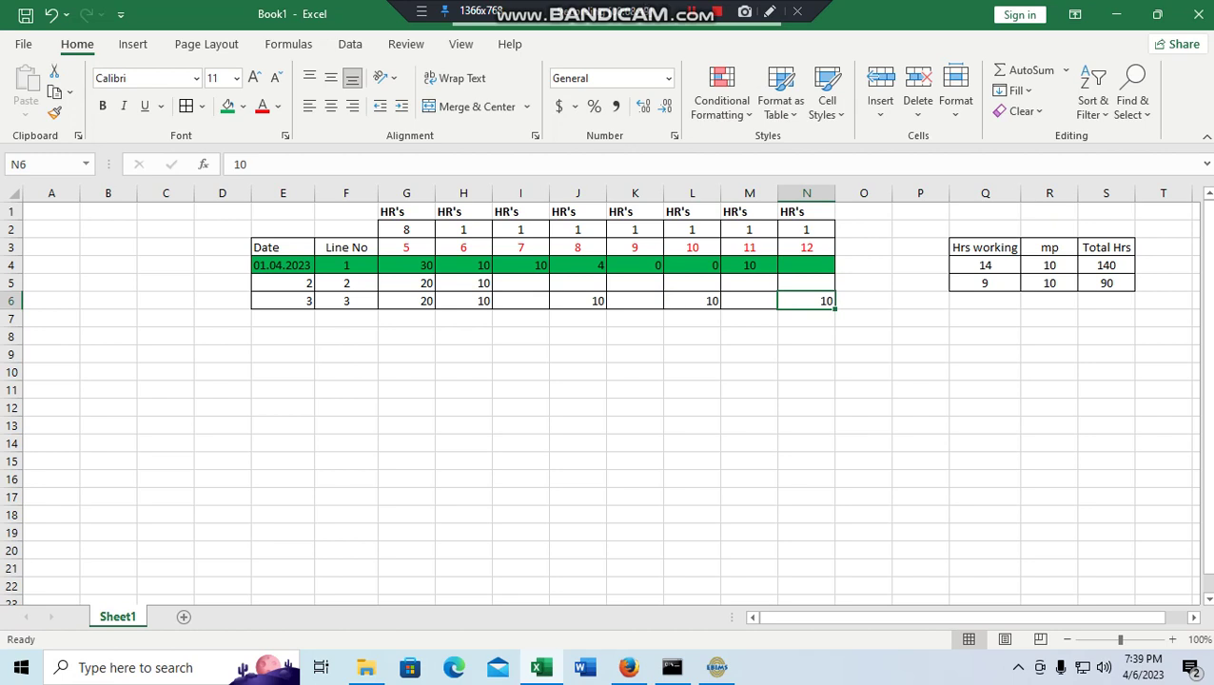
Copy the 9, 10, 90 row into row 6 and change Q6 and R6 to 0
drag(985, 282, 1106, 282)
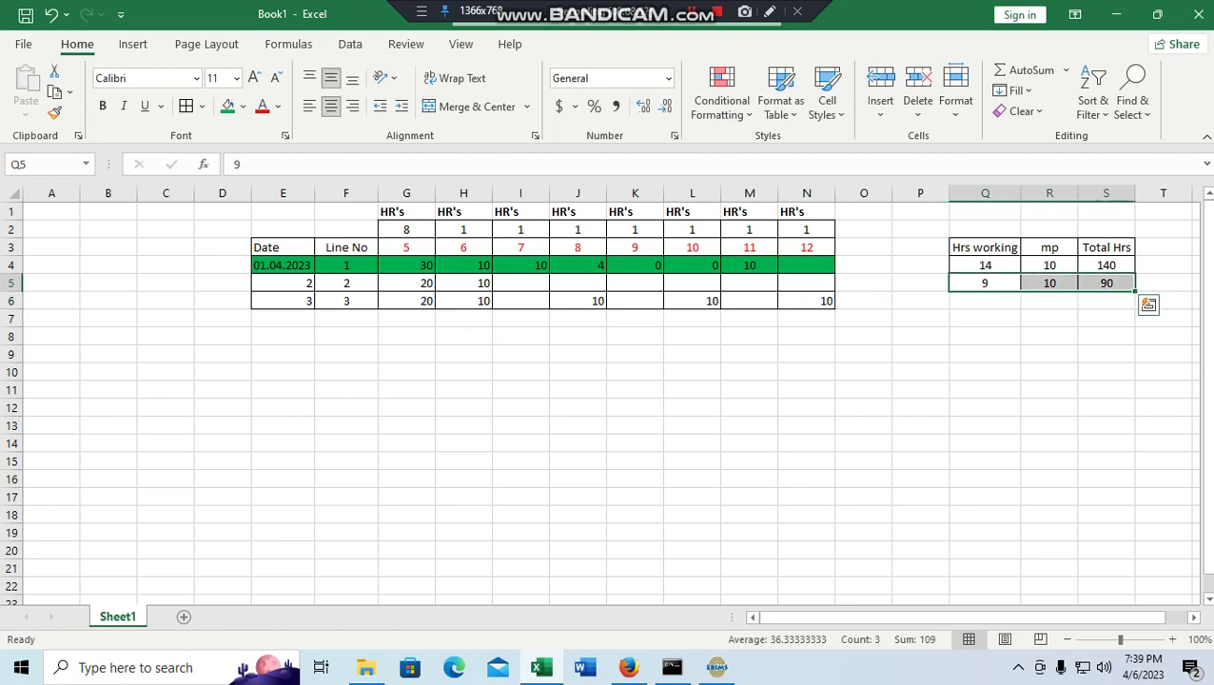
key(ctrl+c)
click(985, 301)
key(ctrl+v)
click(1050, 355)
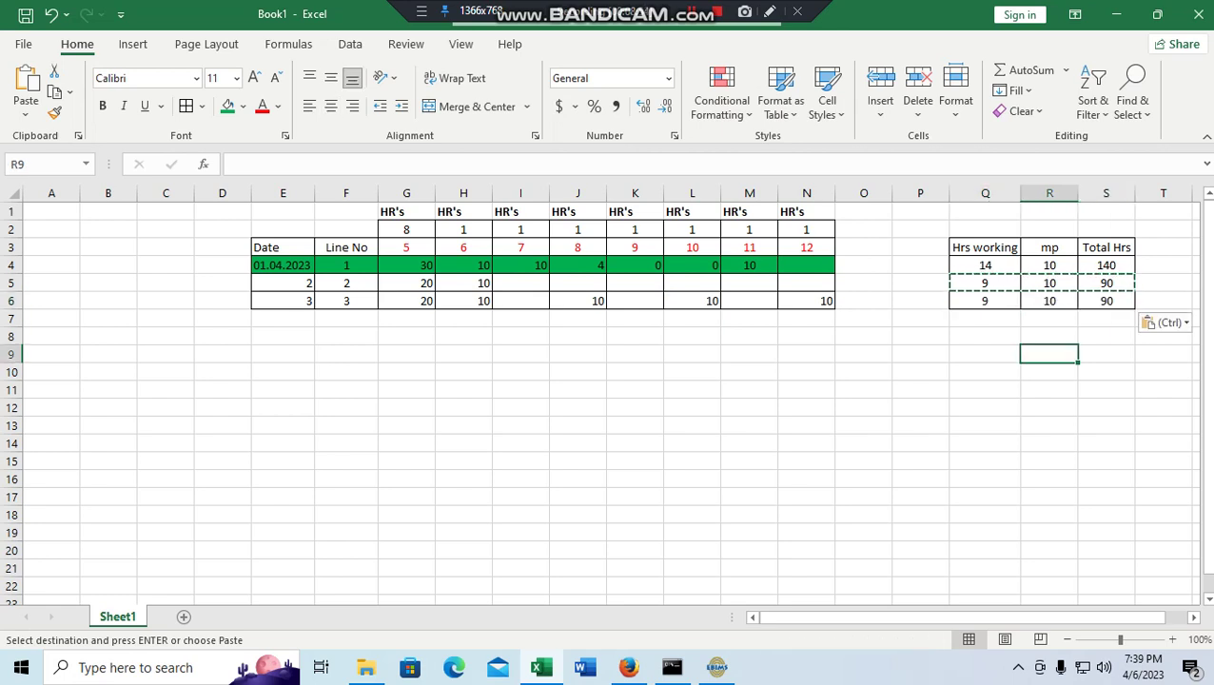
click(1049, 301)
key(Escape)
text(0)
key(Return)
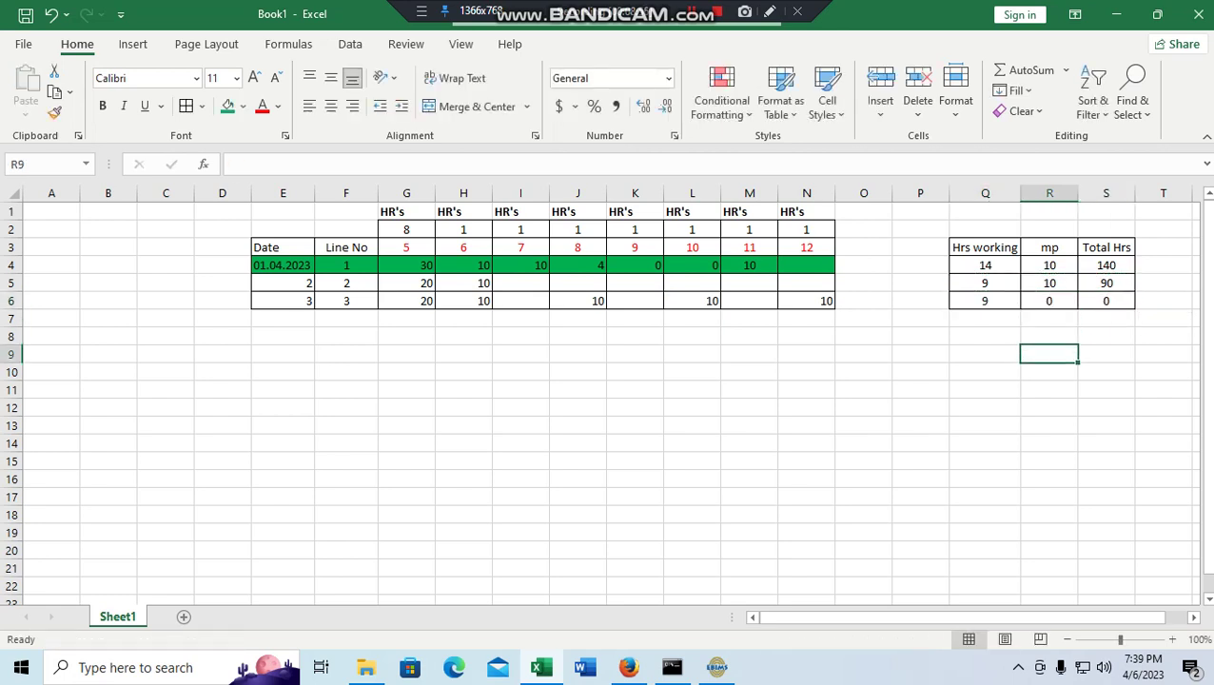
click(985, 301)
text(0)
click(985, 372)
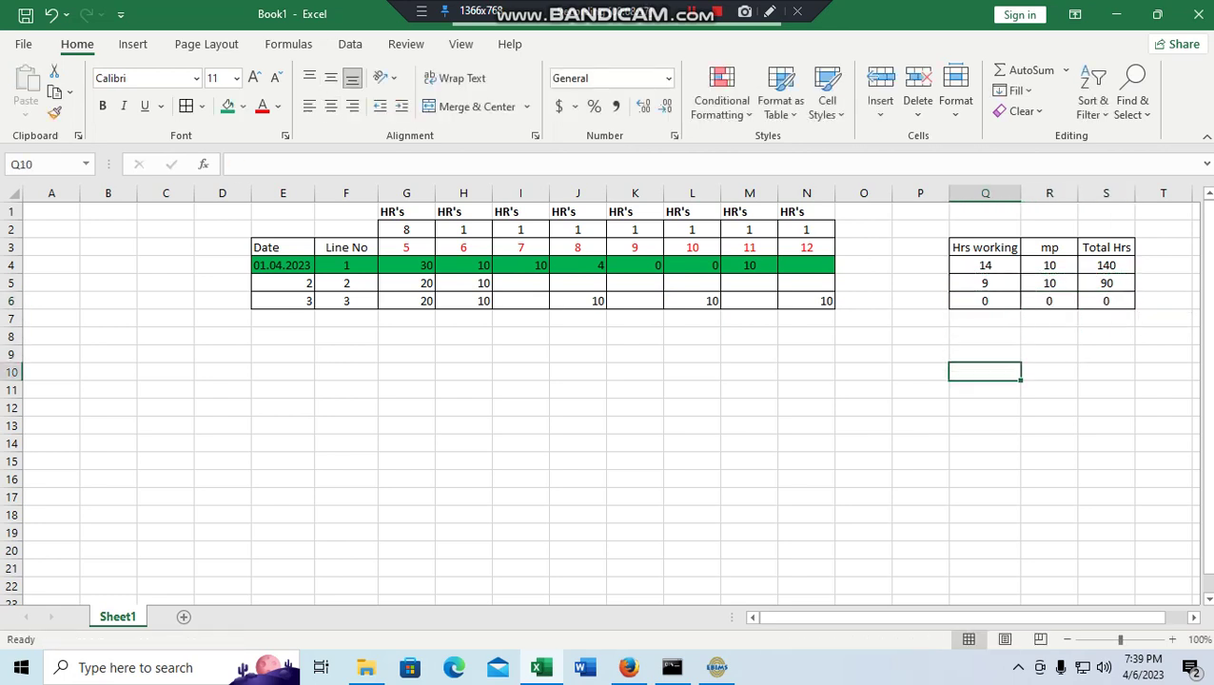
Fill cell N6 green, then select the hour 5 column down to row 6
click(807, 301)
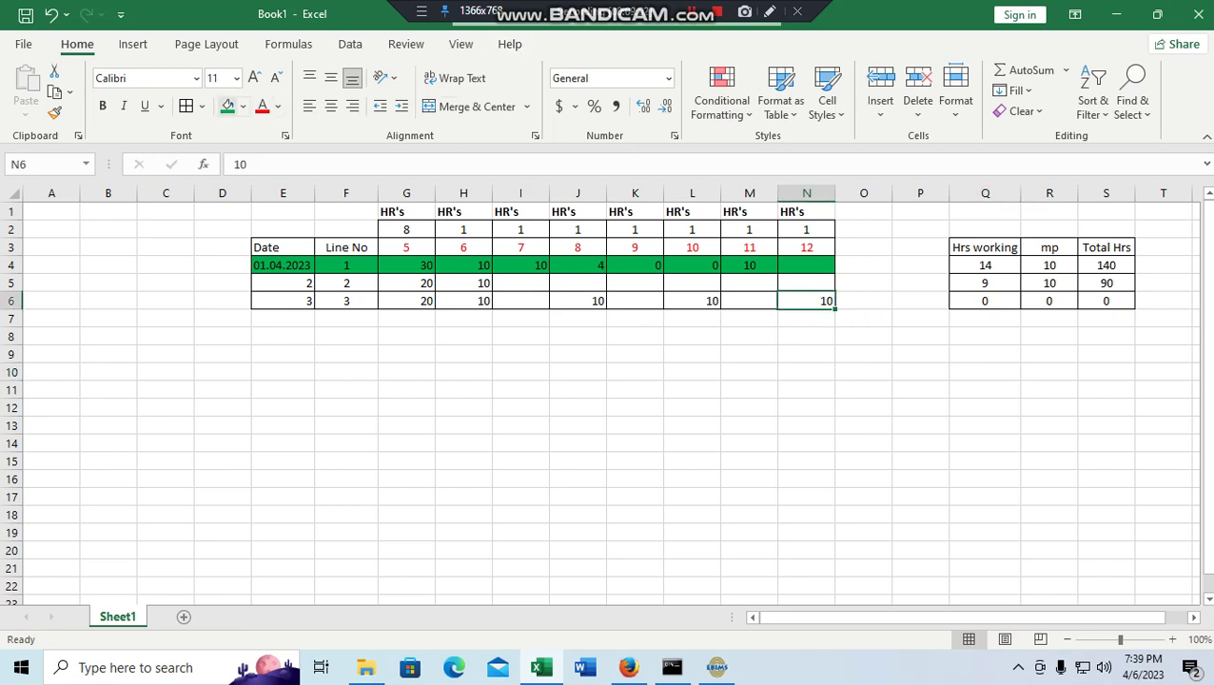
click(227, 105)
click(807, 390)
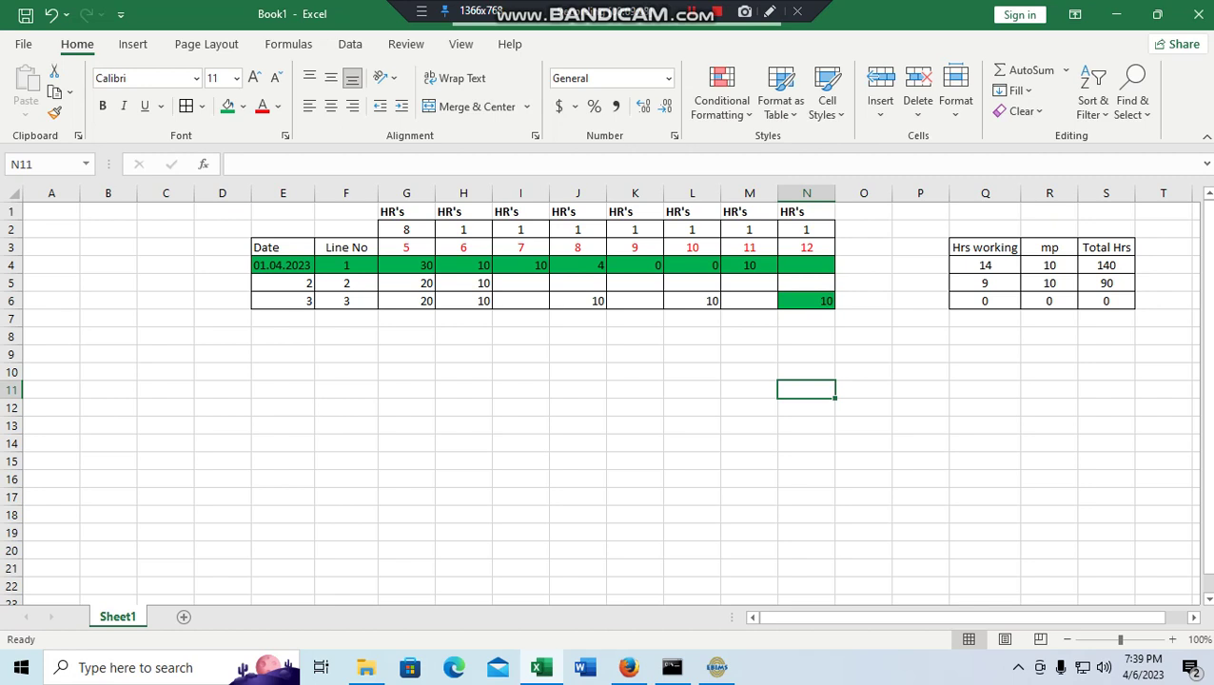
drag(406, 248, 406, 301)
drag(407, 247, 406, 301)
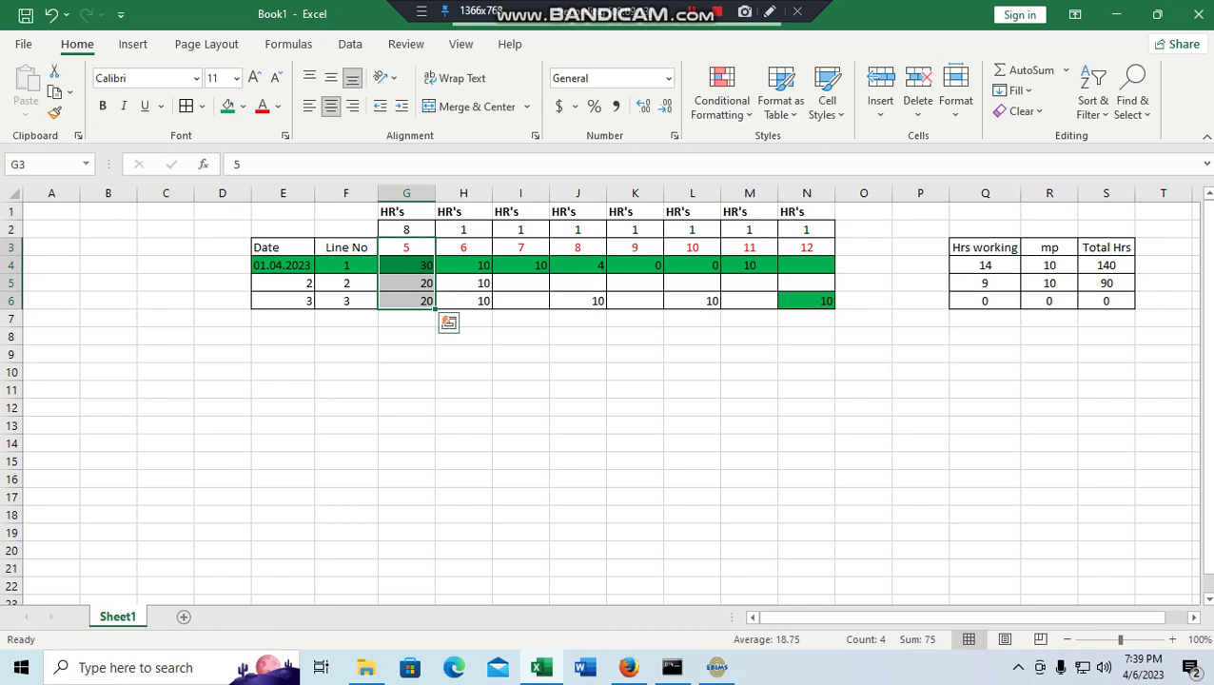
click(464, 300)
key(Right)
key(Right)
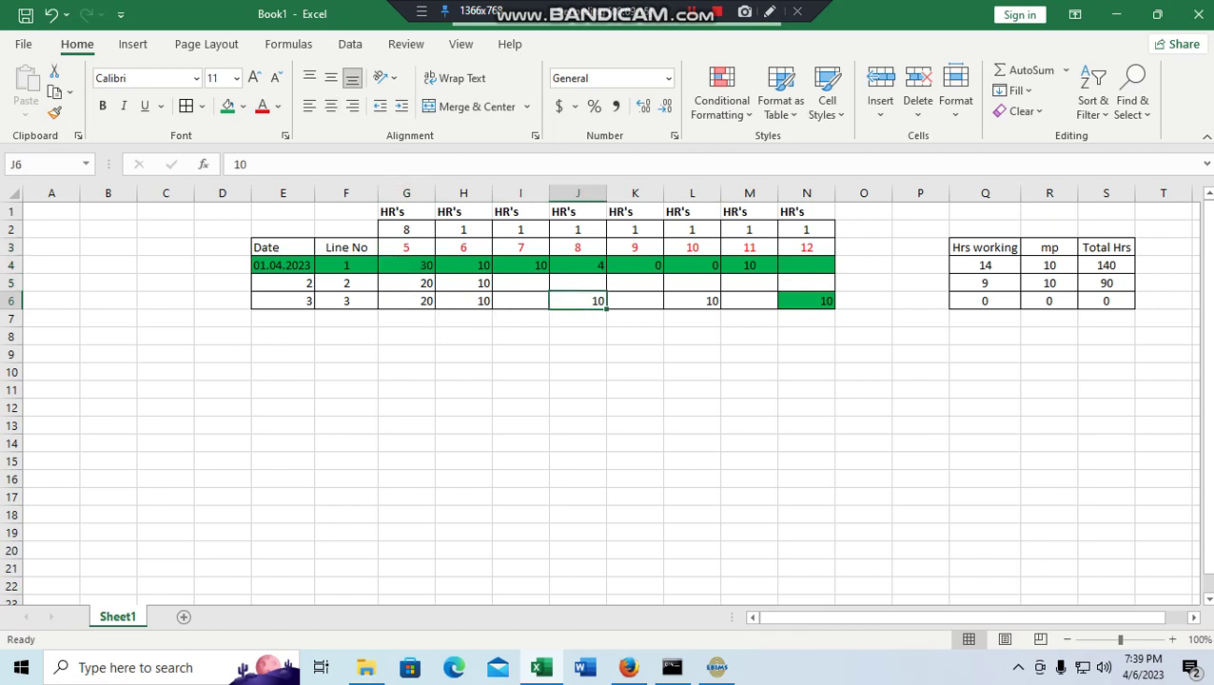
key(Right)
key(Right)
key(Right)
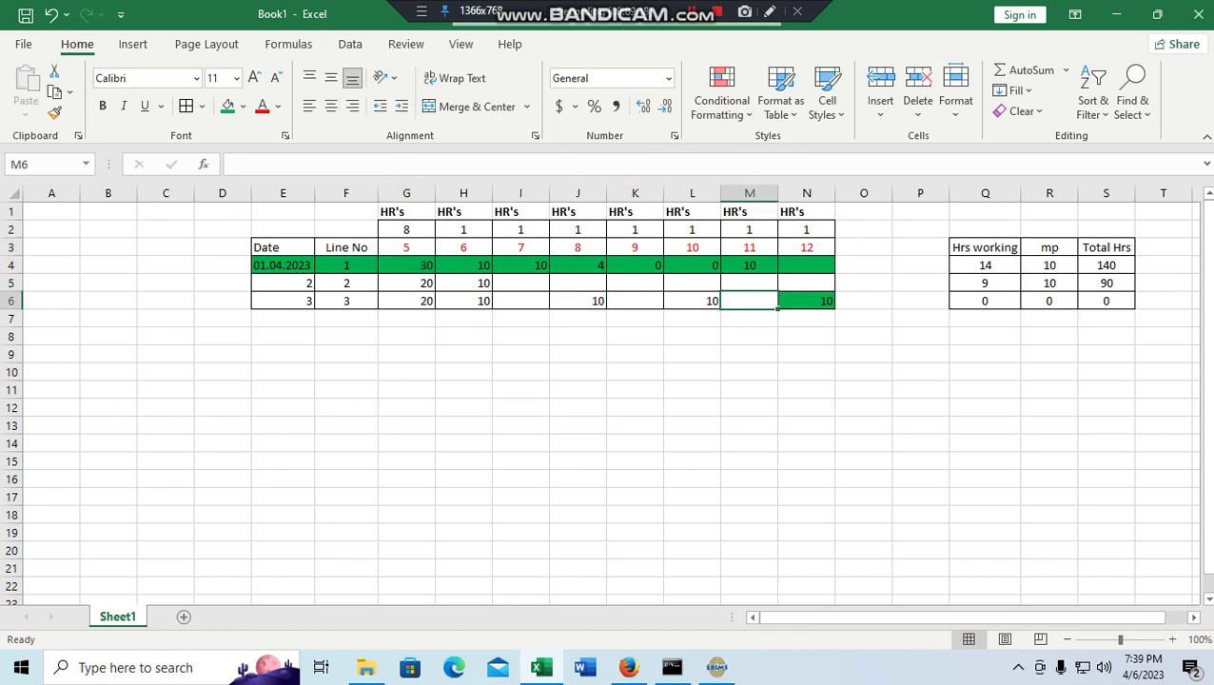
key(Right)
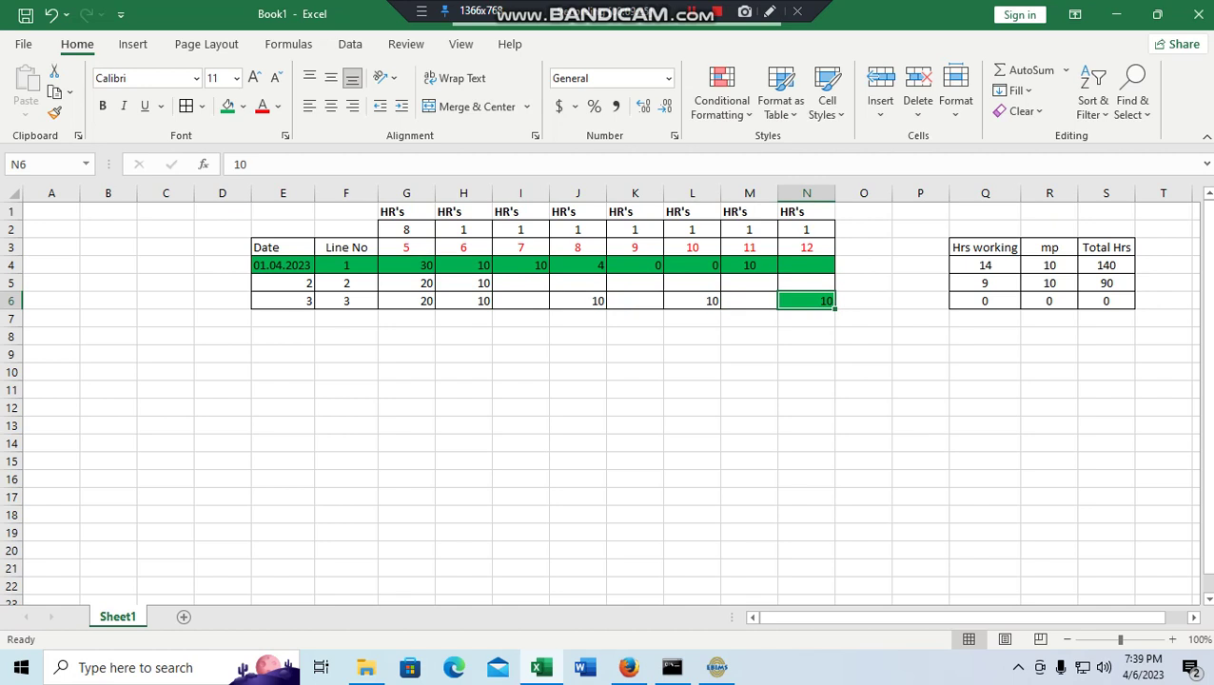
click(985, 301)
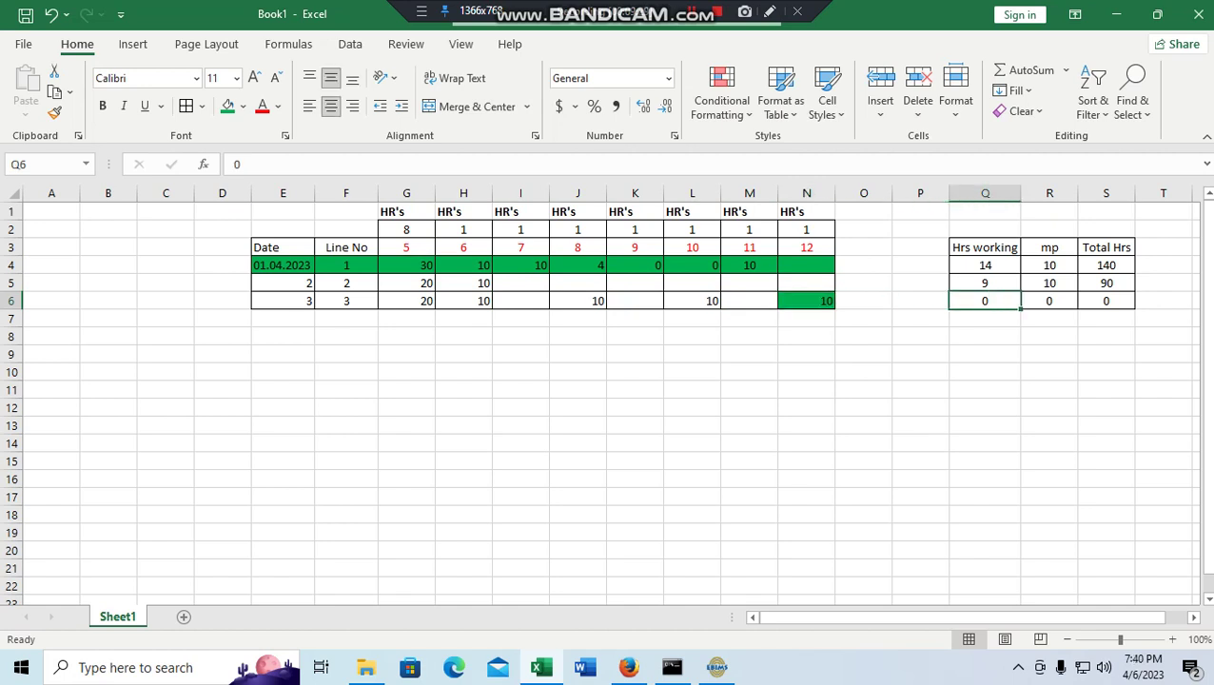
click(463, 301)
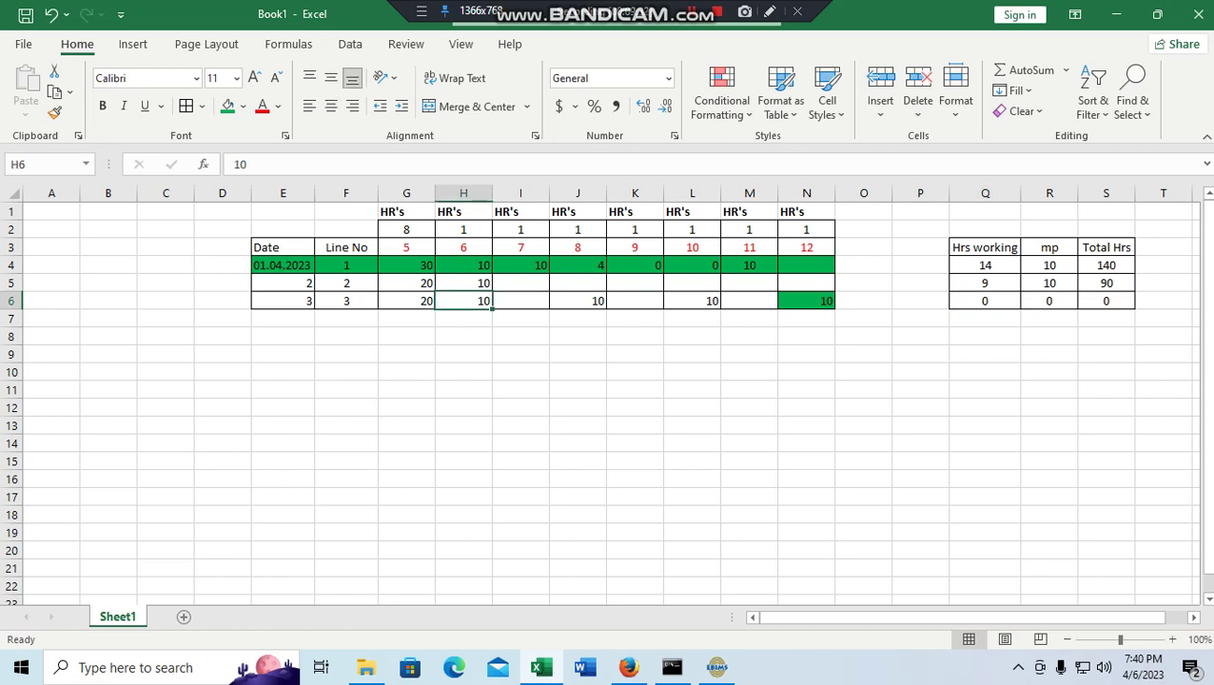
key(Right)
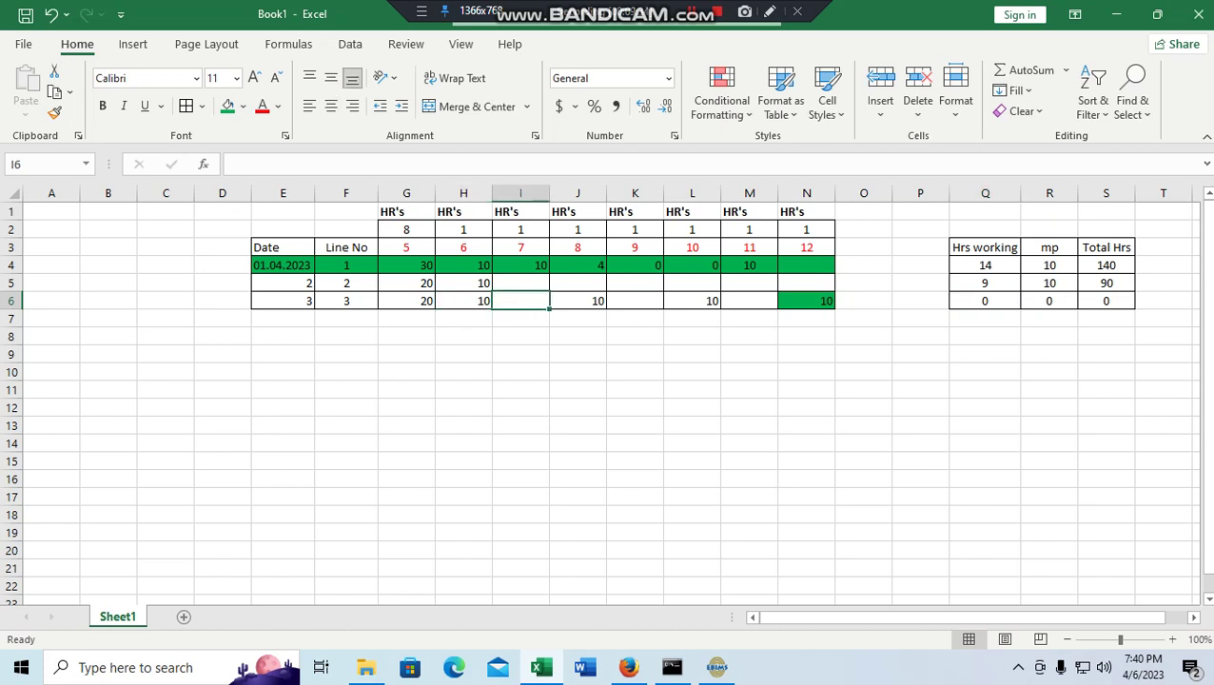
key(Right)
key(Right)
key(Right)
key(Right)
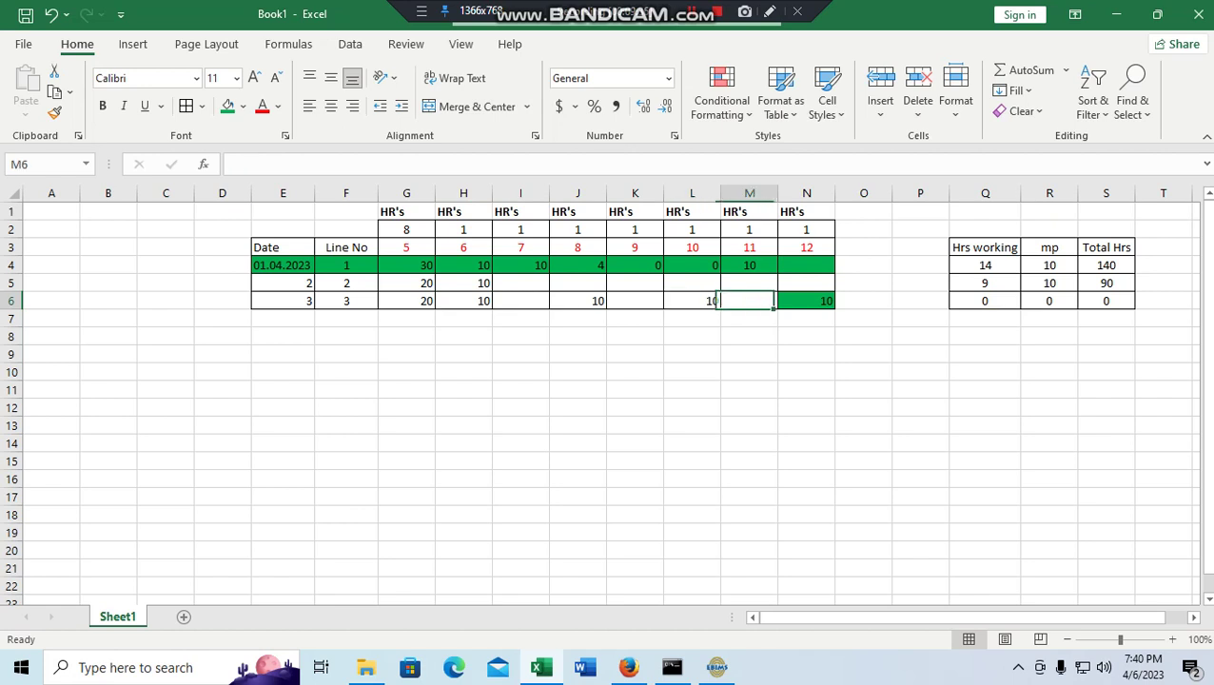
drag(749, 309, 806, 309)
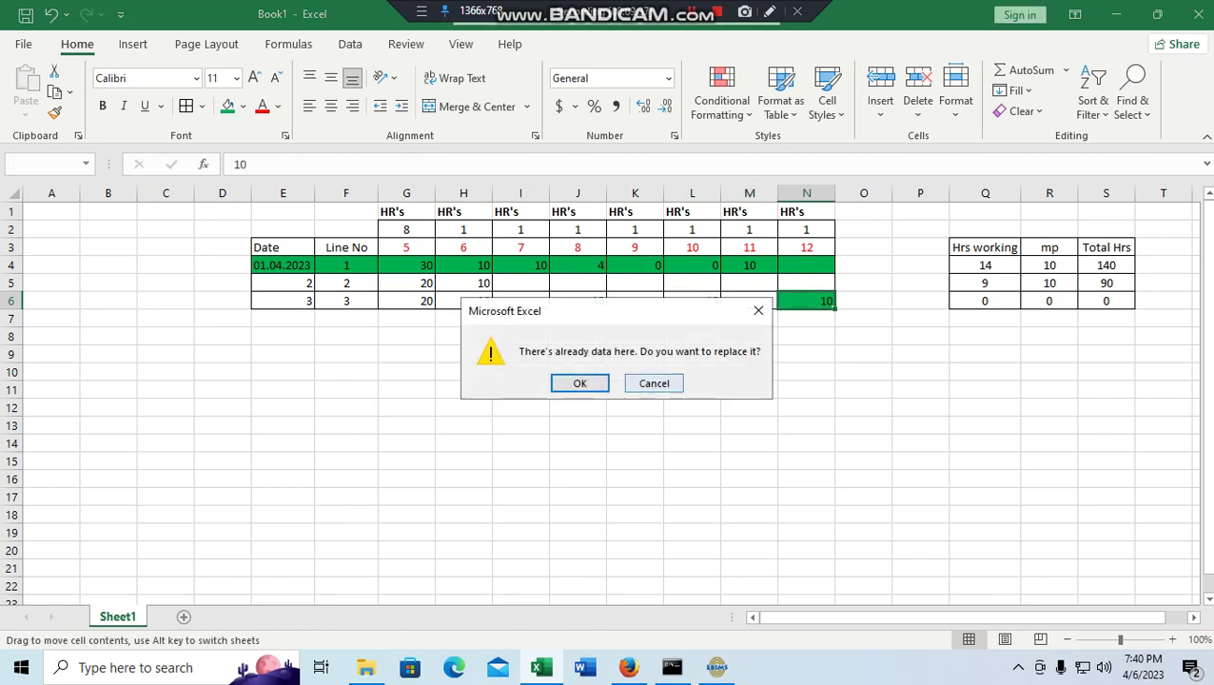
click(653, 383)
click(635, 372)
click(806, 300)
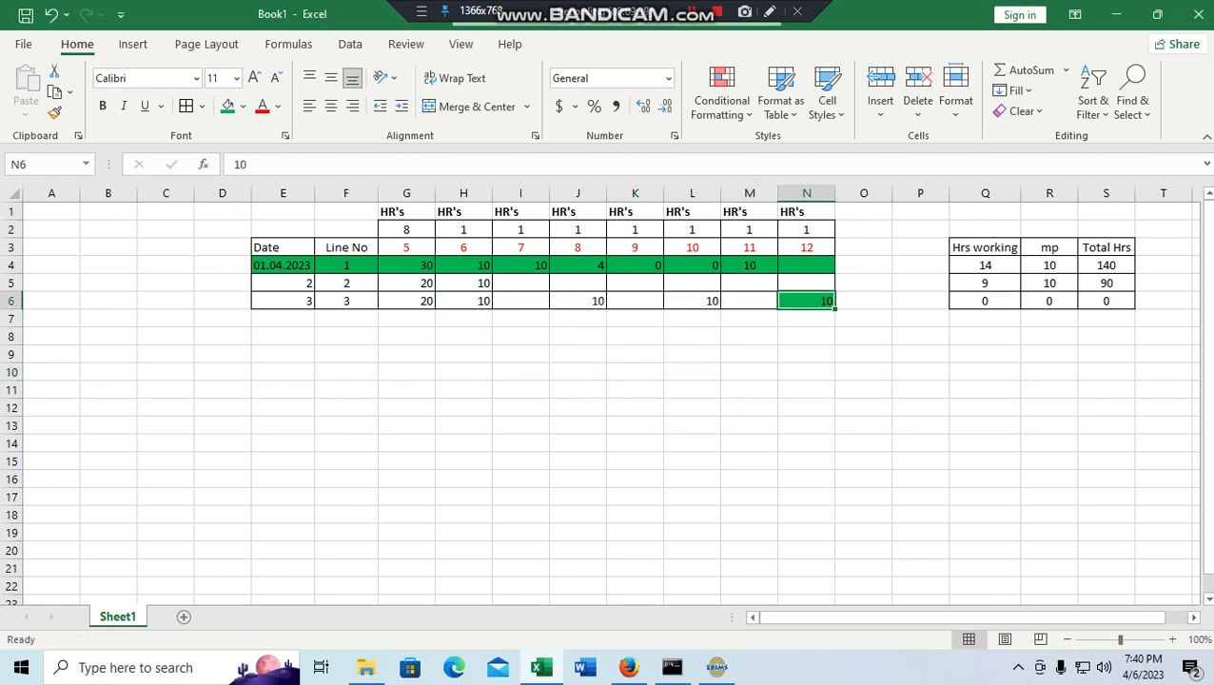
click(985, 301)
Enter 15 in Q6 and 10 in R6, confirming S6's =Q6*R6 gives 150 Total Hrs
text(15)
click(1050, 407)
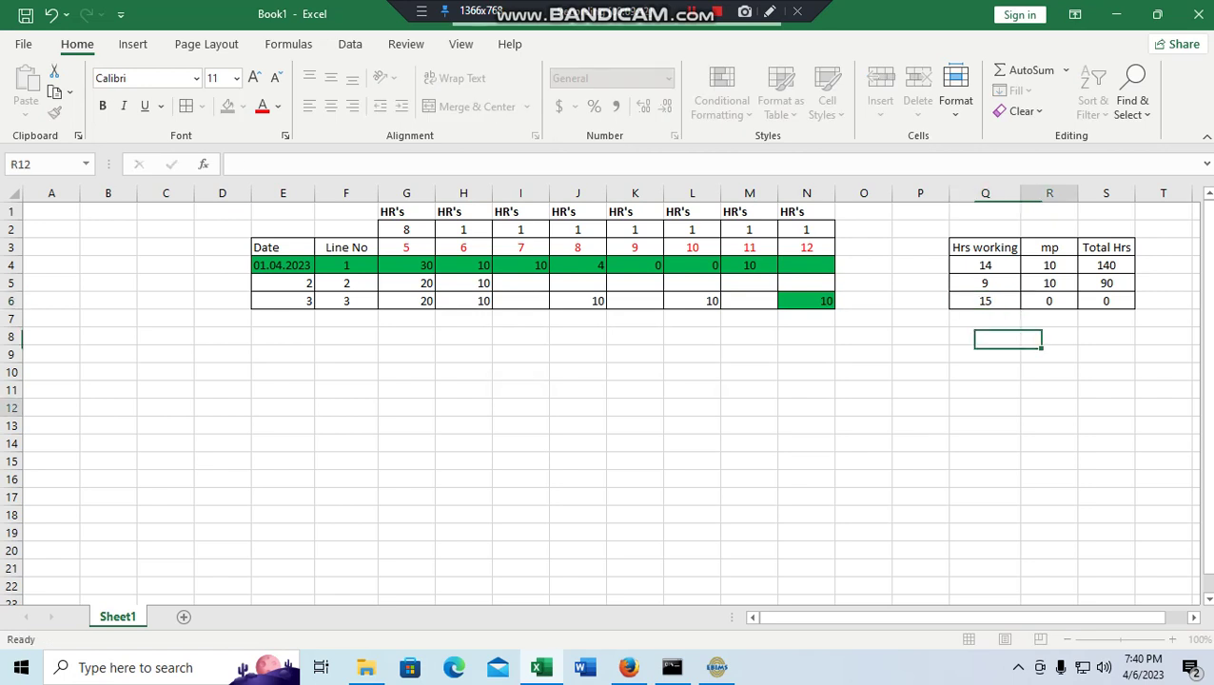
click(1050, 301)
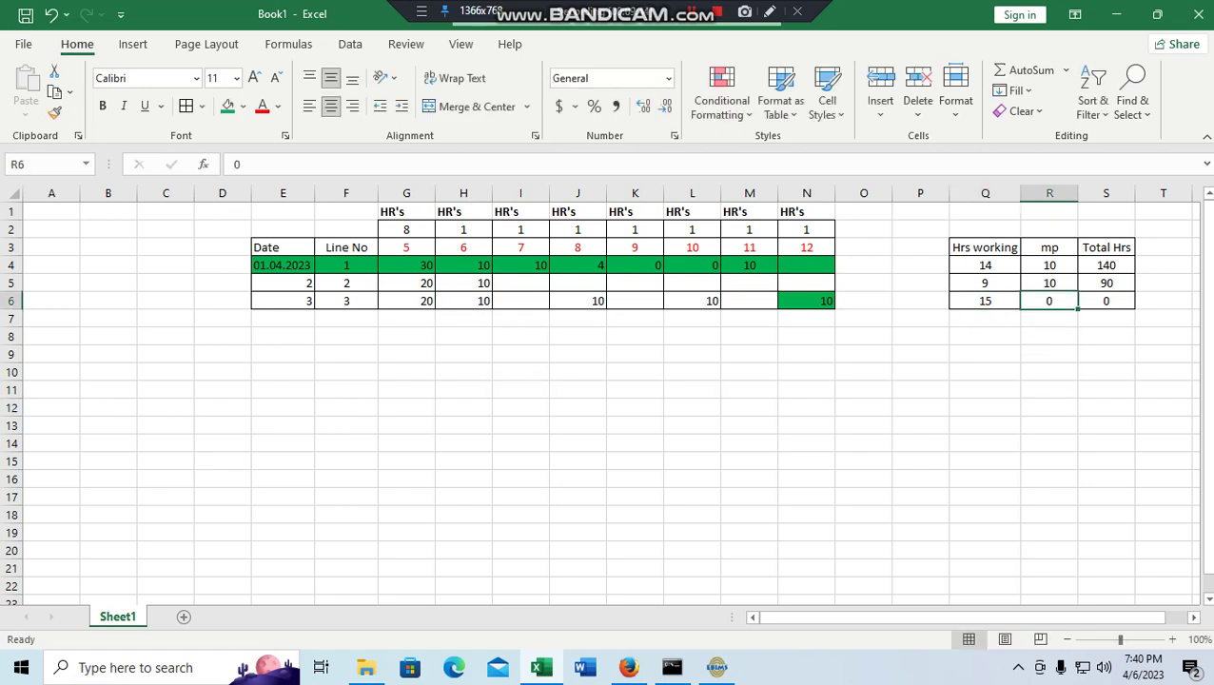
text(10)
key(Return)
click(1105, 301)
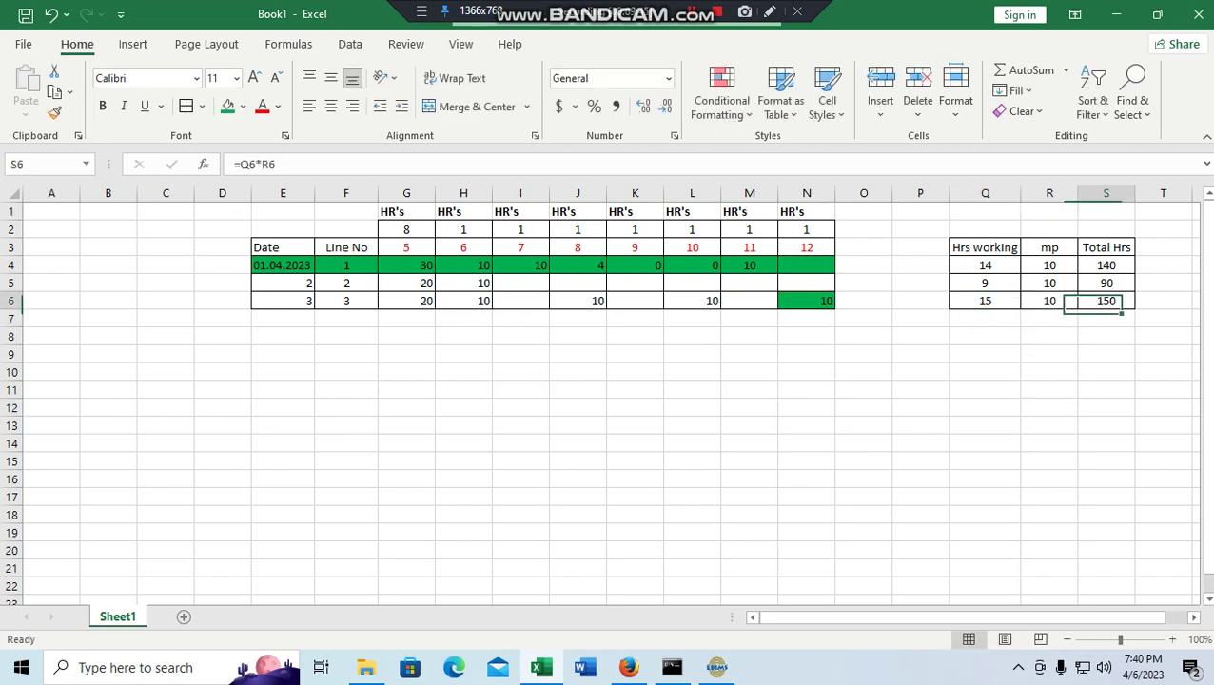
click(1163, 301)
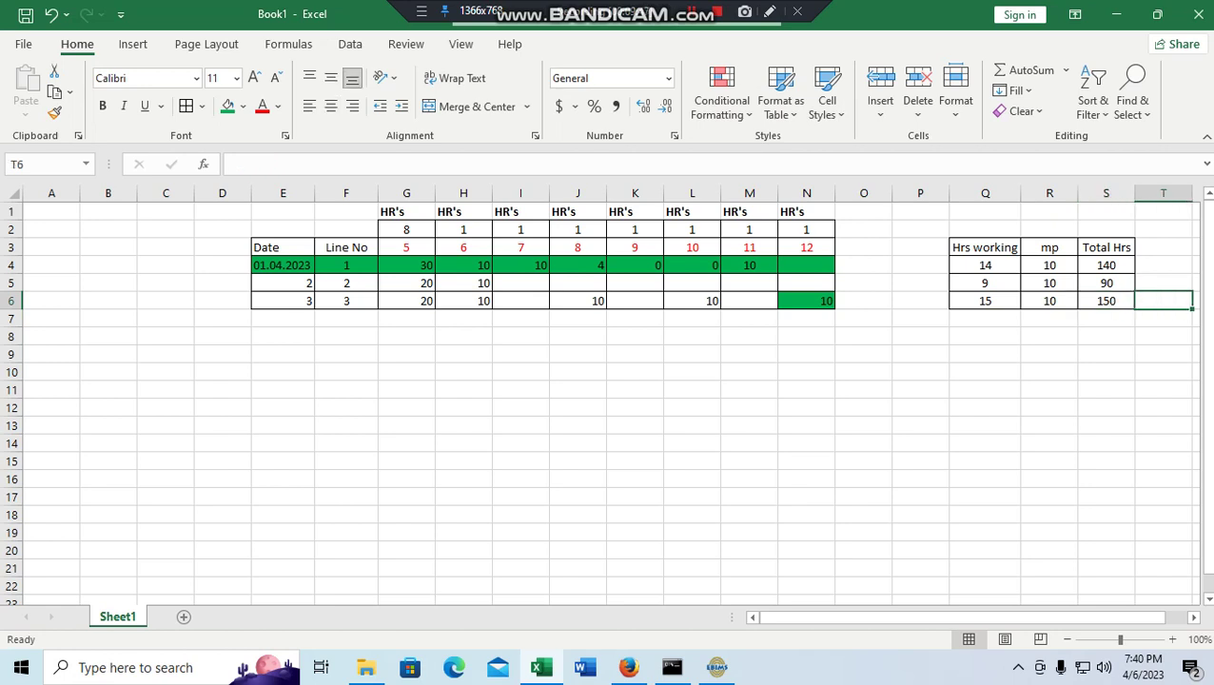